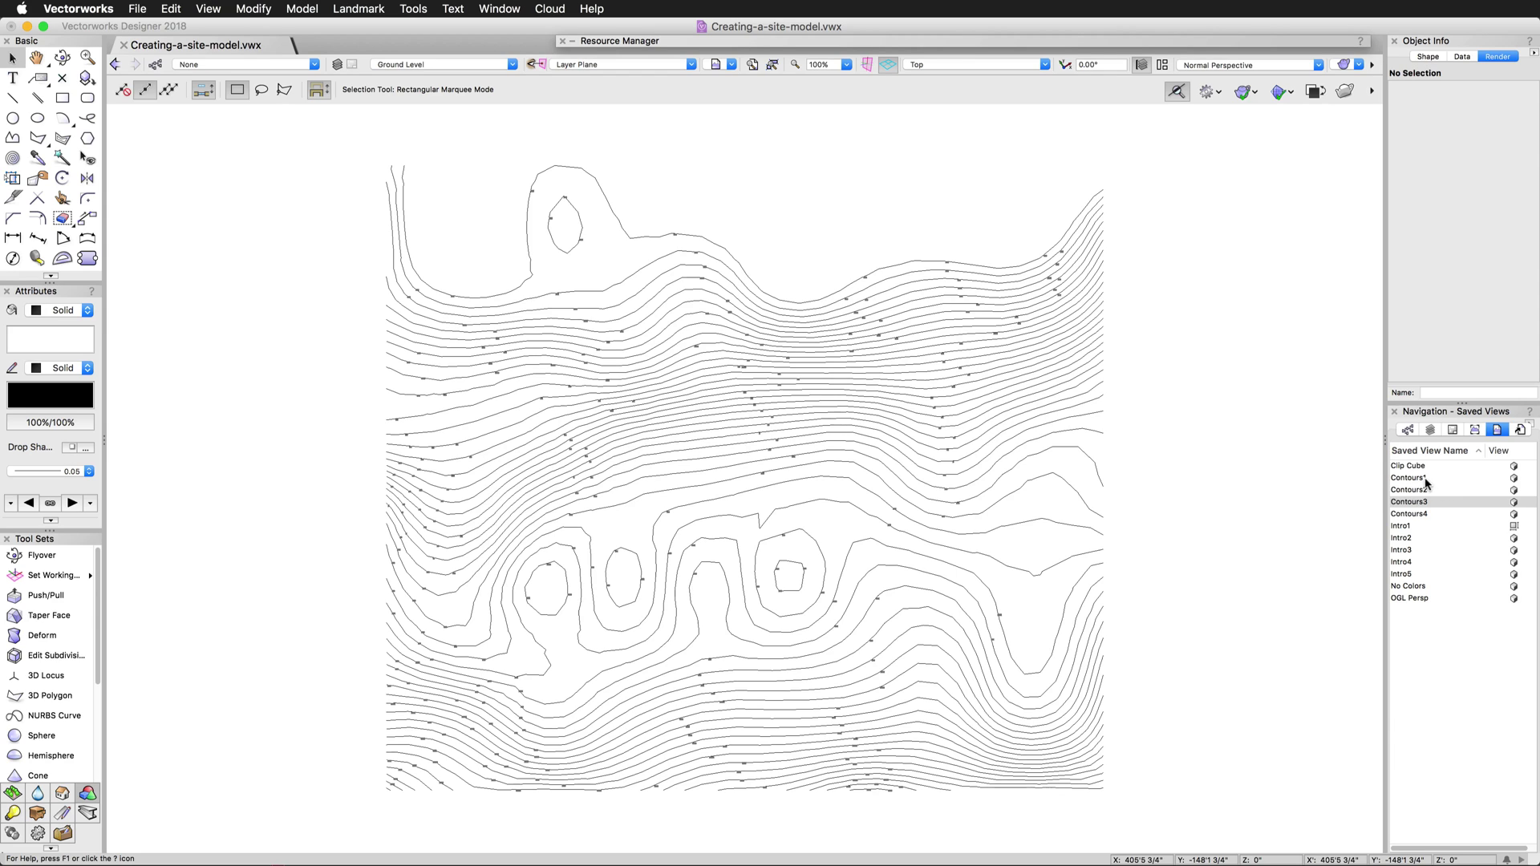
Step through the Contours1, Contours2 and Contours3 saved views.
double_click(1426, 478)
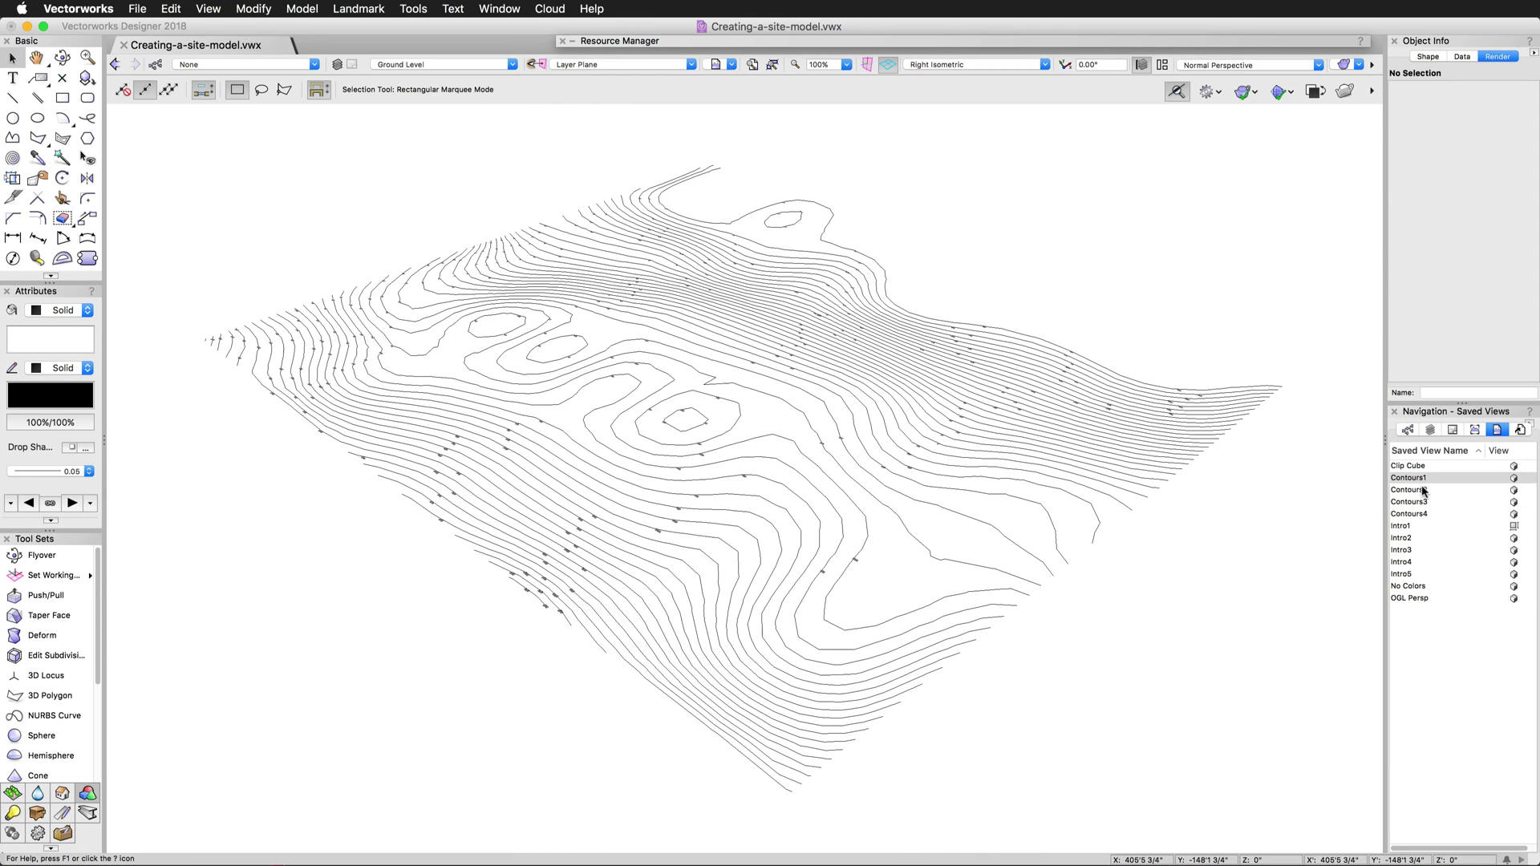
left_click(1425, 490)
double_click(1425, 503)
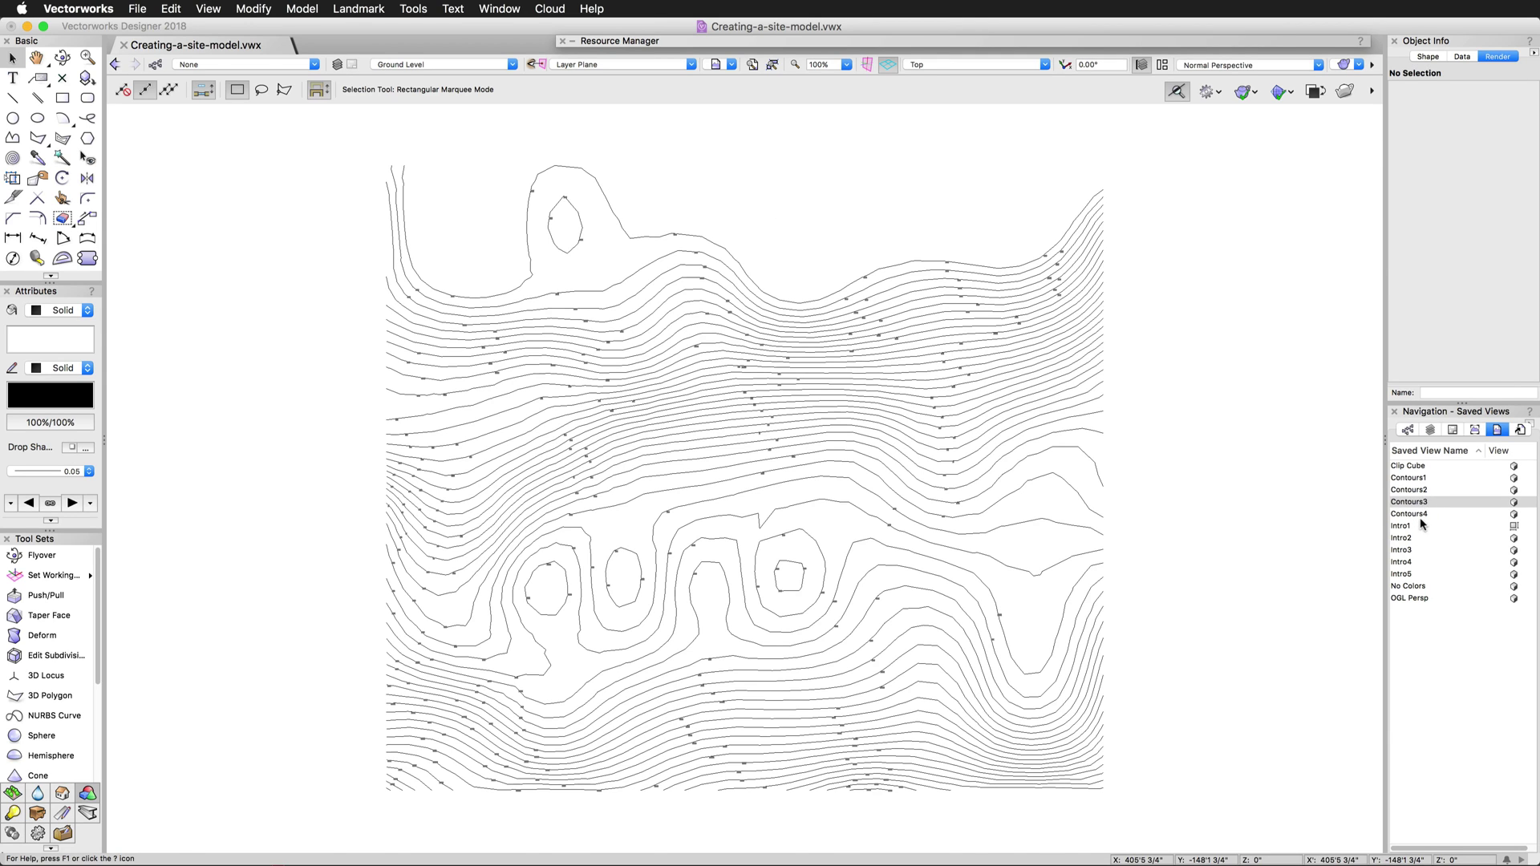
Show the Contours4 close-up, inspect the -5'0" label, deselect it and zoom out.
double_click(1422, 516)
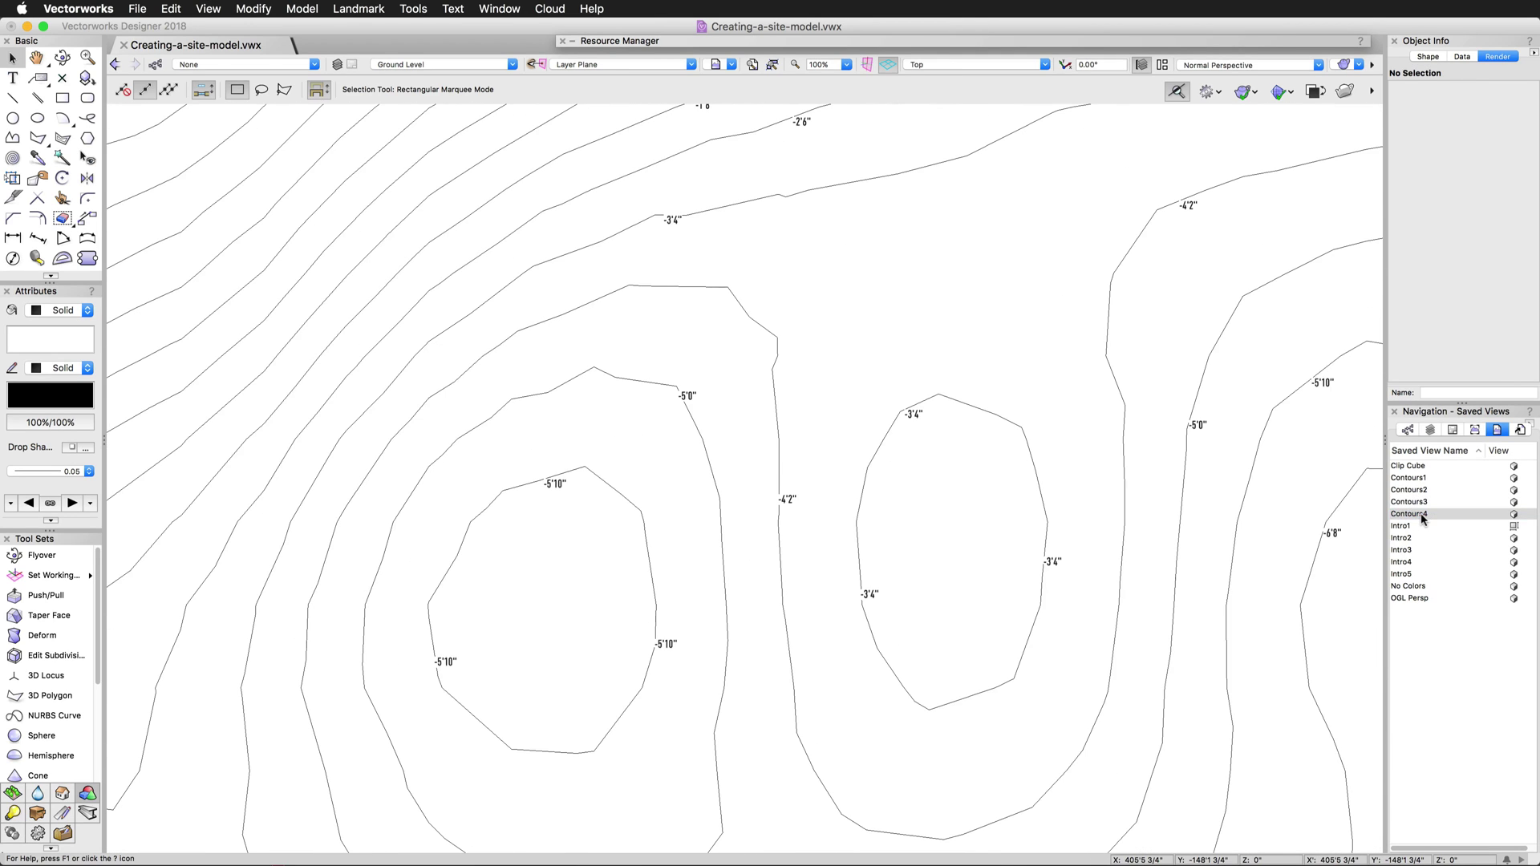
left_click(688, 395)
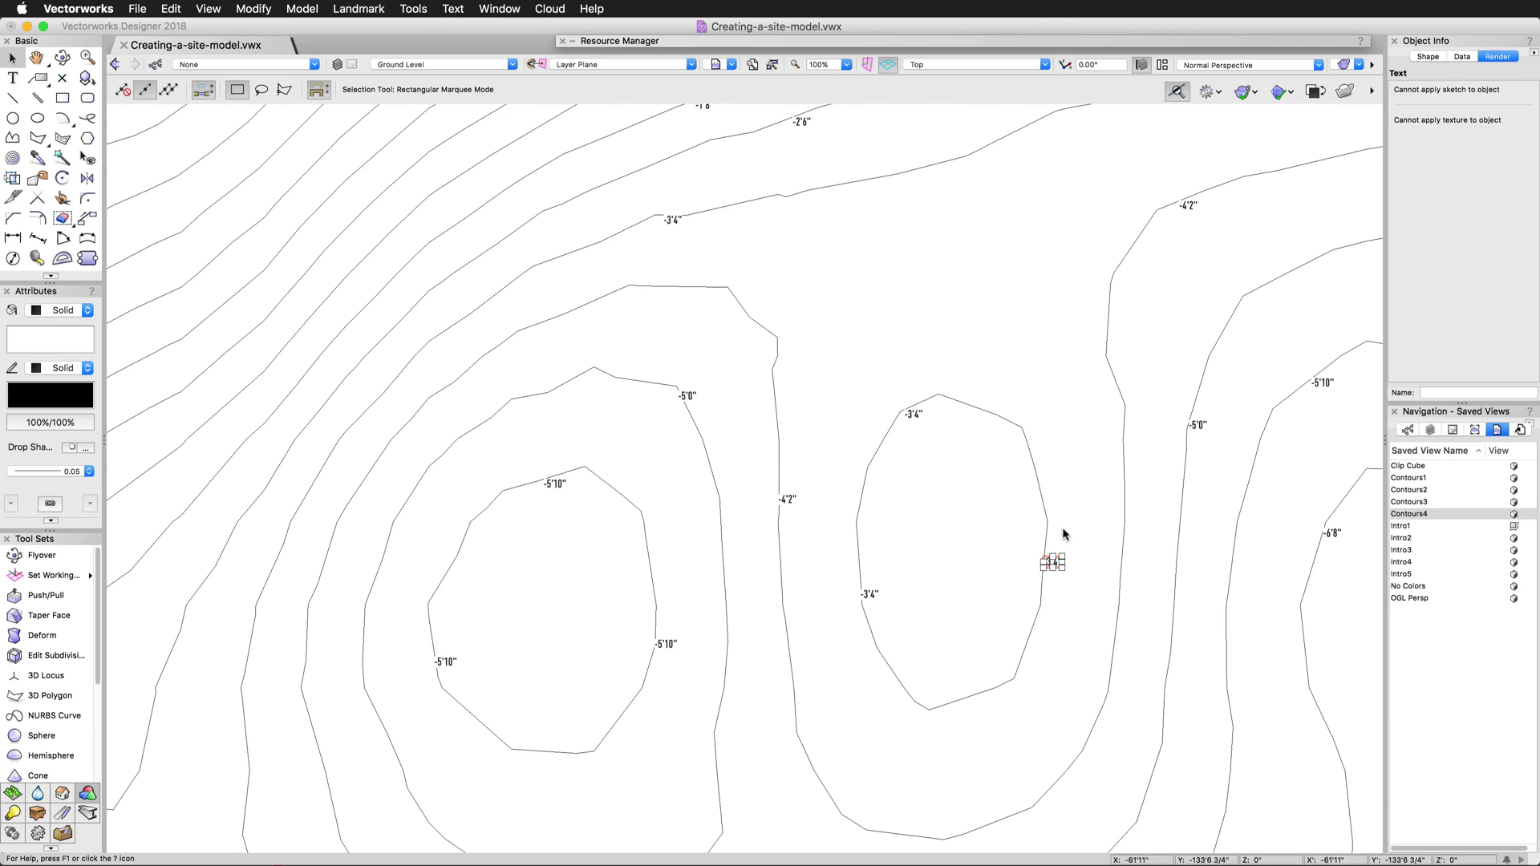
left_click(1060, 494)
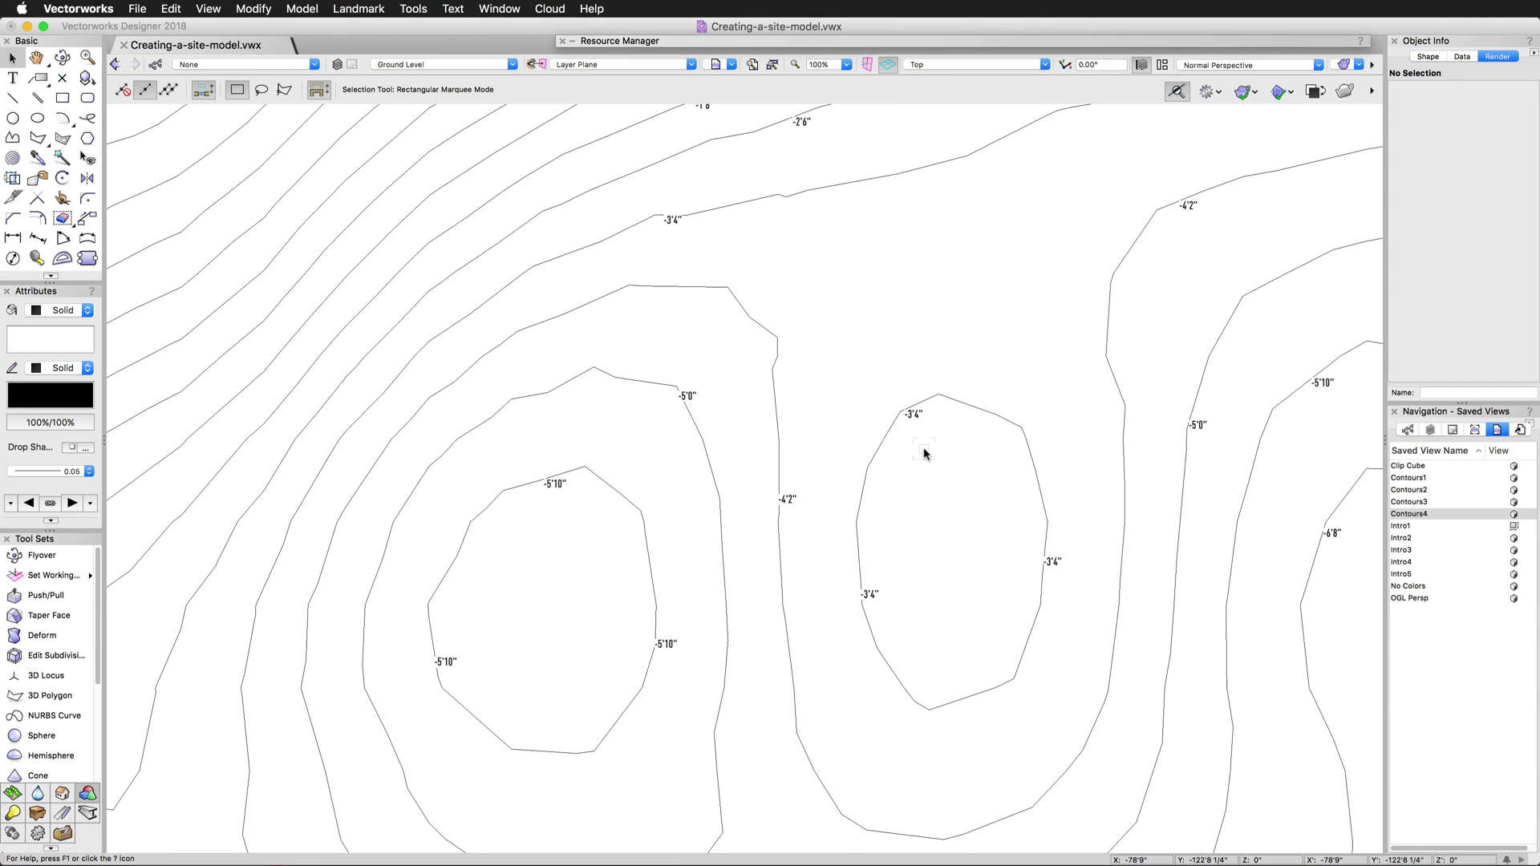
scroll(941, 457, "down", 3)
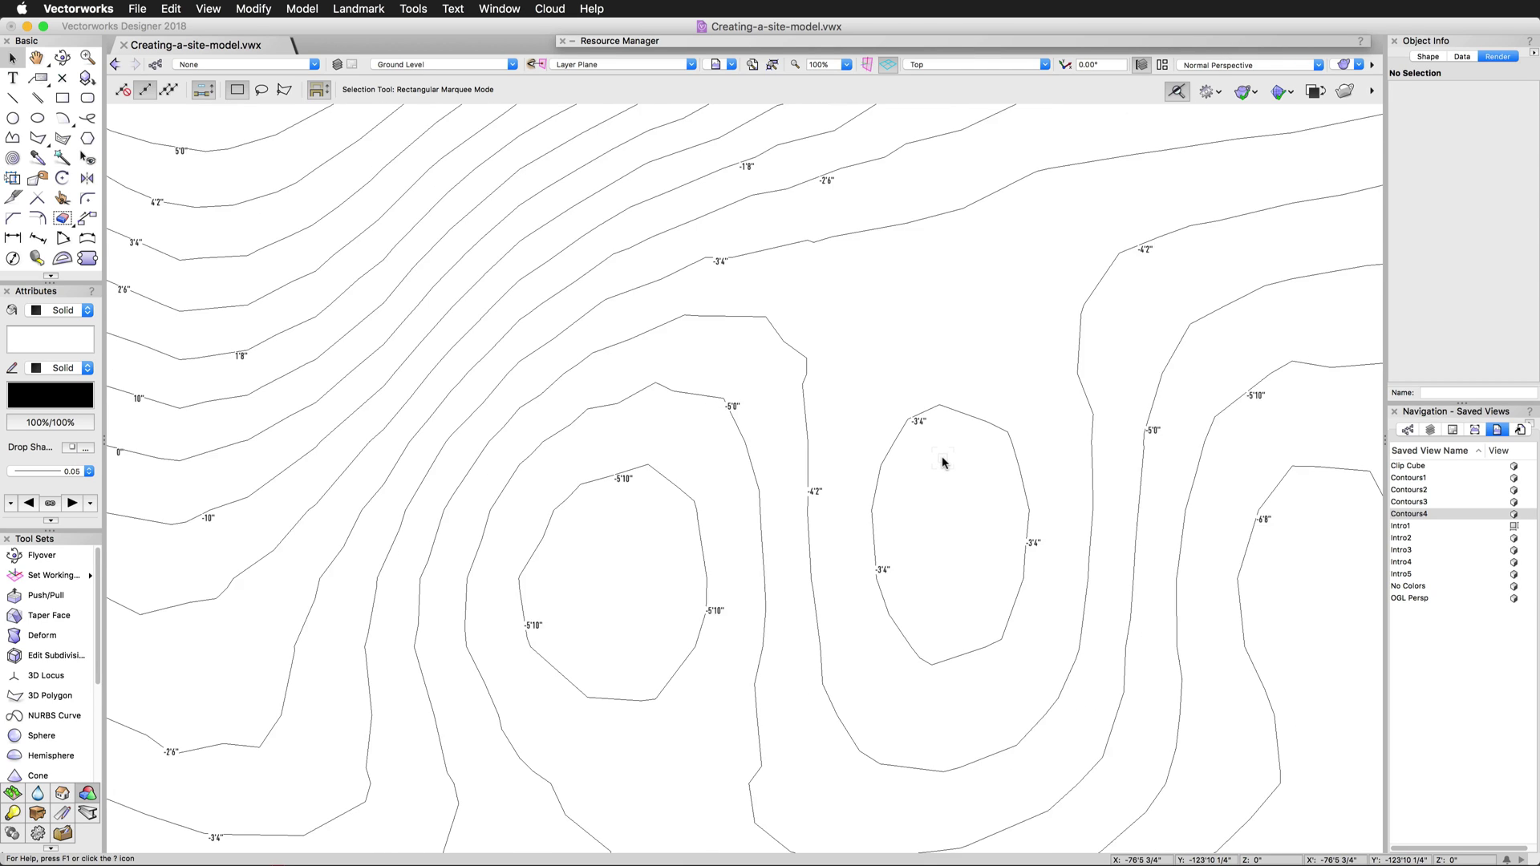
scroll(942, 458, "down", 3)
scroll(572, 530, "down", 3)
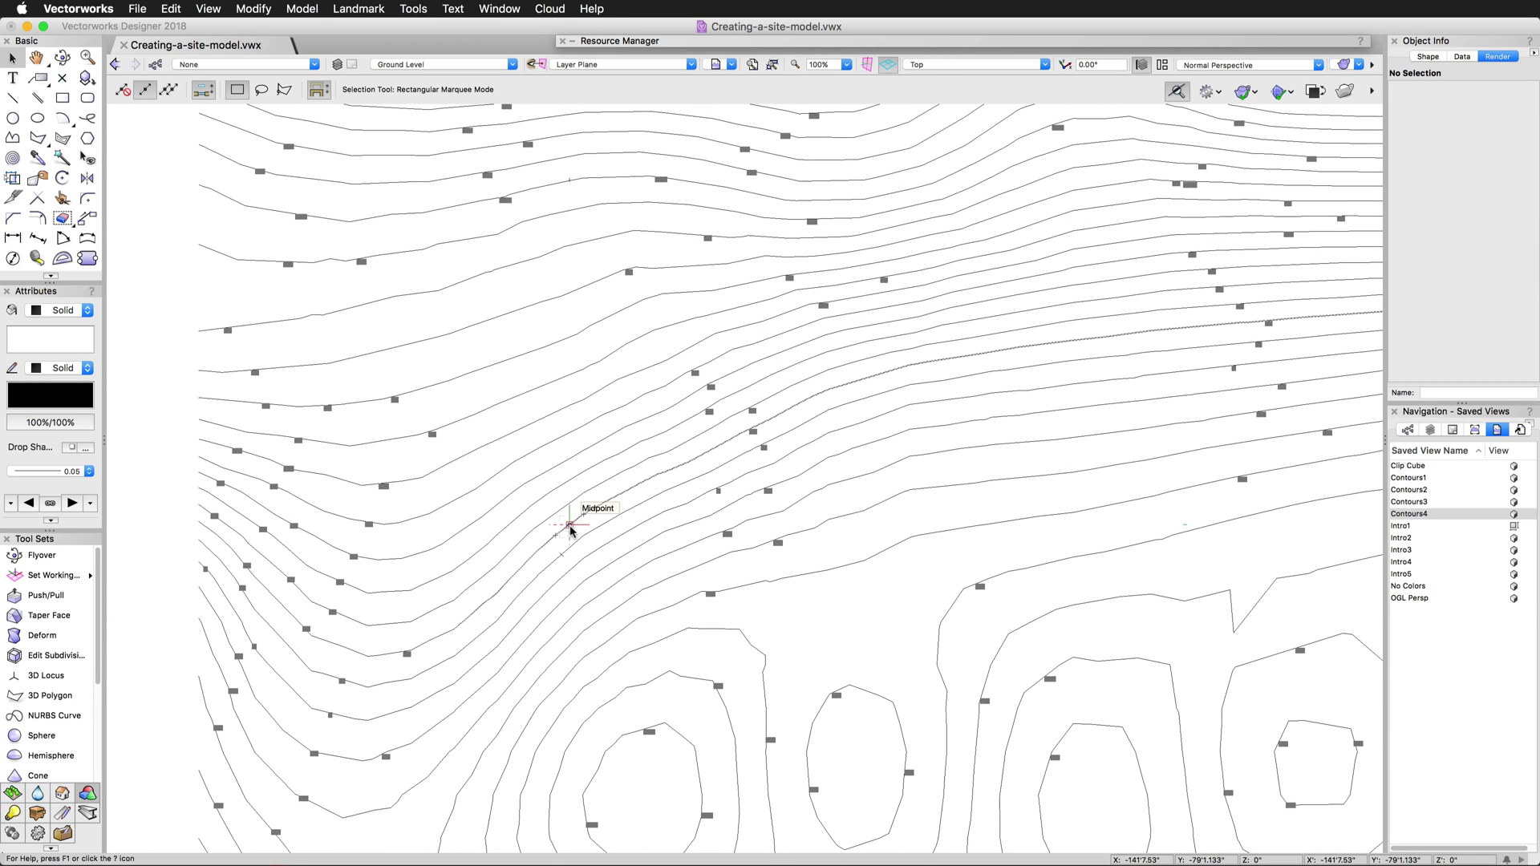
left_click(470, 373)
double_click(470, 373)
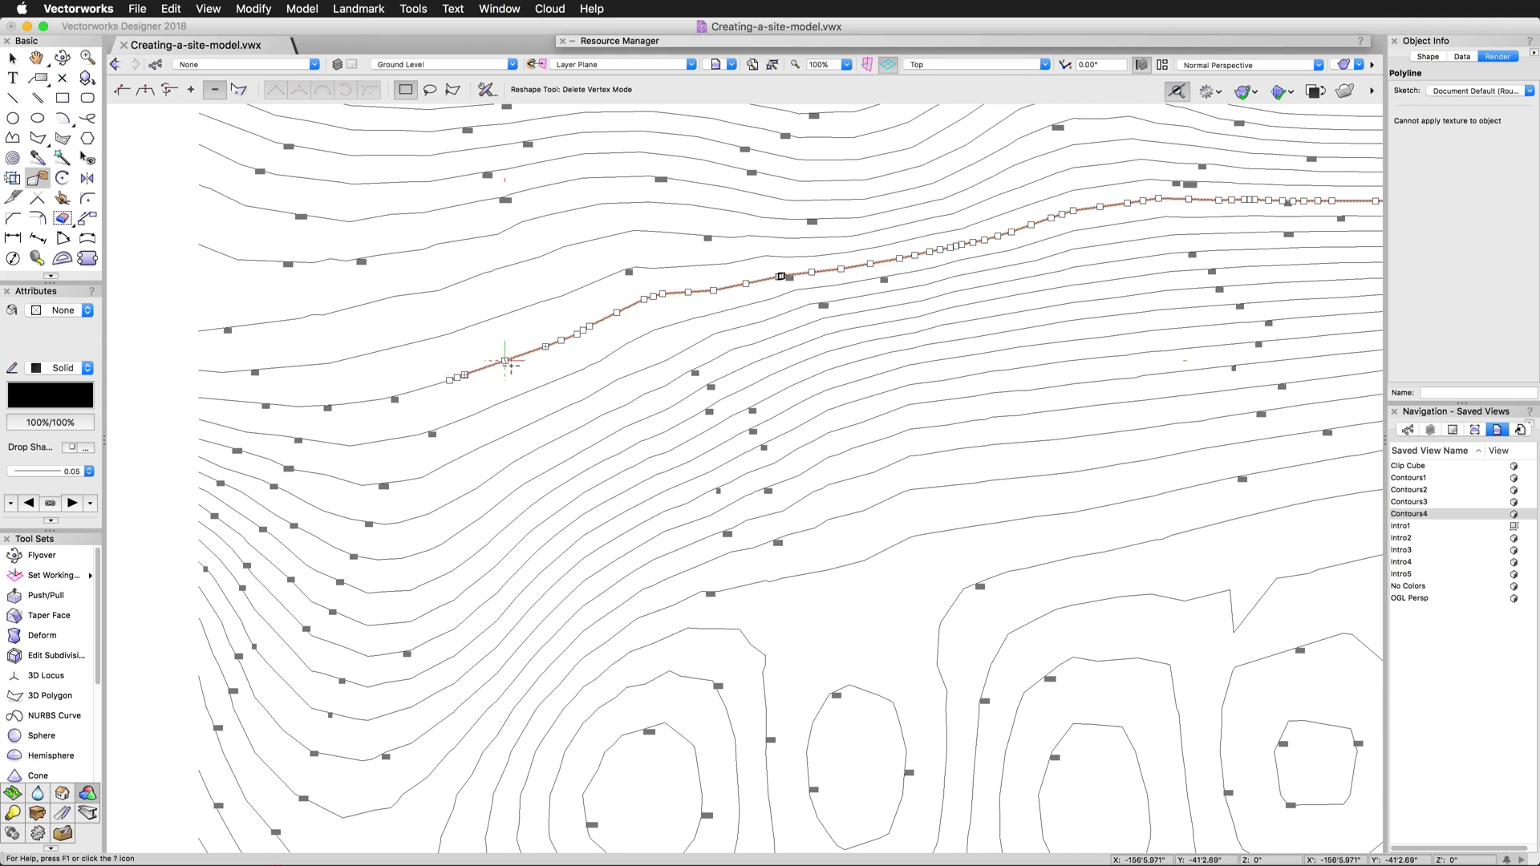
key("u")
left_click_drag(546, 348, 512, 288)
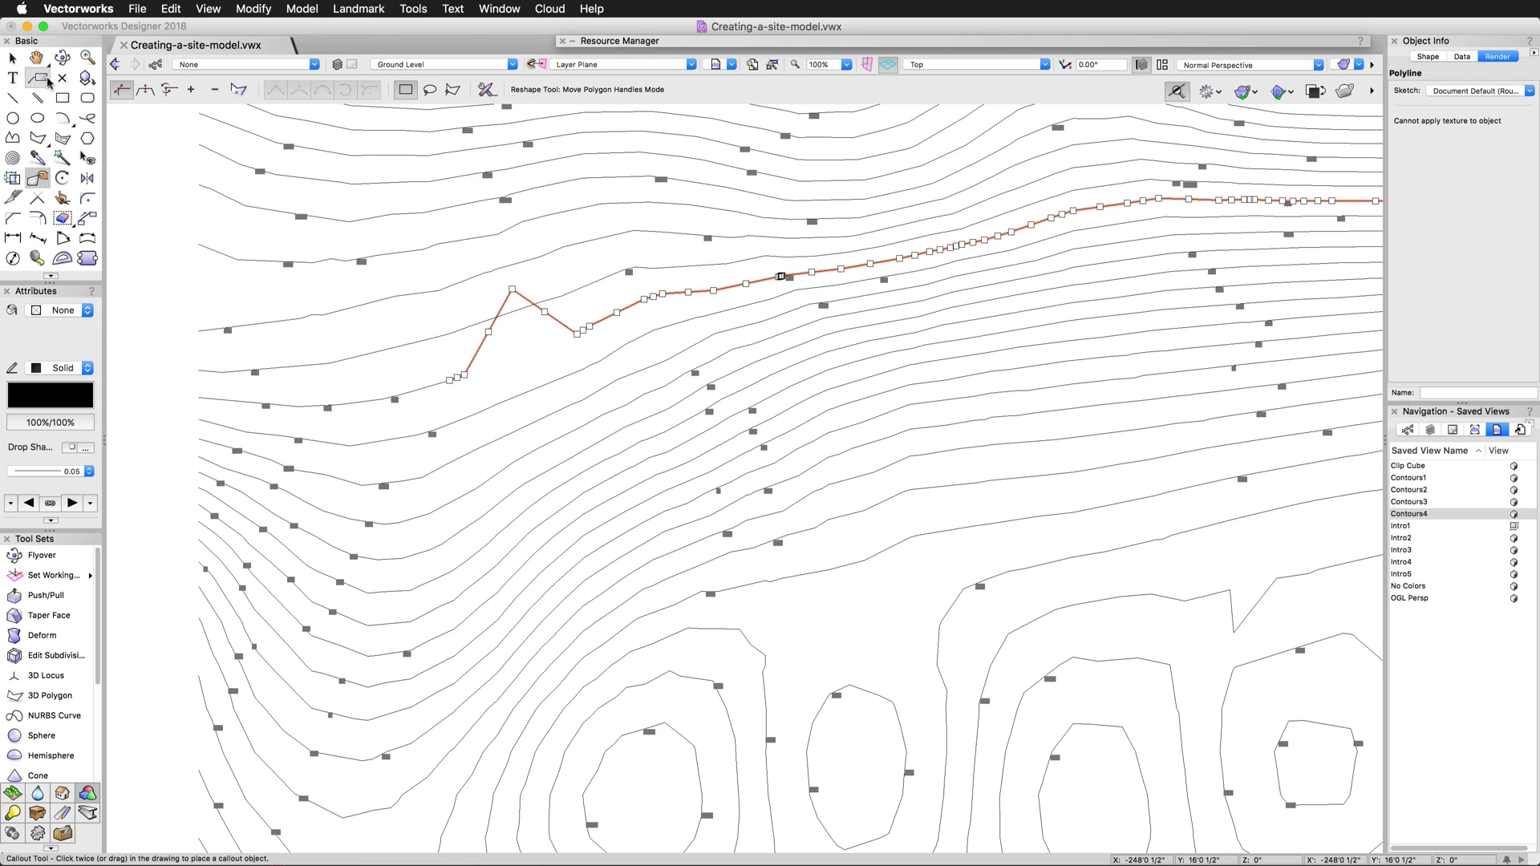
left_click(12, 58)
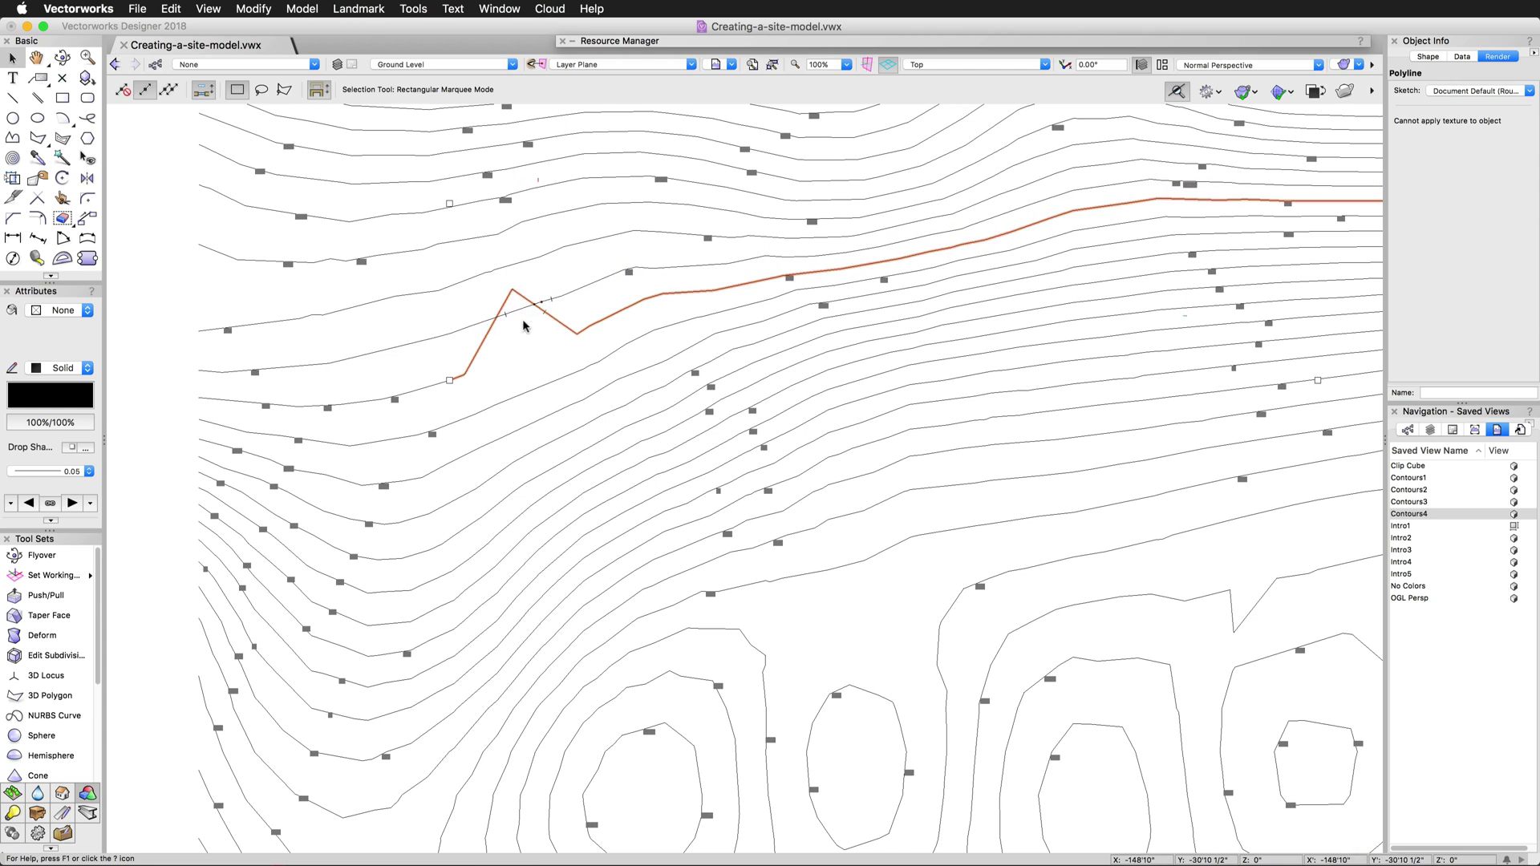
scroll(447, 374, "up", 5)
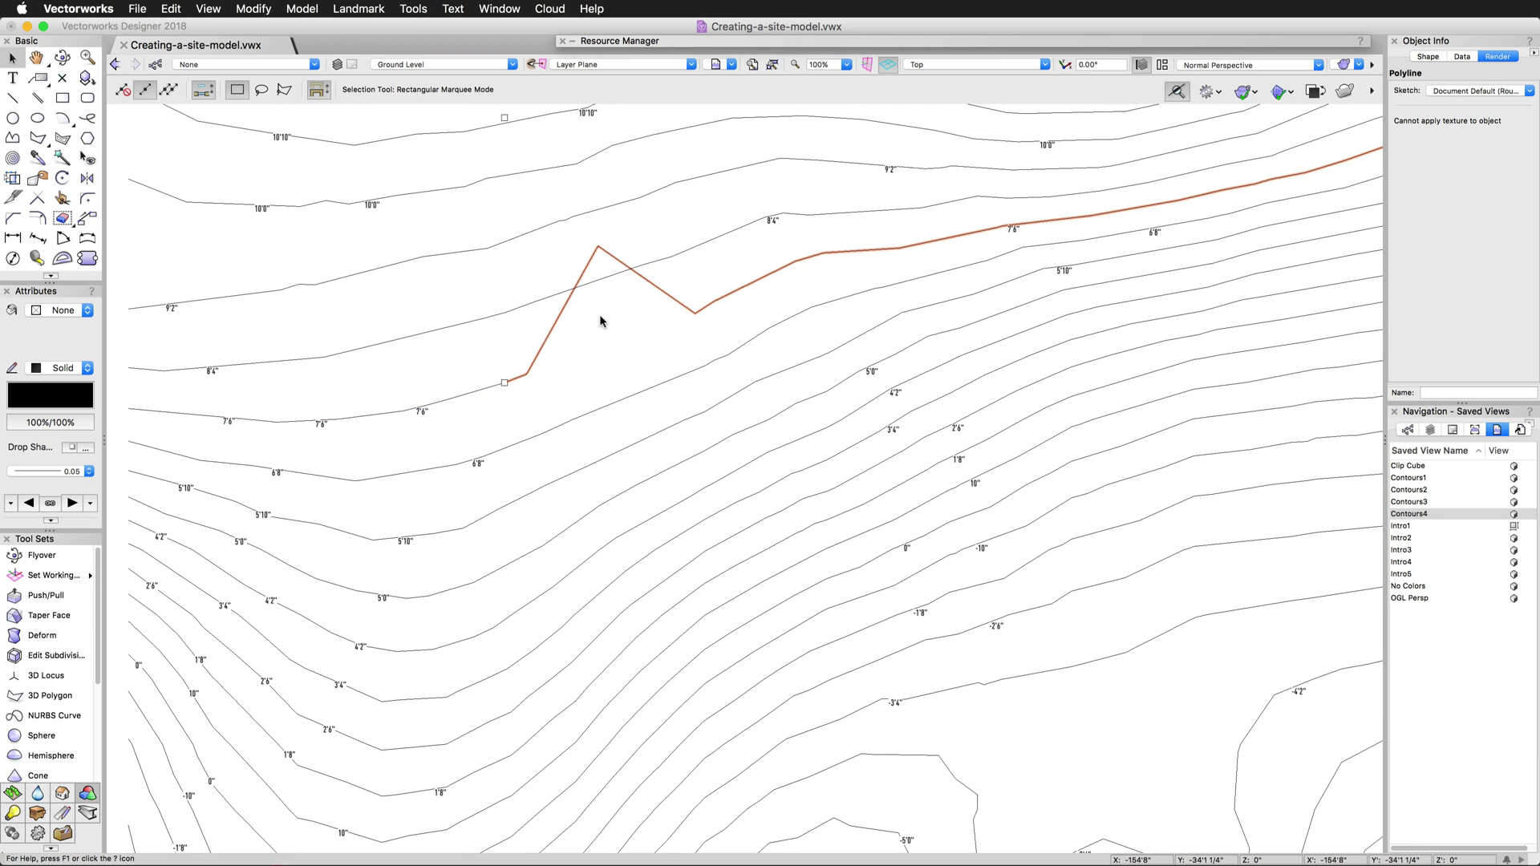
key("super+z")
key("super+z")
key("super+z")
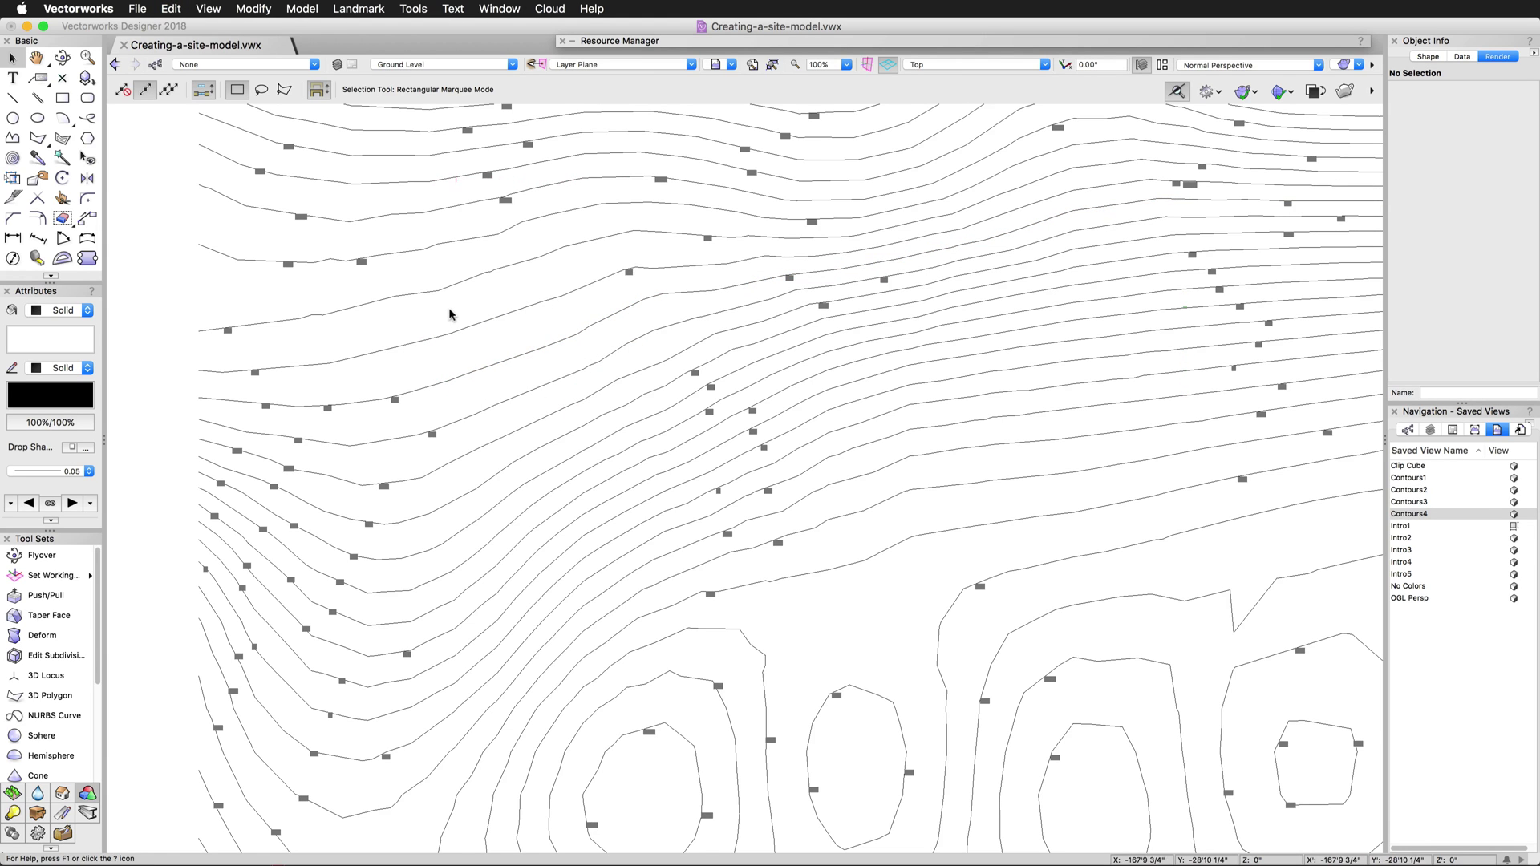
key("super+z")
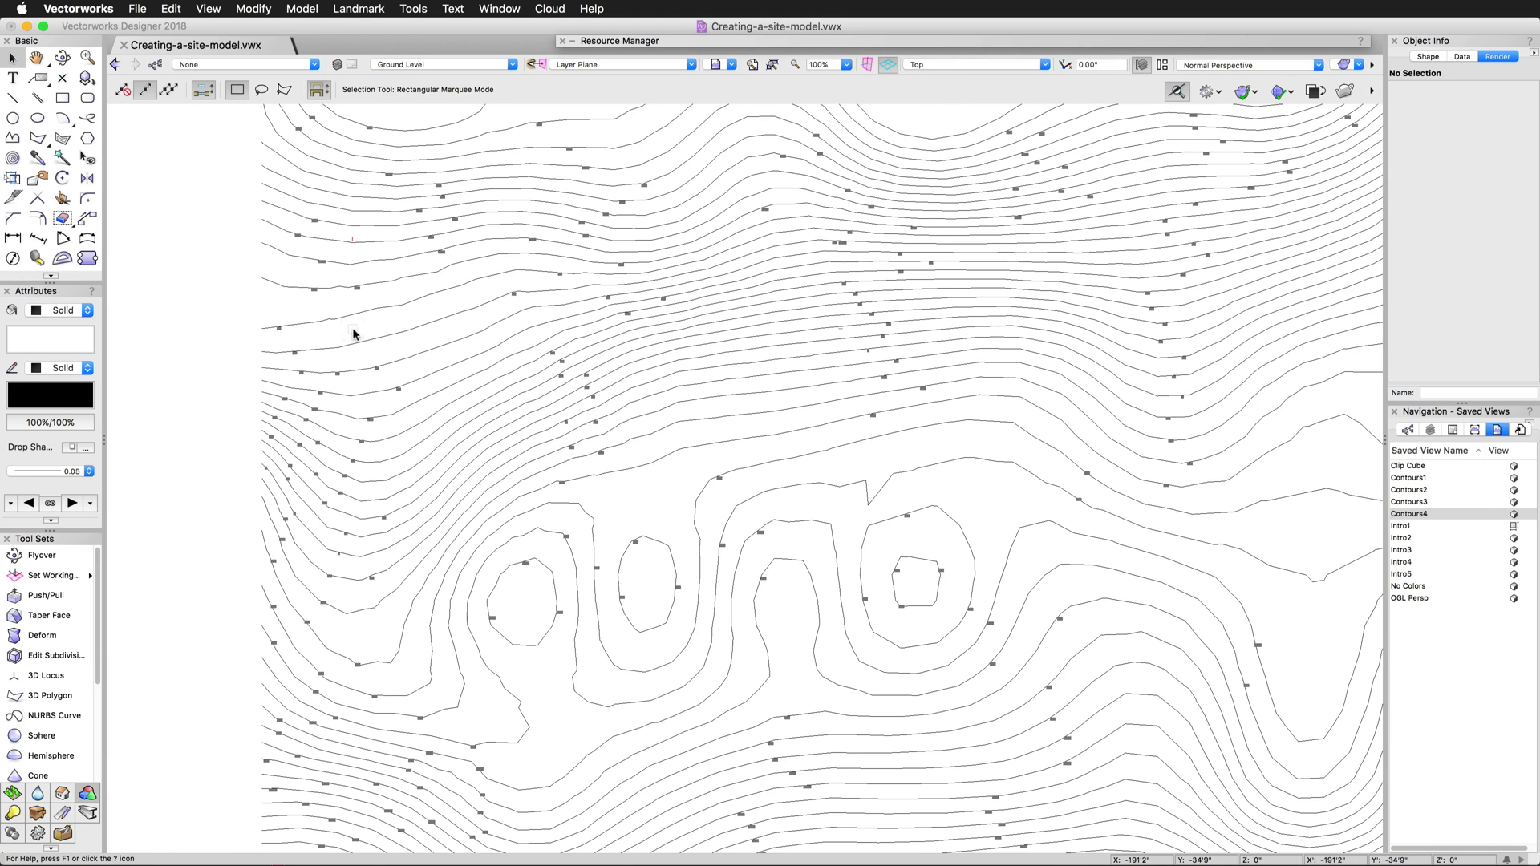
key("super+z")
key("super+z")
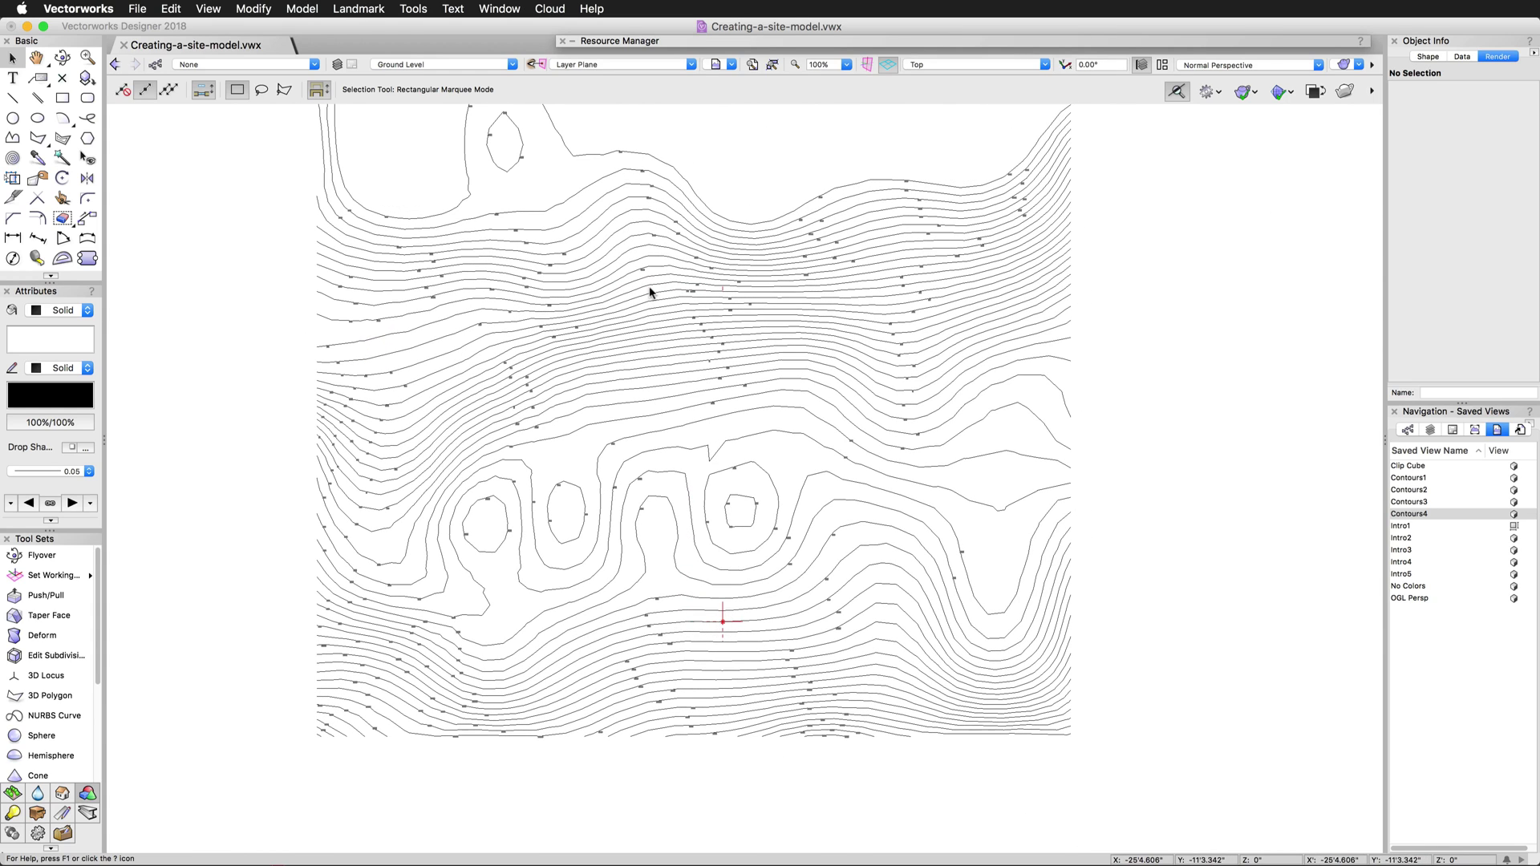
key("space")
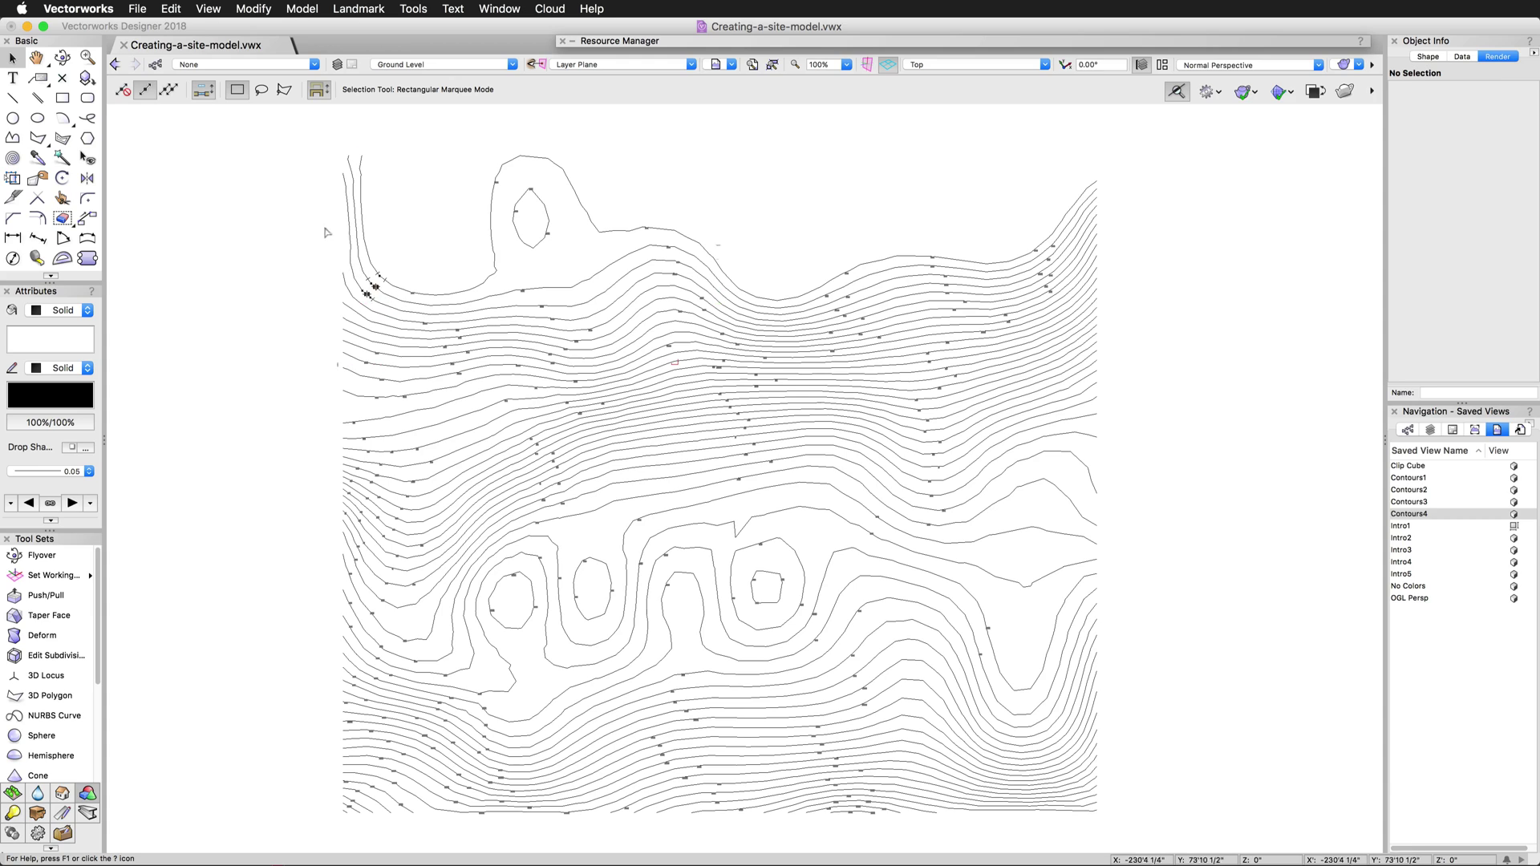
mouse_move(268, 134)
left_mouse_down()
mouse_move(443, 341)
mouse_move(561, 427)
mouse_move(657, 532)
mouse_move(740, 734)
left_mouse_up()
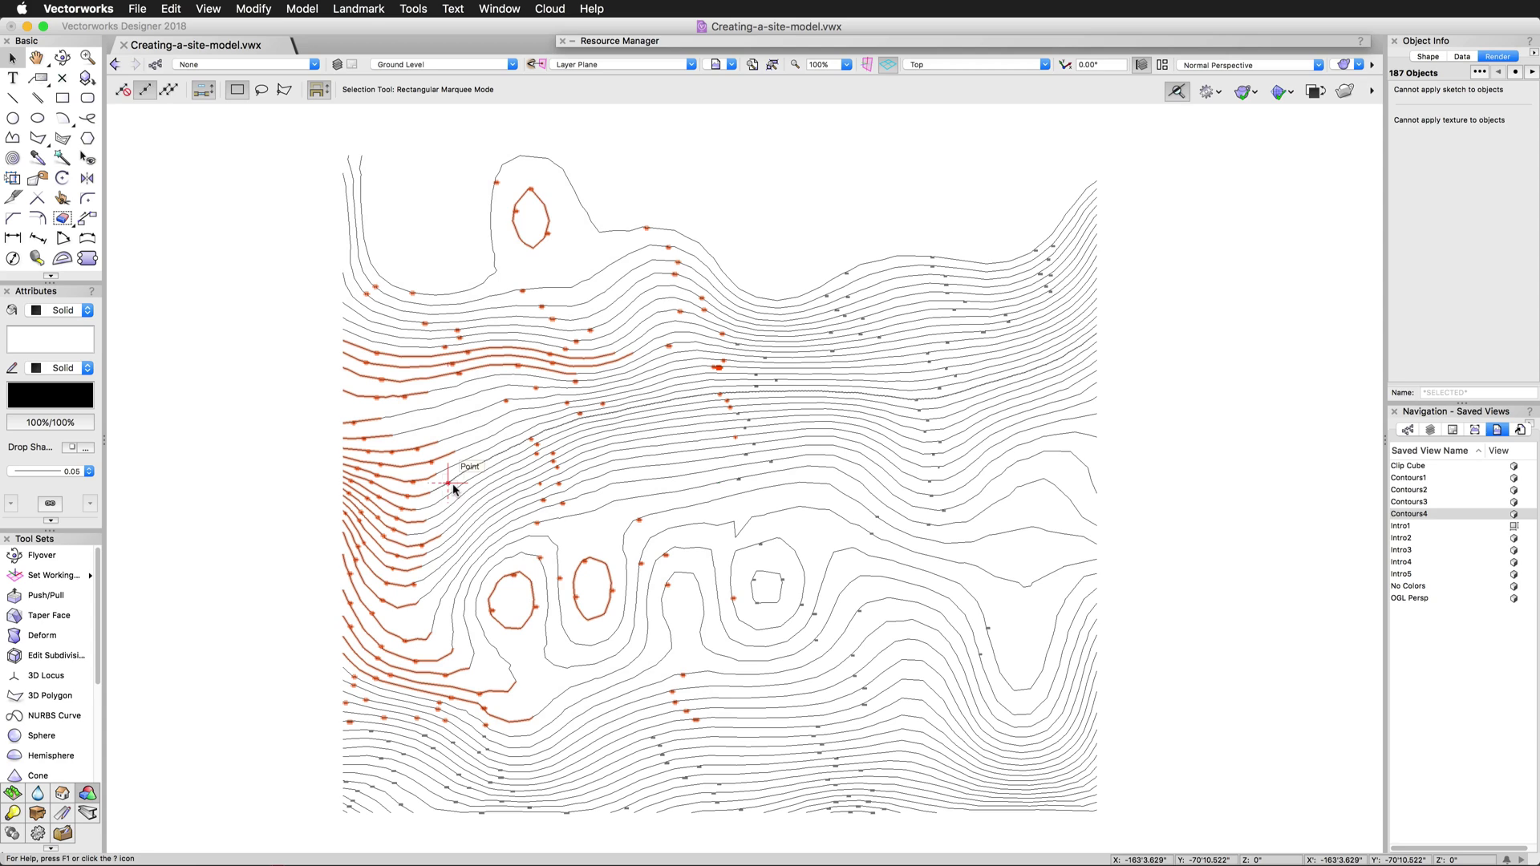
key("Escape")
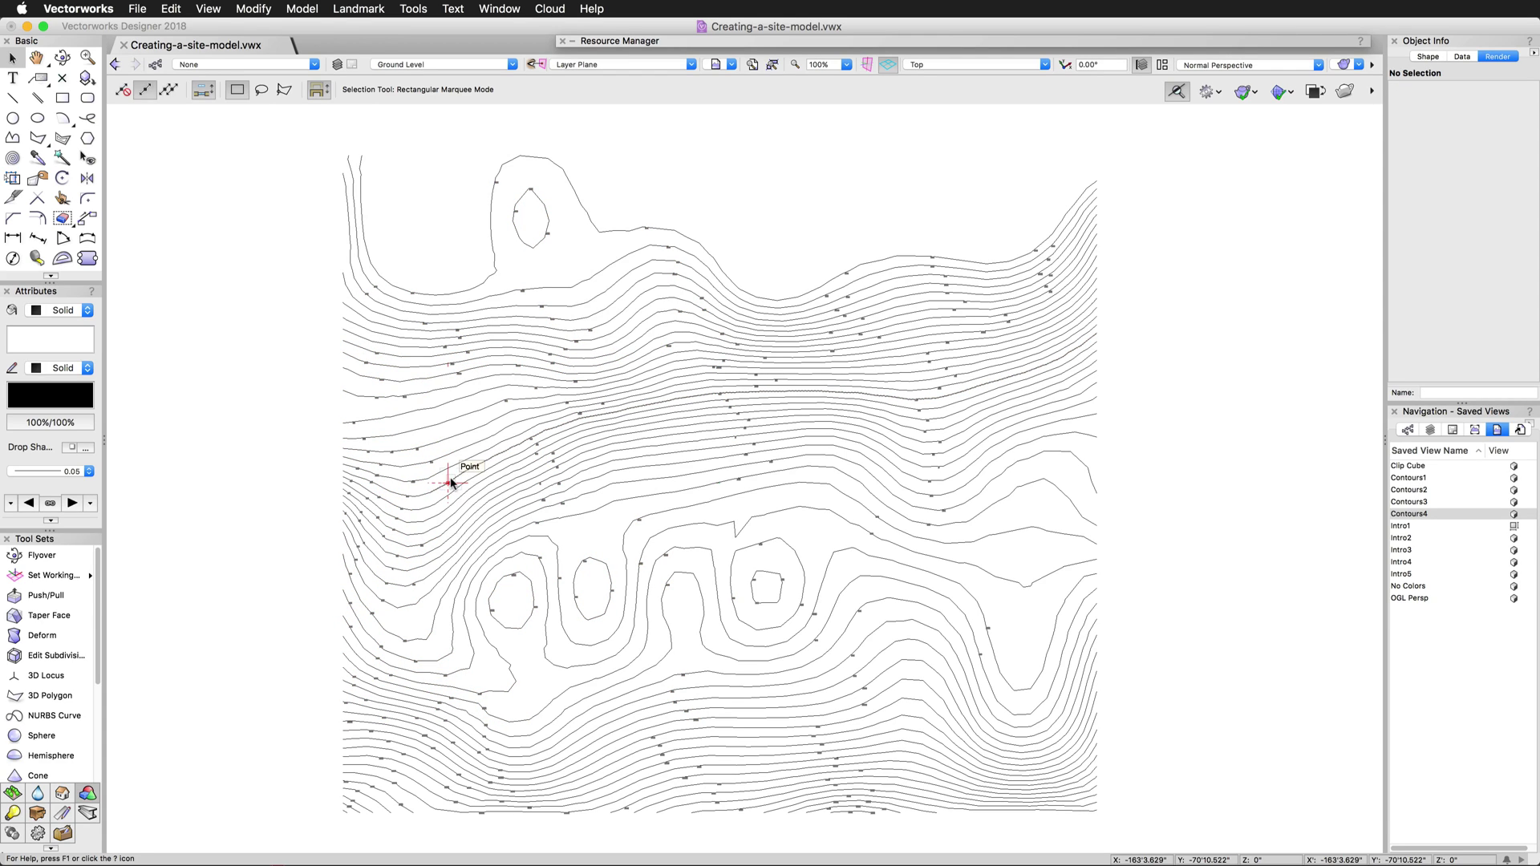
left_click(450, 481)
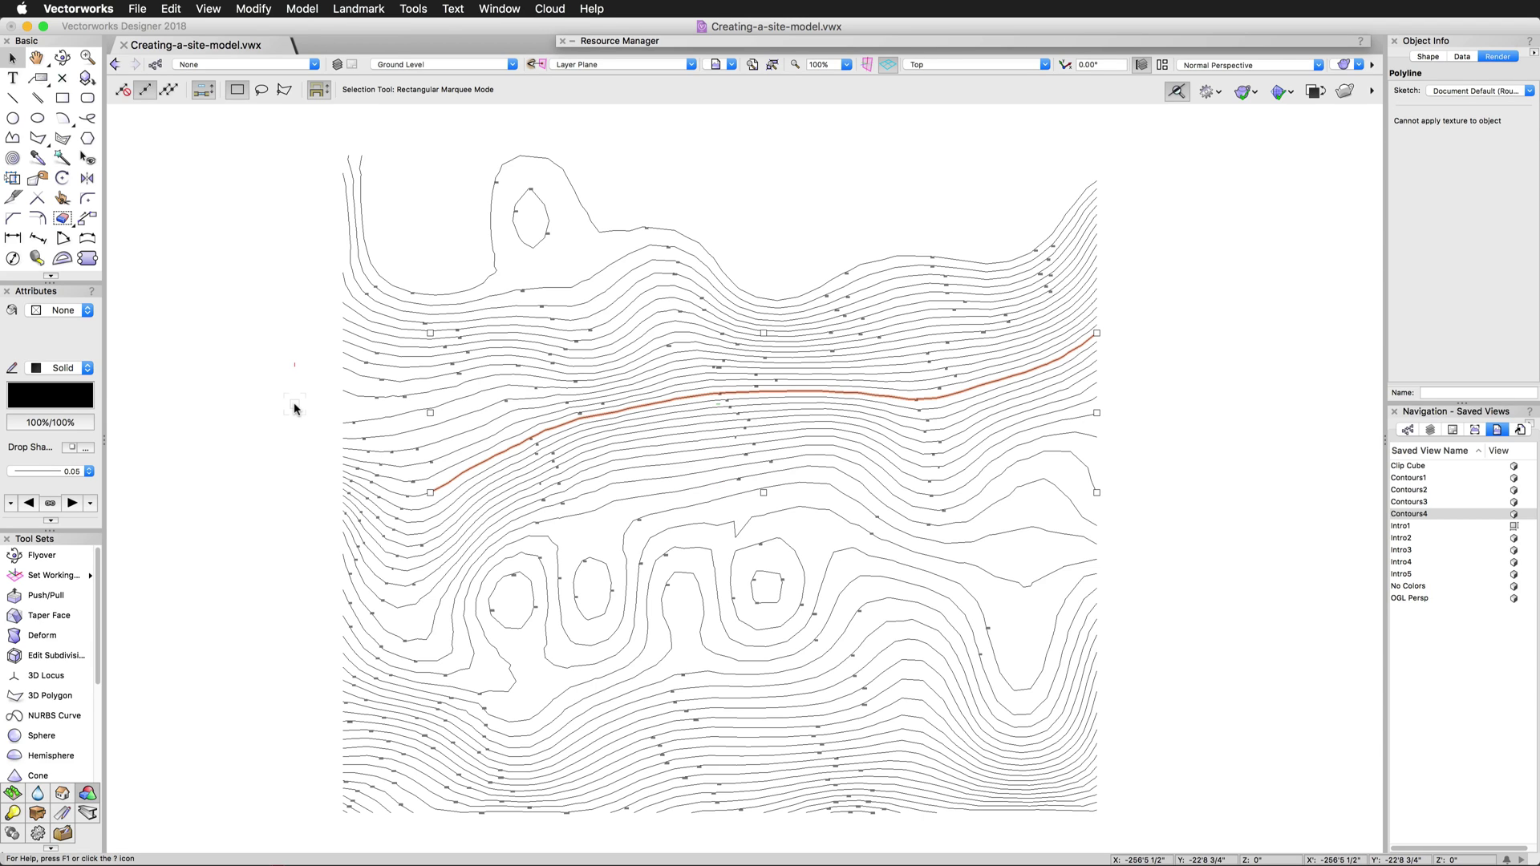
scroll(378, 474, "up", 3)
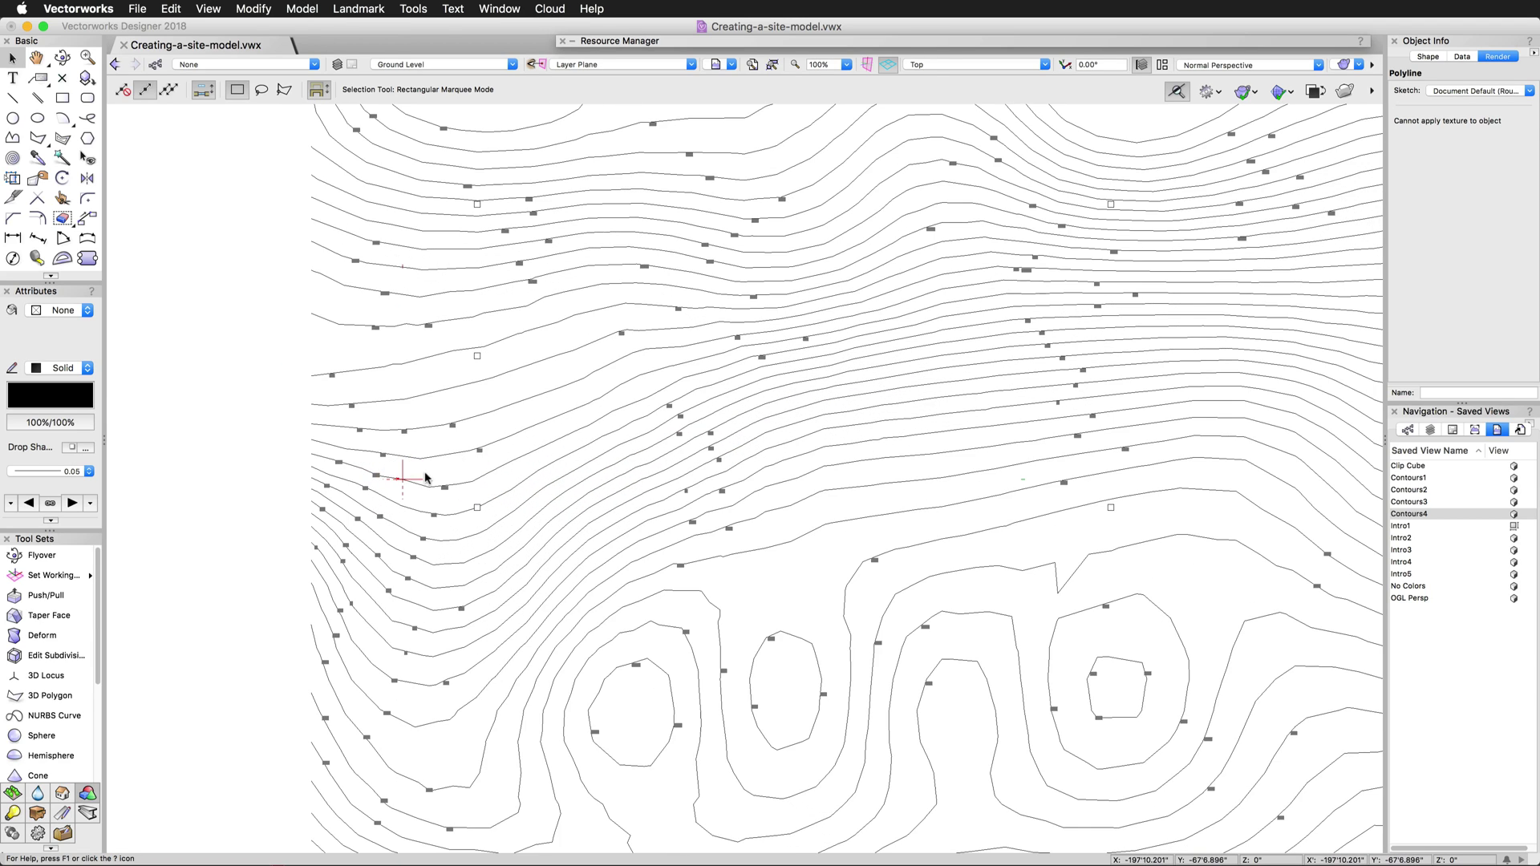
left_click(453, 509)
scroll(248, 320, "down", 5)
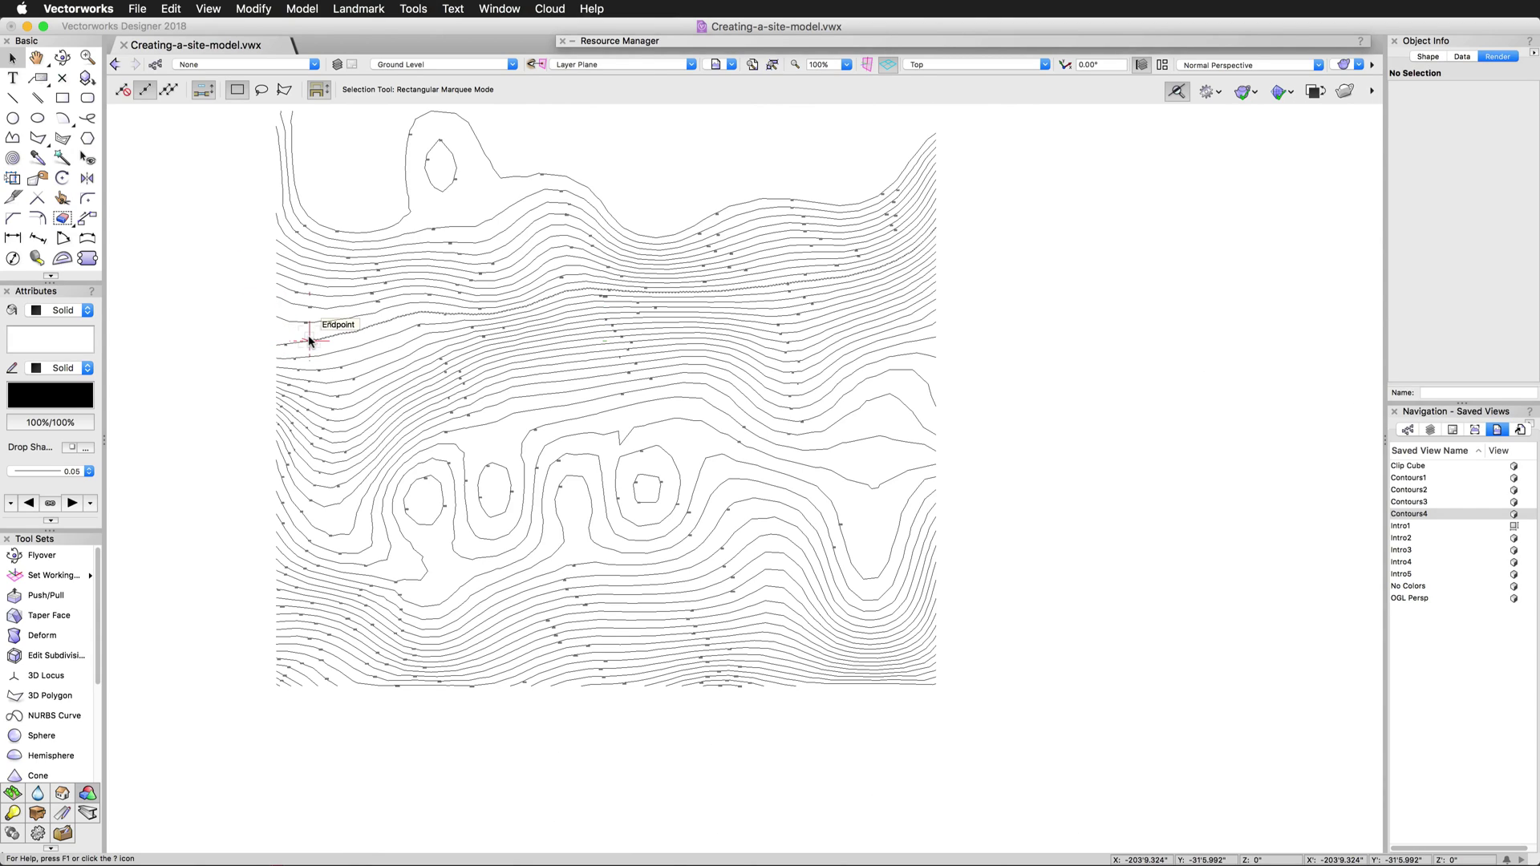
Select the left-edge contour fragment plus its long connected contour with Select Connected Objects.
scroll(275, 343, "up", 3)
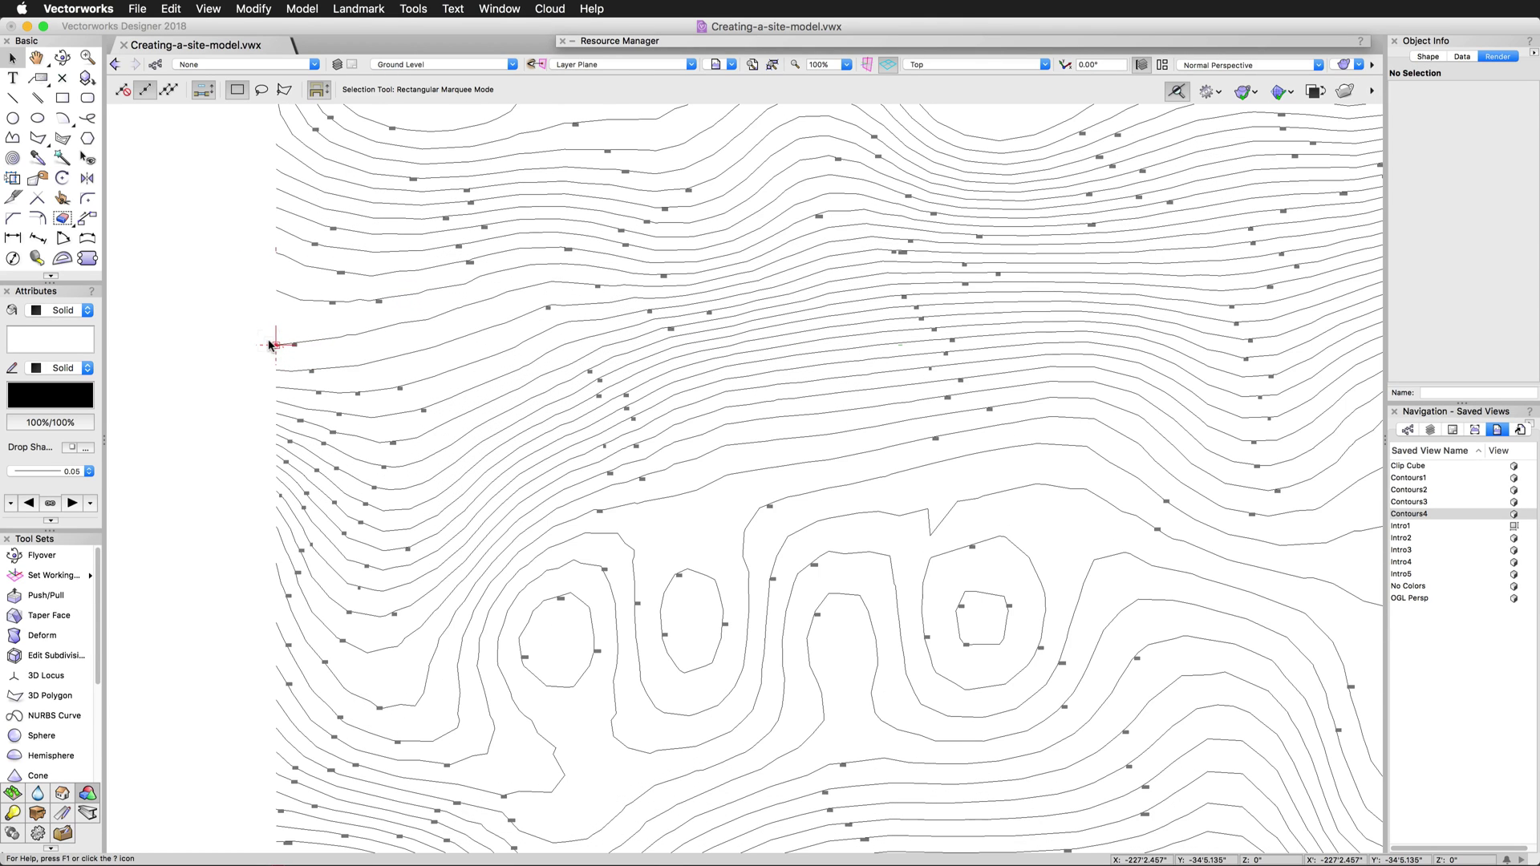
left_click(326, 344)
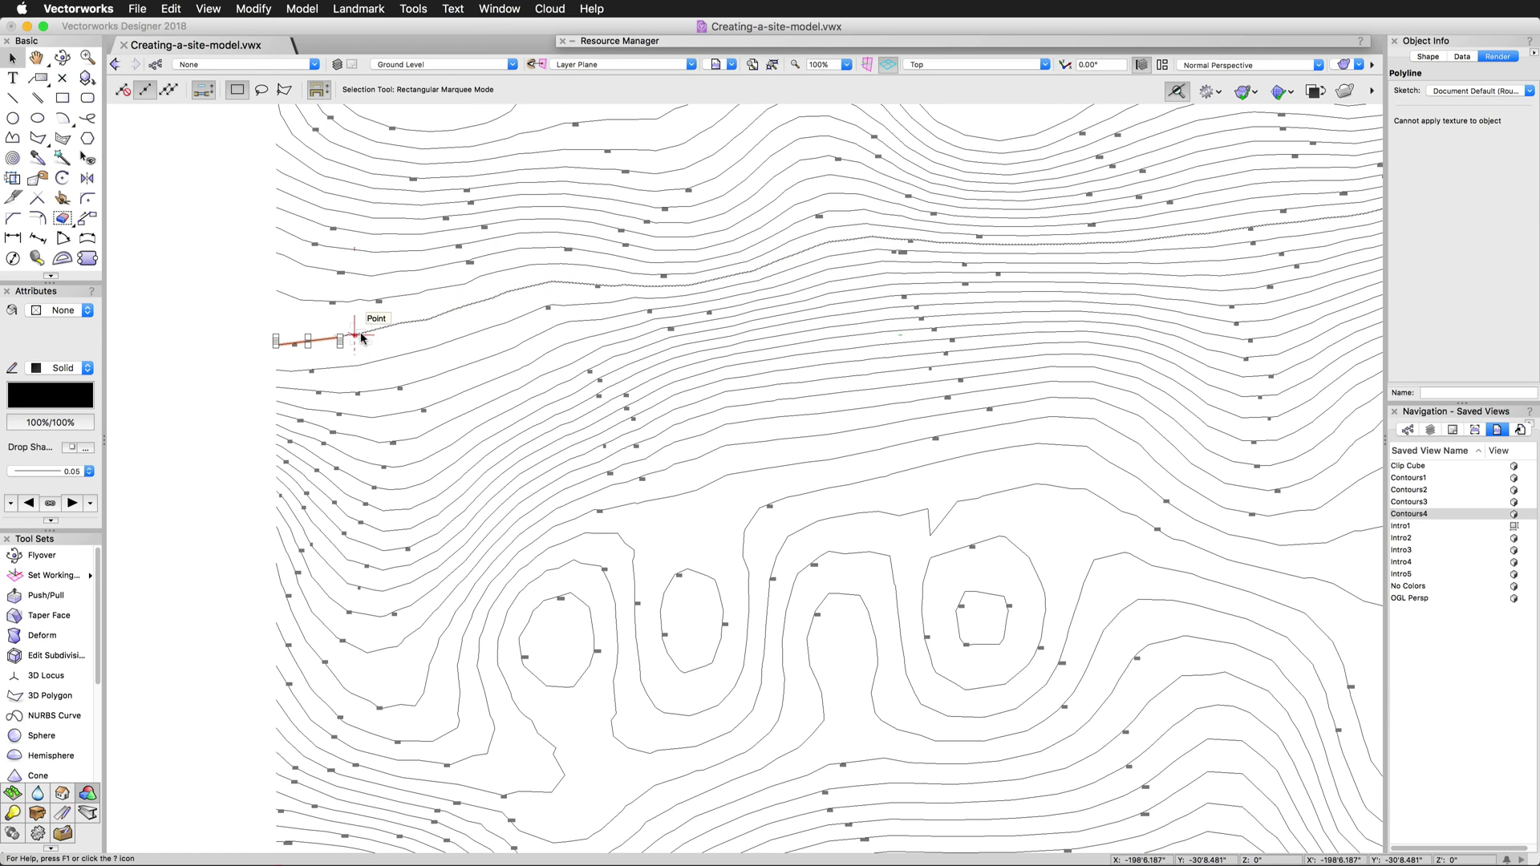
left_click(171, 9)
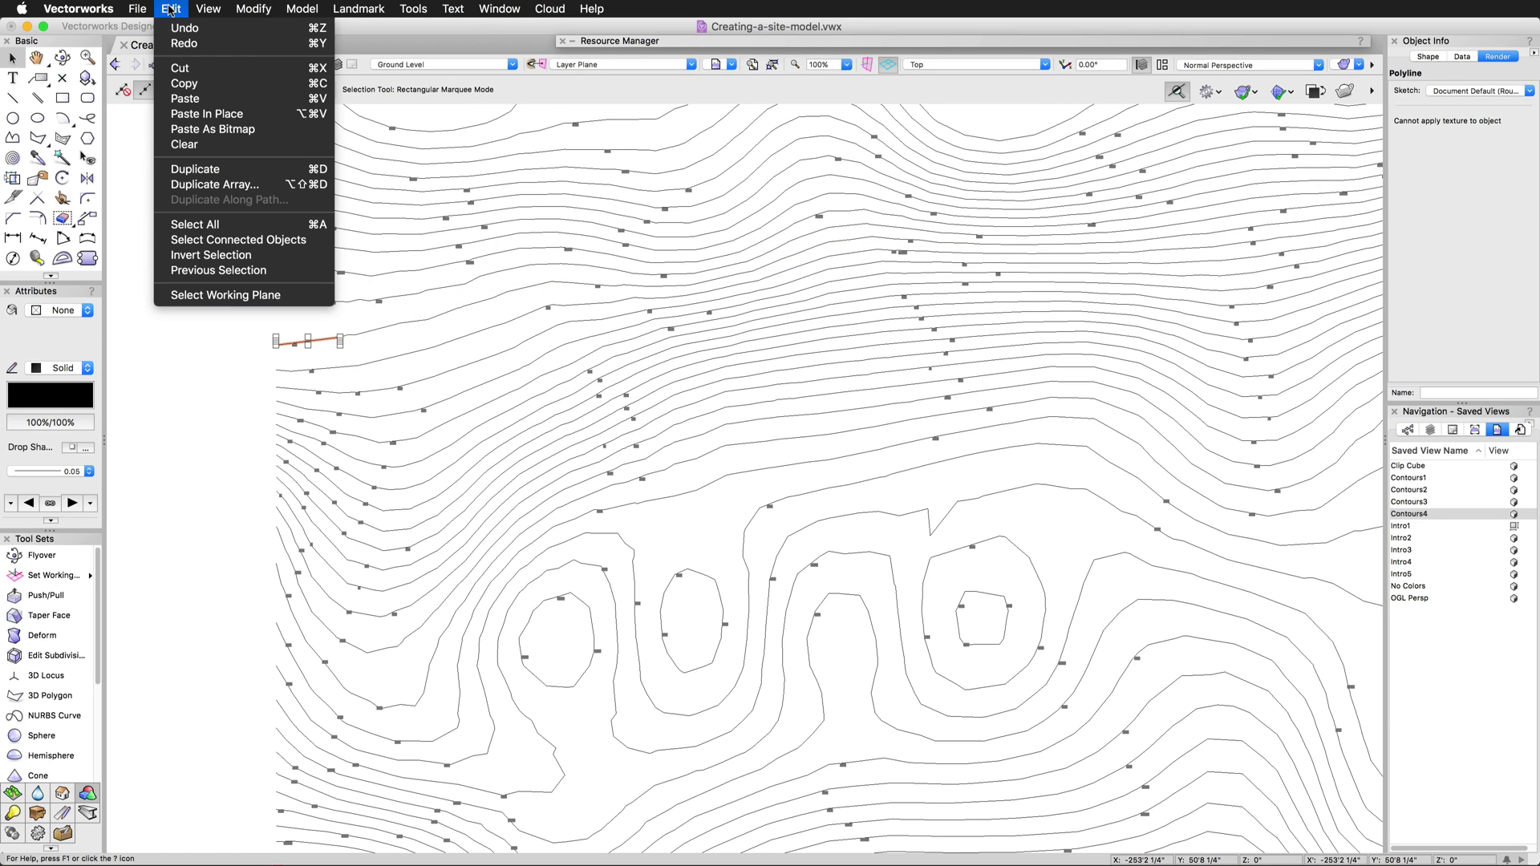
left_click(224, 239)
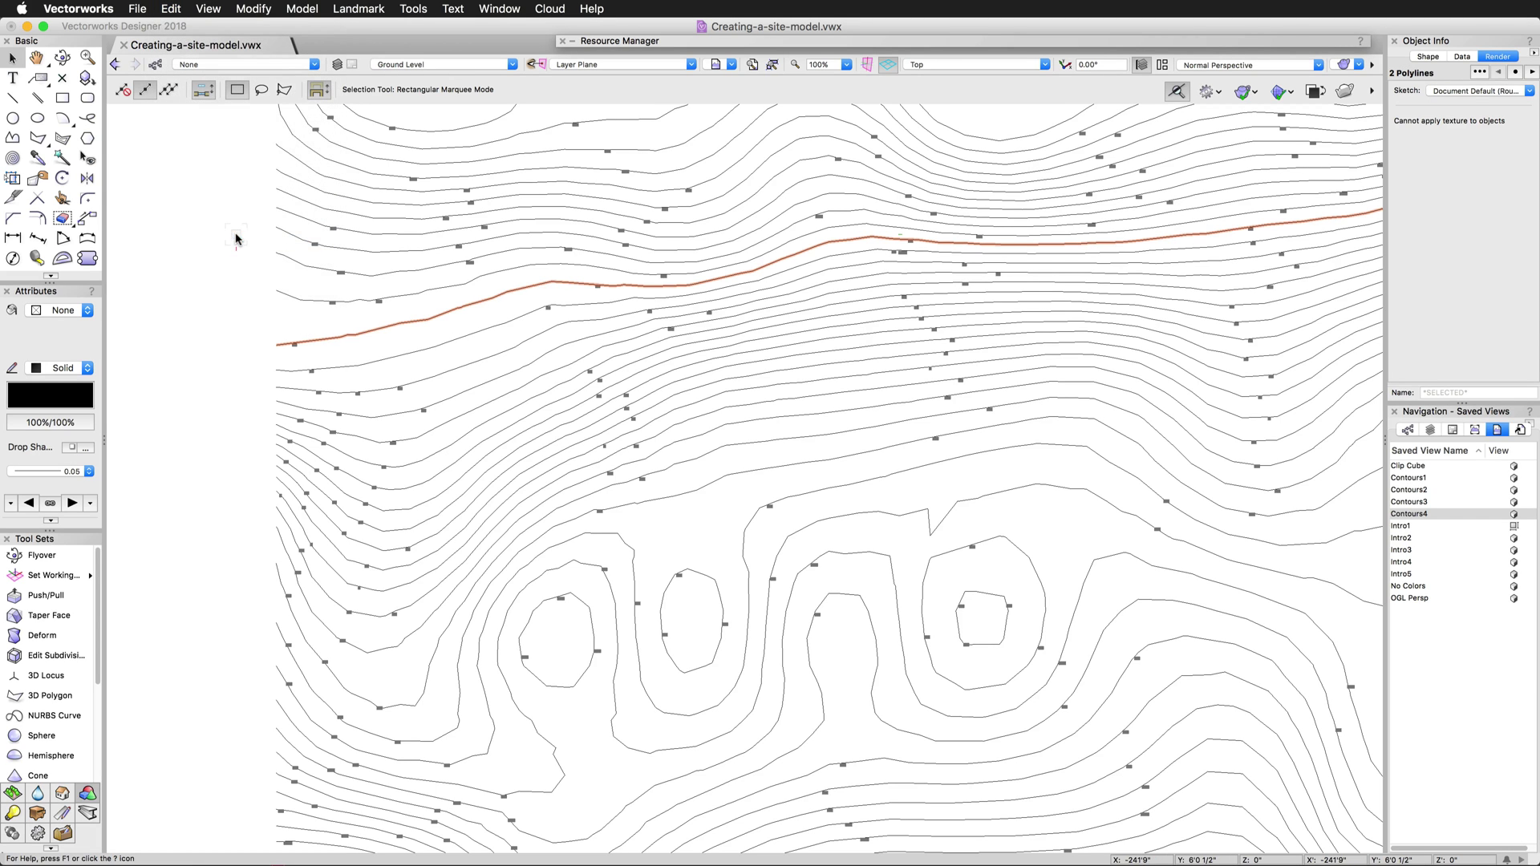
scroll(184, 389, "down", 2)
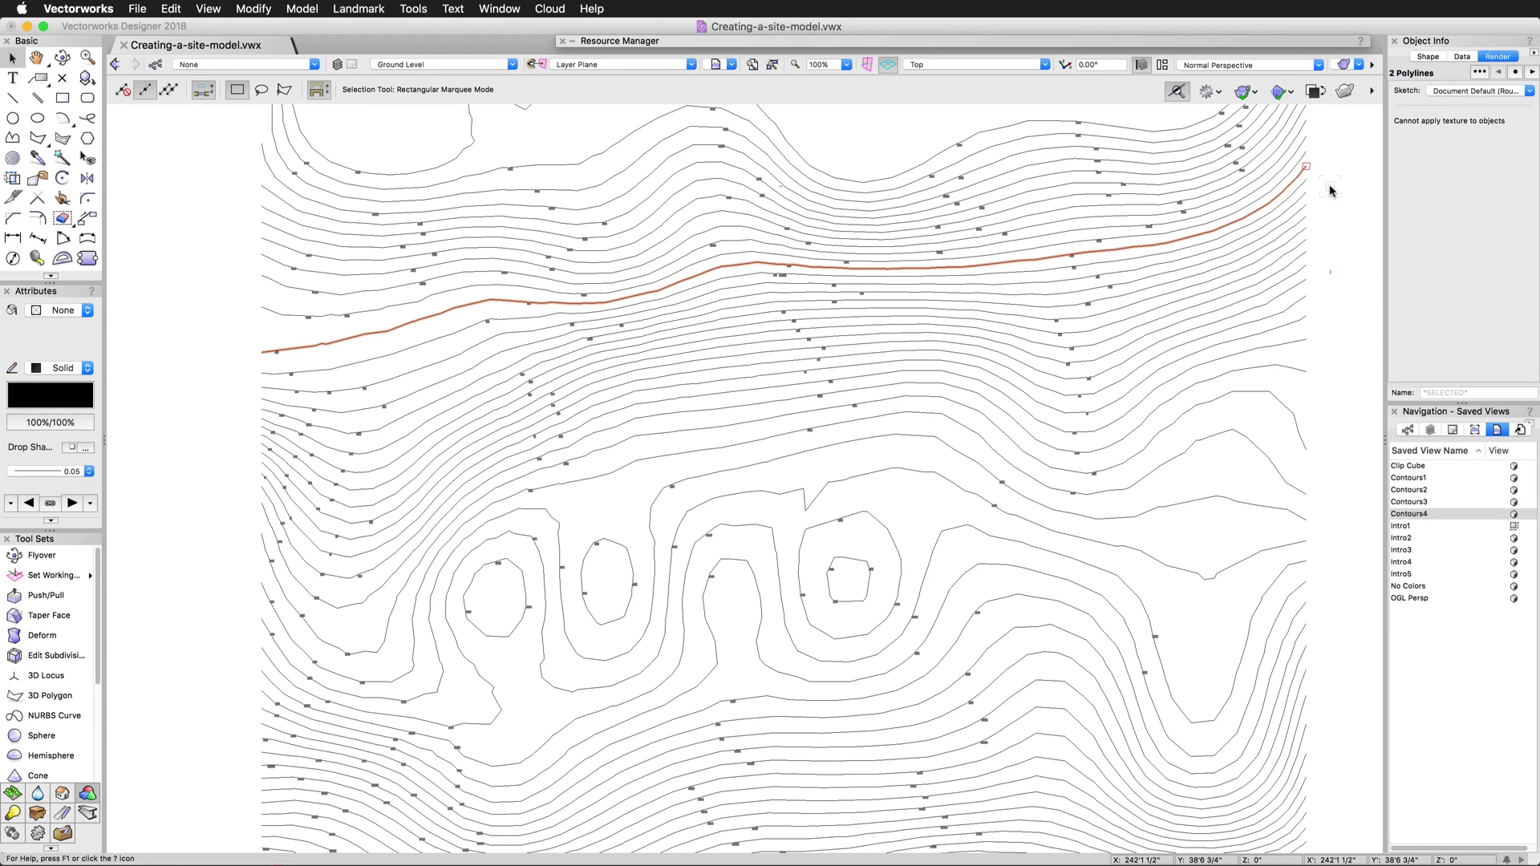
left_click(952, 226)
left_click_drag(181, 178, 620, 727)
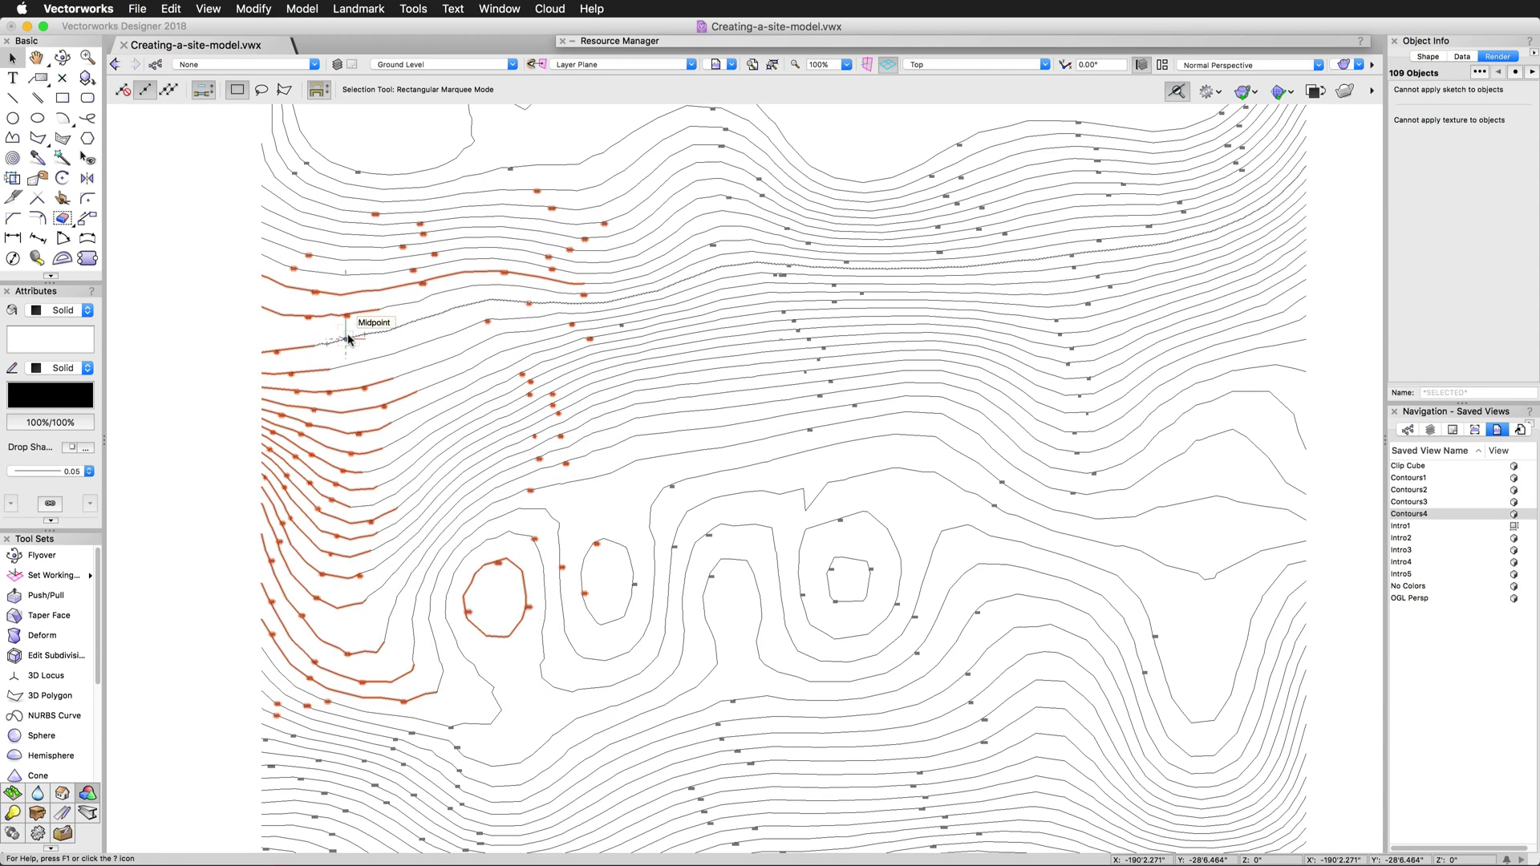
key("x")
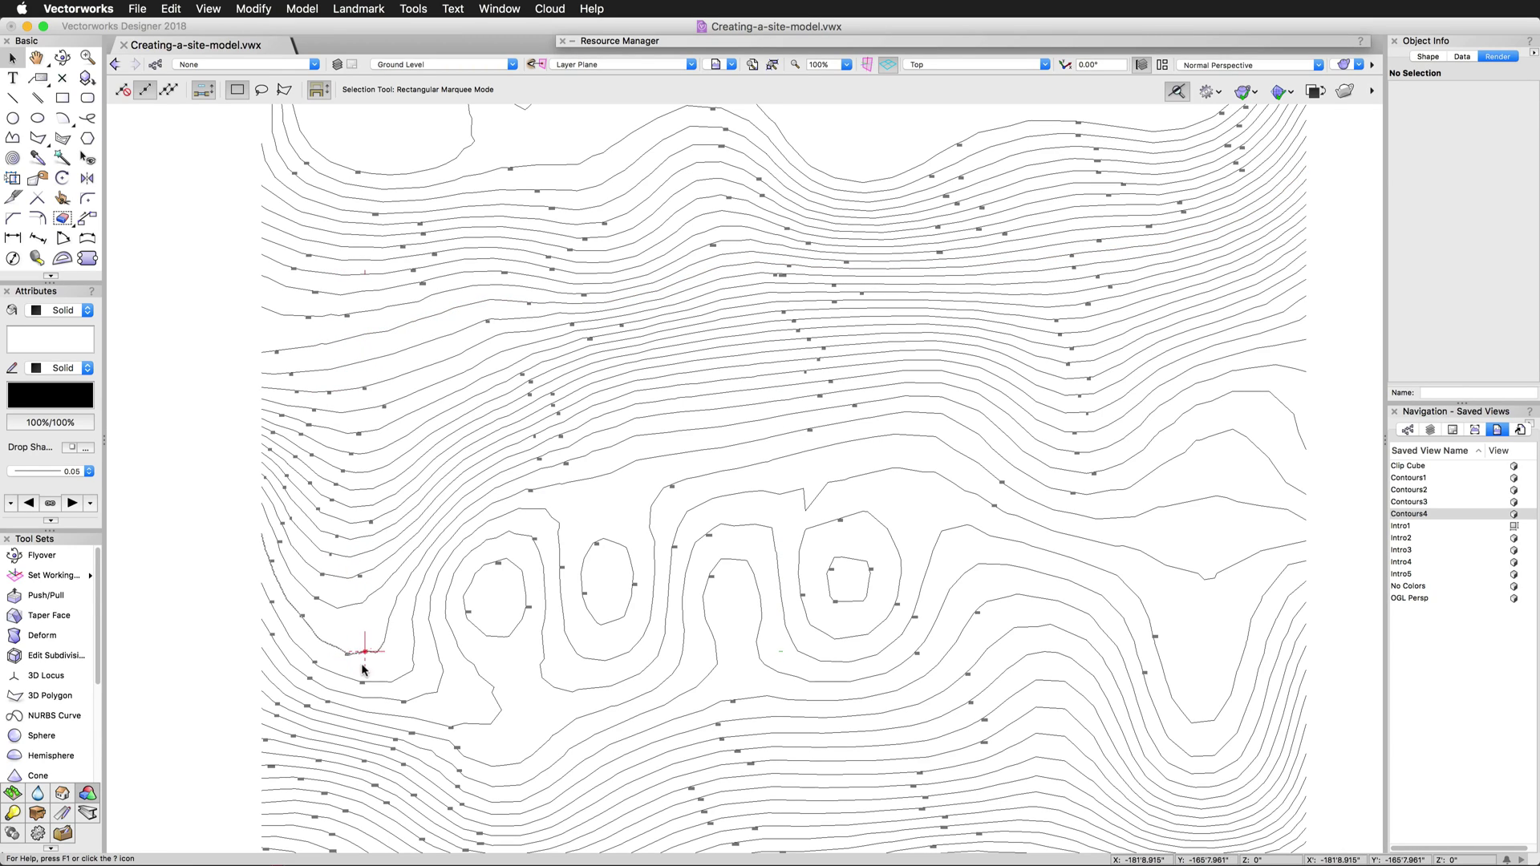
left_click(288, 350)
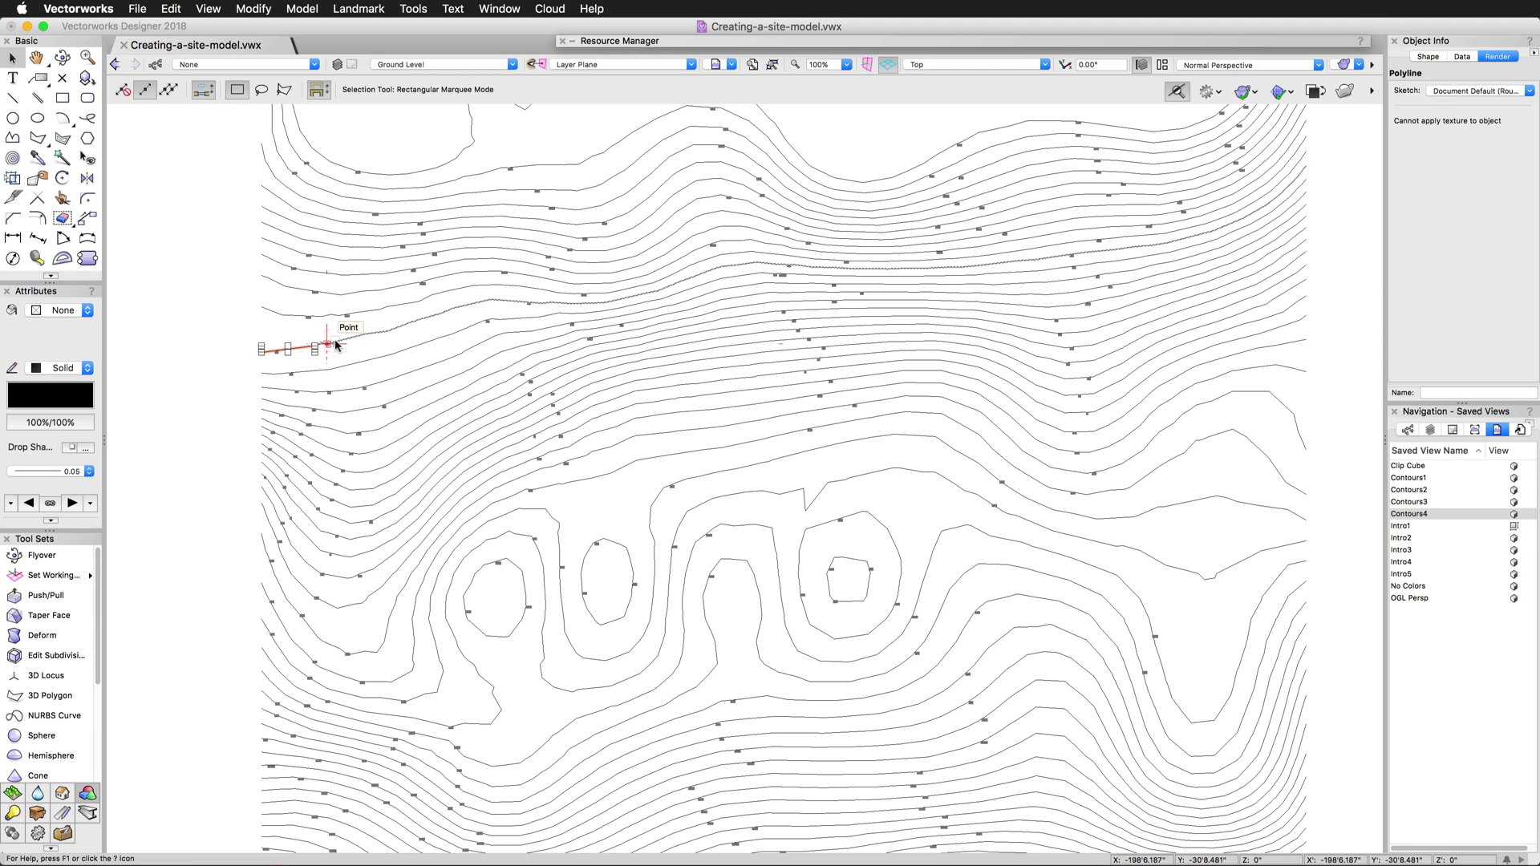
left_click(336, 344, "shift")
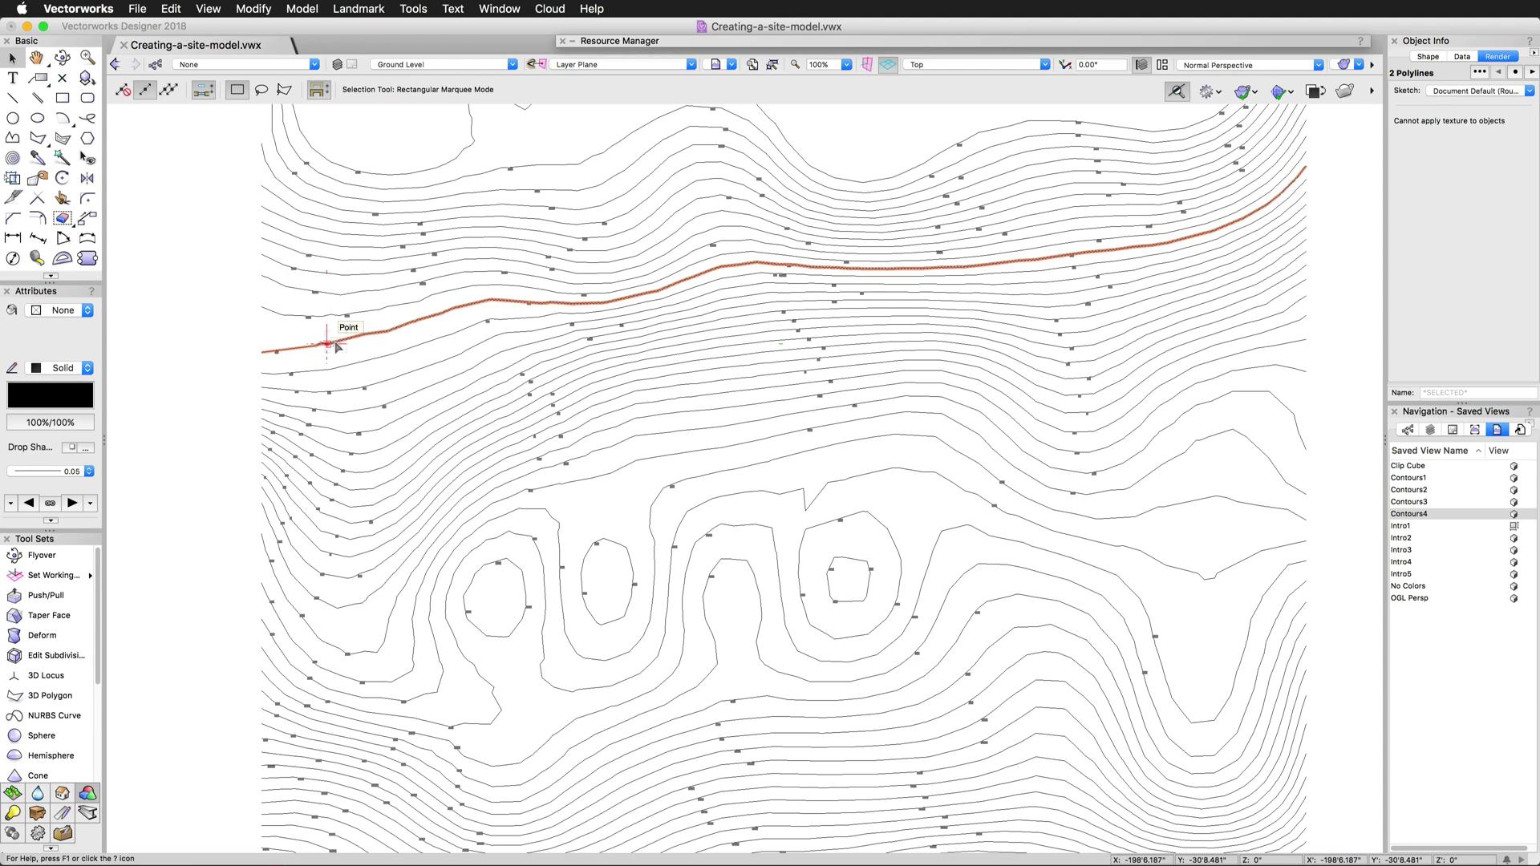
left_click(253, 8)
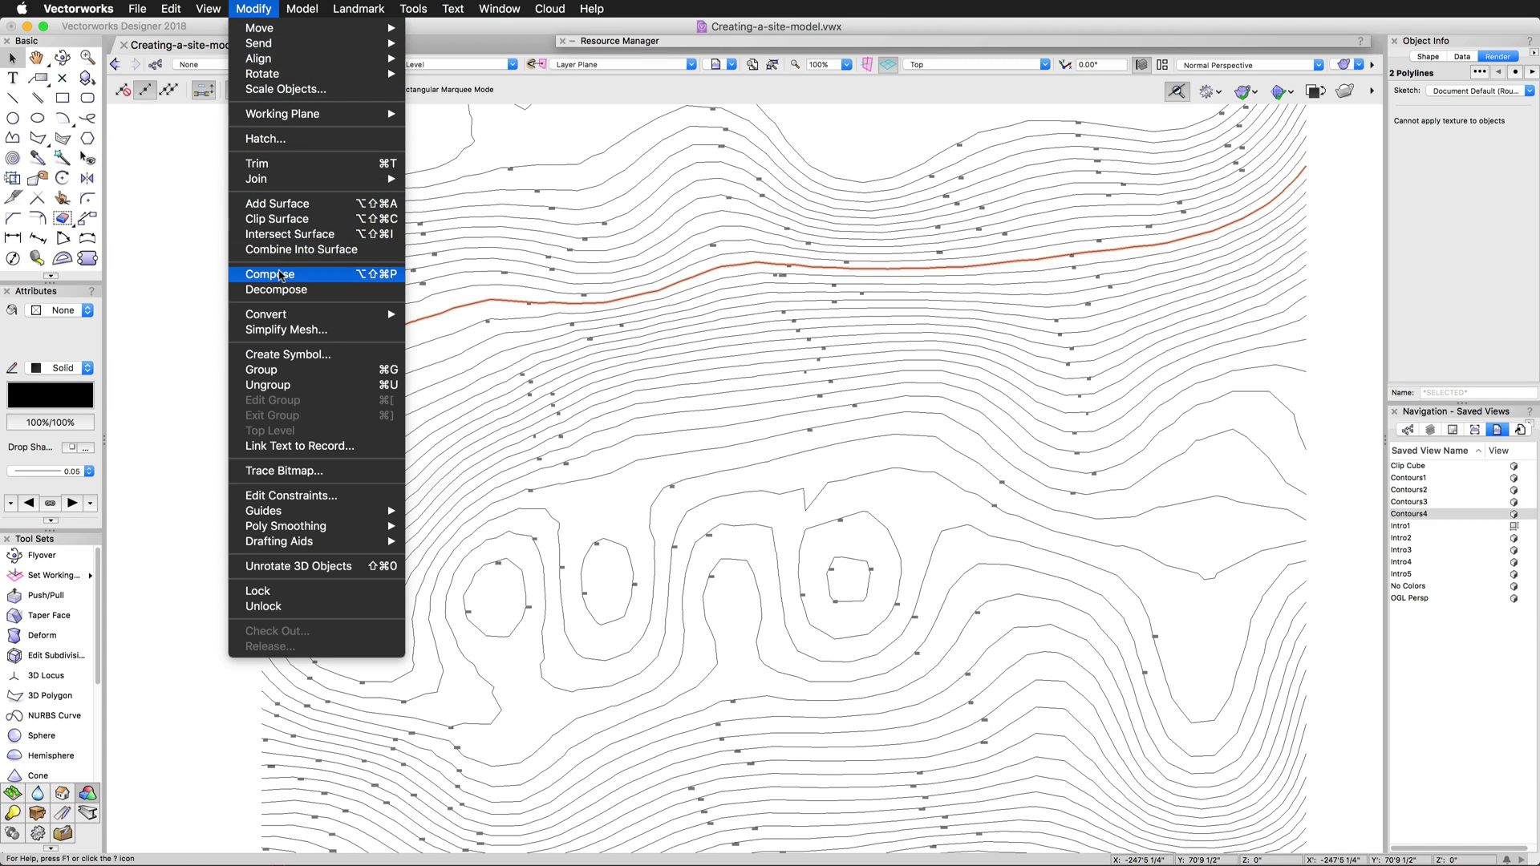
left_click(280, 275)
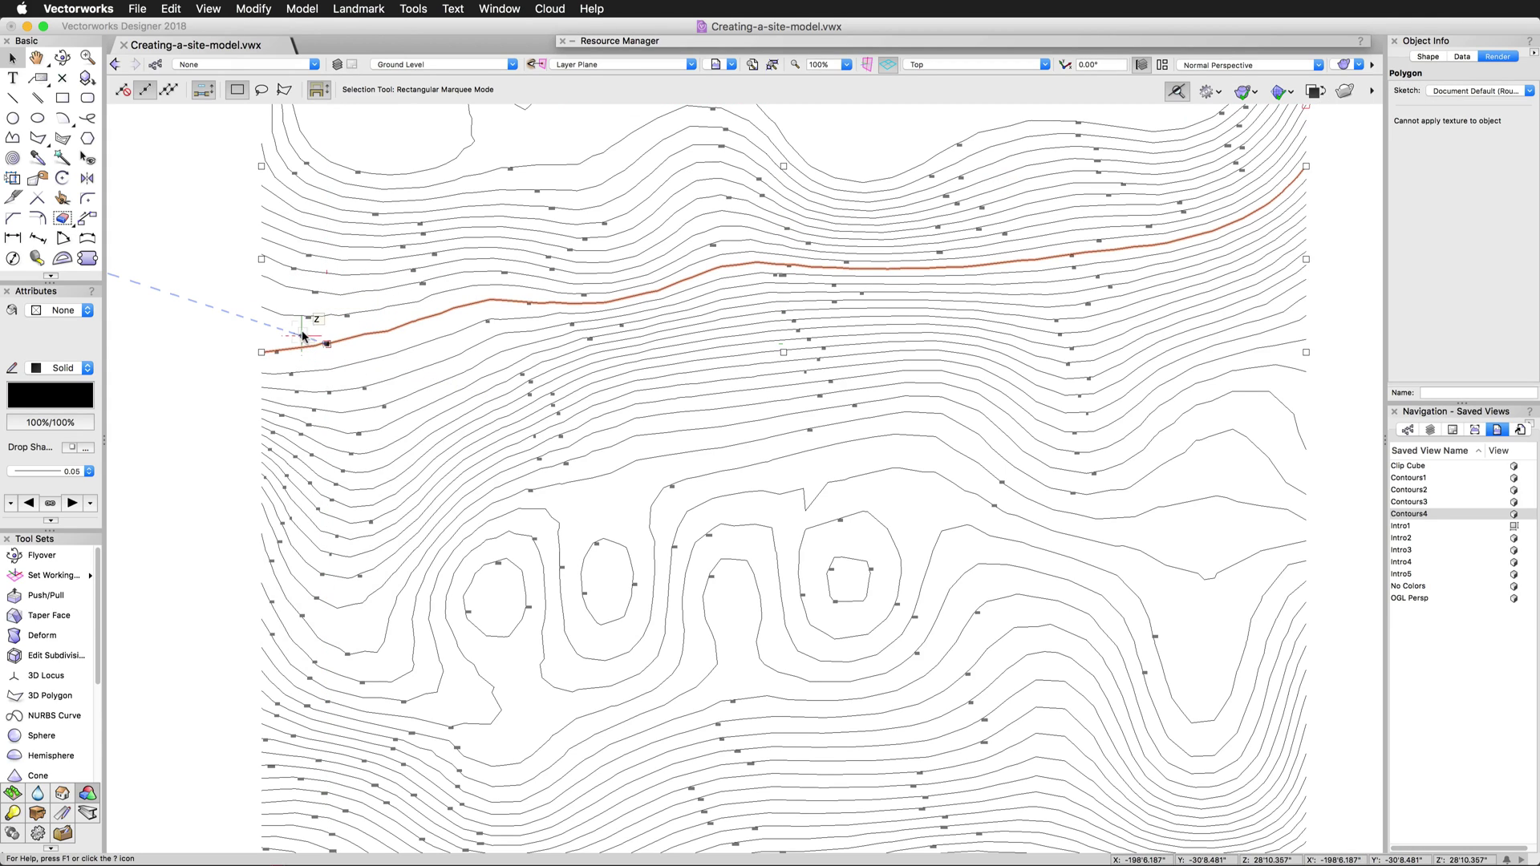
key("super+z")
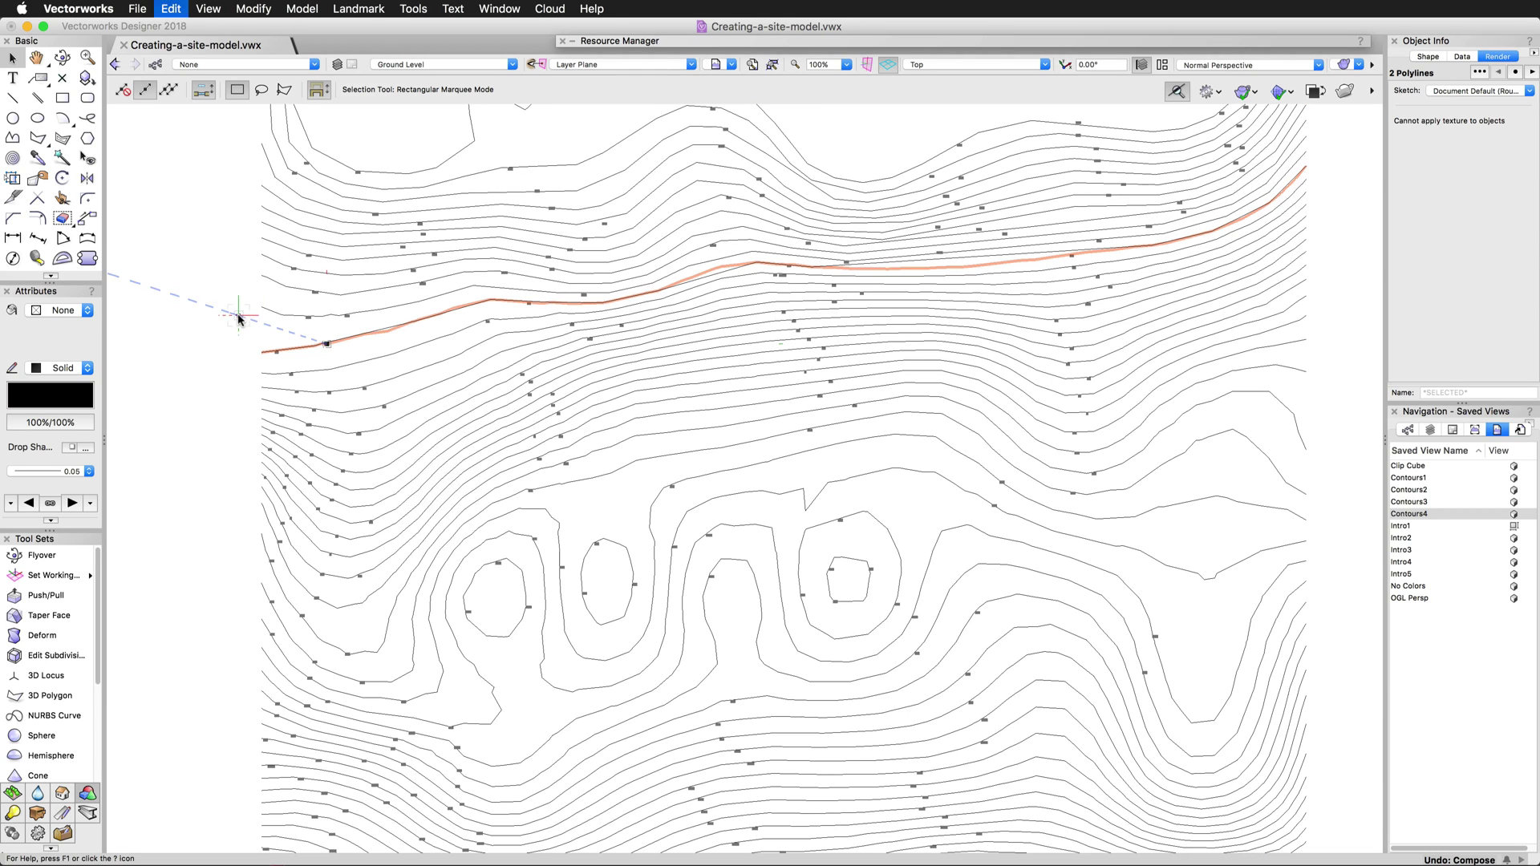
left_click(254, 9)
left_click(298, 209)
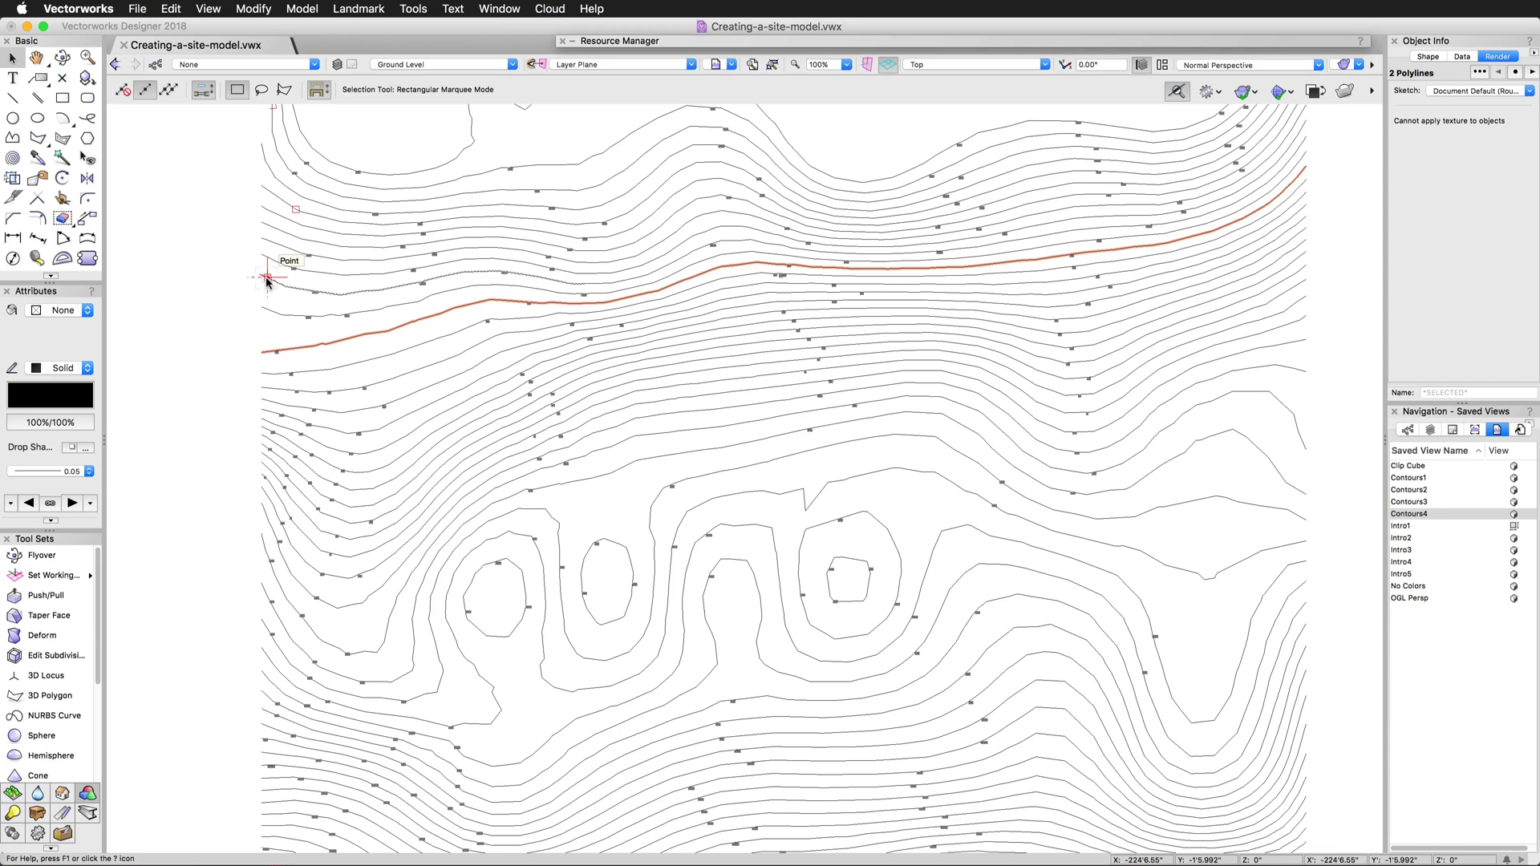
Compose all contours into continuous objects, deselect, fit the drawing and marquee-select an area.
key("super+a")
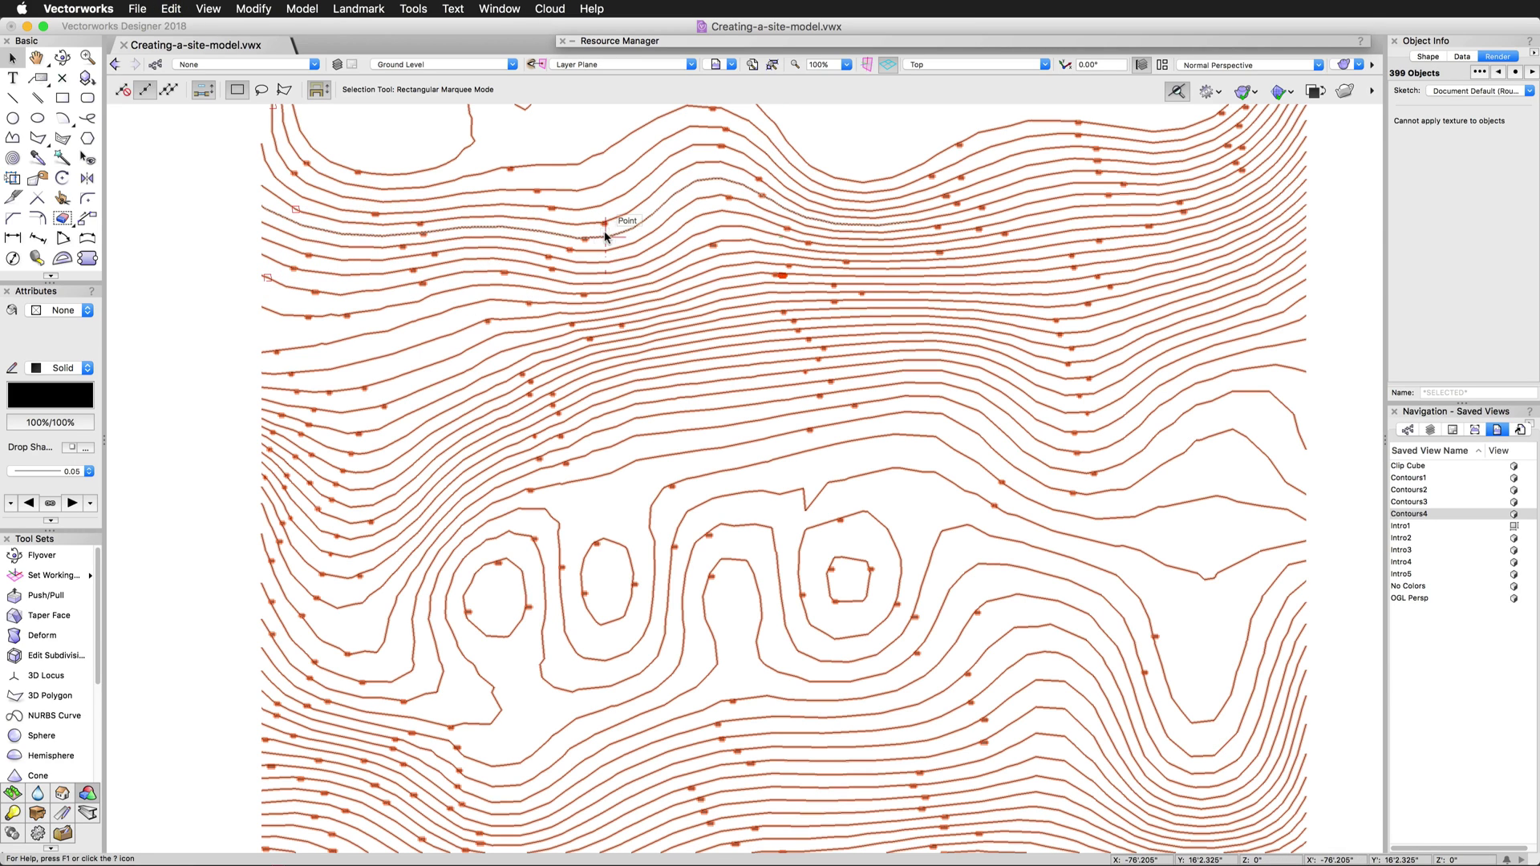
left_click(249, 10)
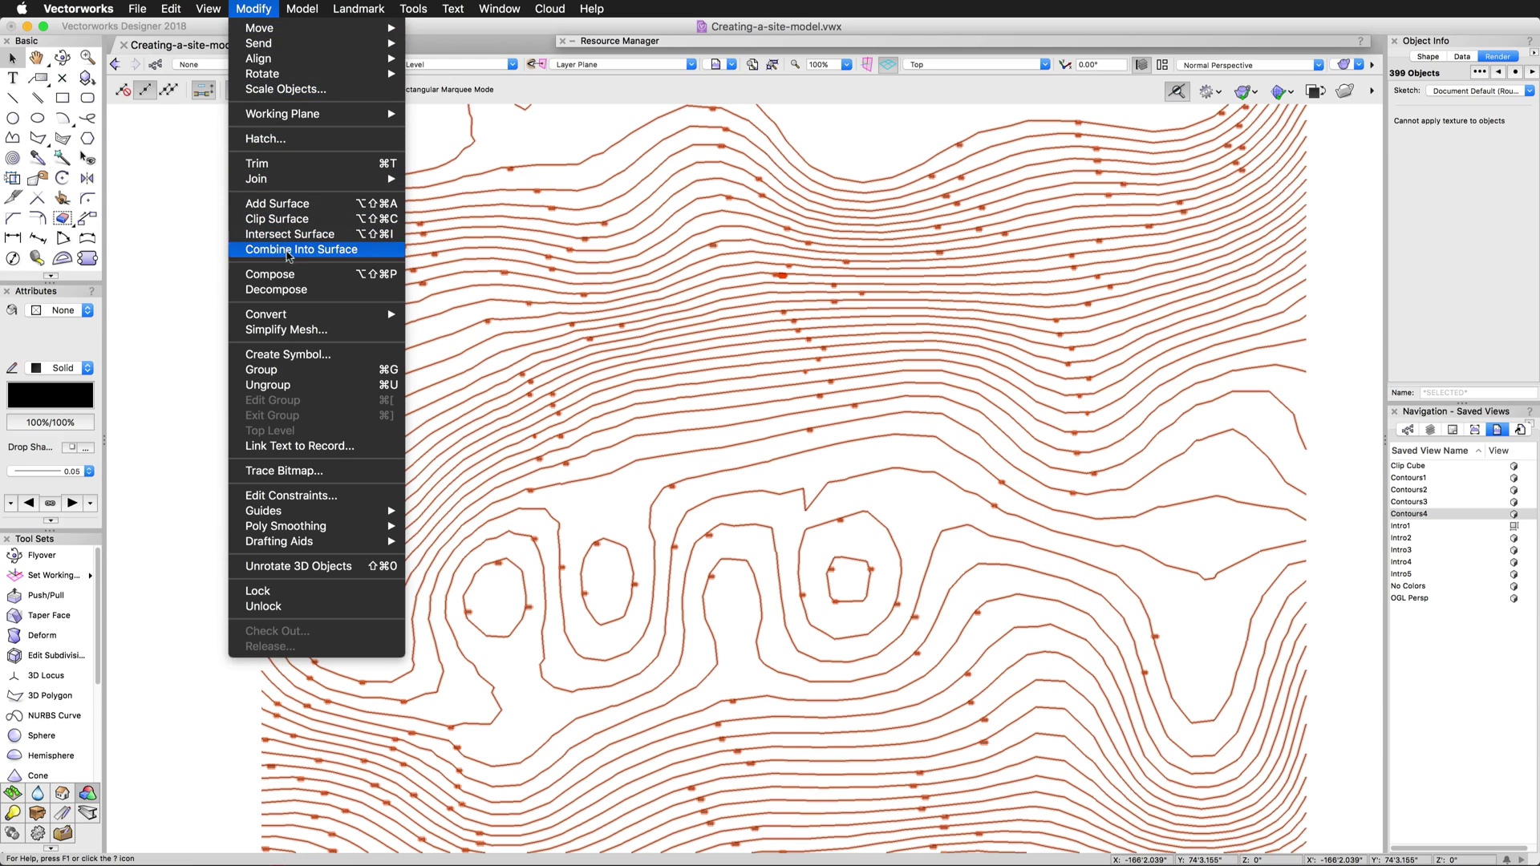
left_click(292, 274)
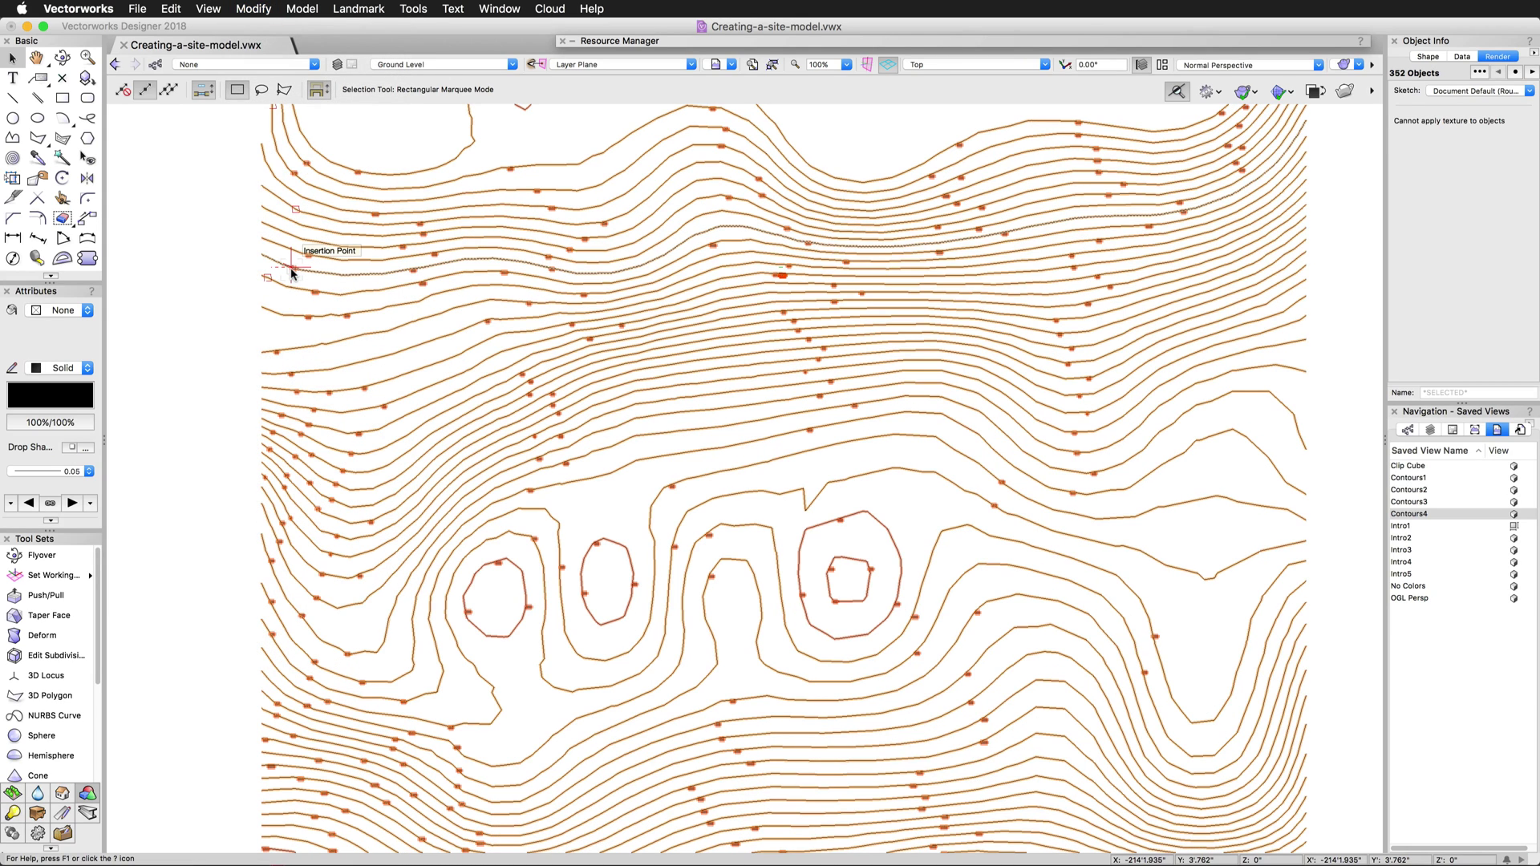
left_click(165, 243)
key("super+6")
mouse_move(315, 329)
left_mouse_down()
mouse_move(560, 399)
mouse_move(1272, 543)
mouse_move(1301, 754)
mouse_move(1275, 128)
mouse_move(1288, 818)
left_mouse_up()
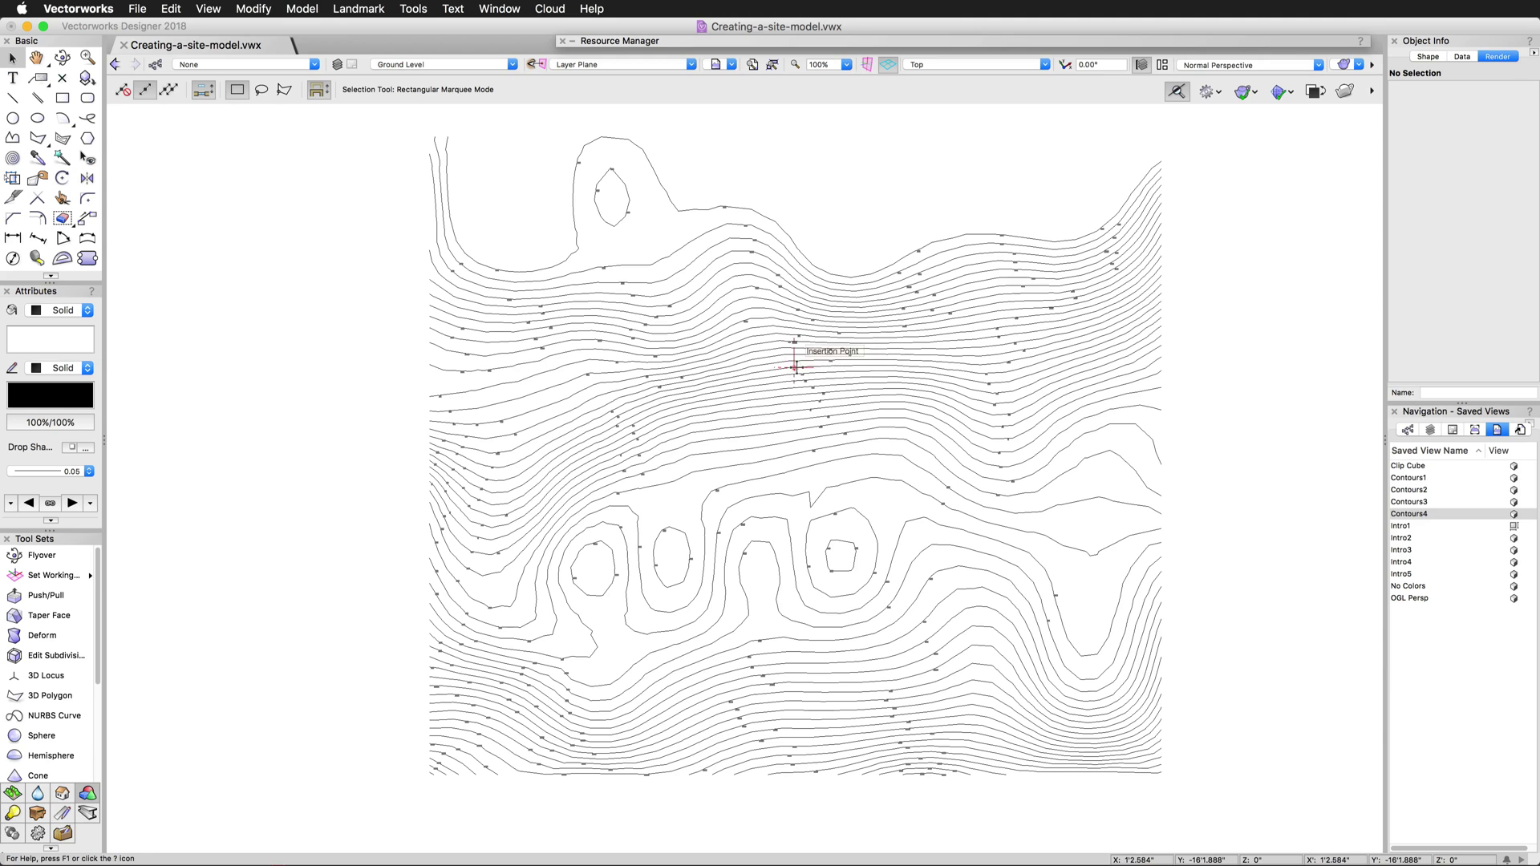
Zoom in on the 13'4" elevation label and select its contour line.
scroll(522, 330, "up", 10)
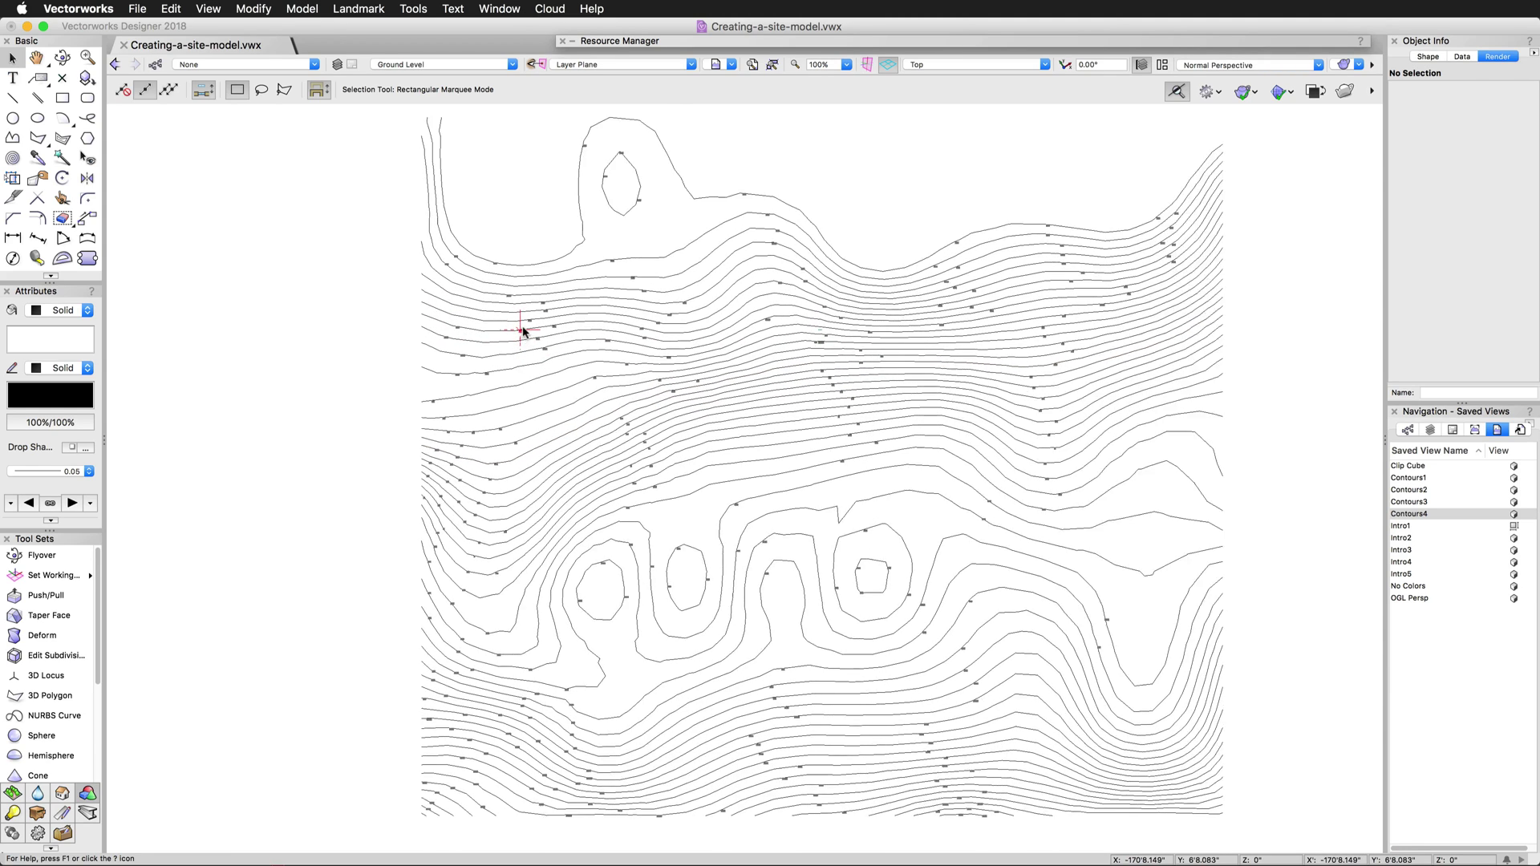
scroll(522, 307, "up", 5)
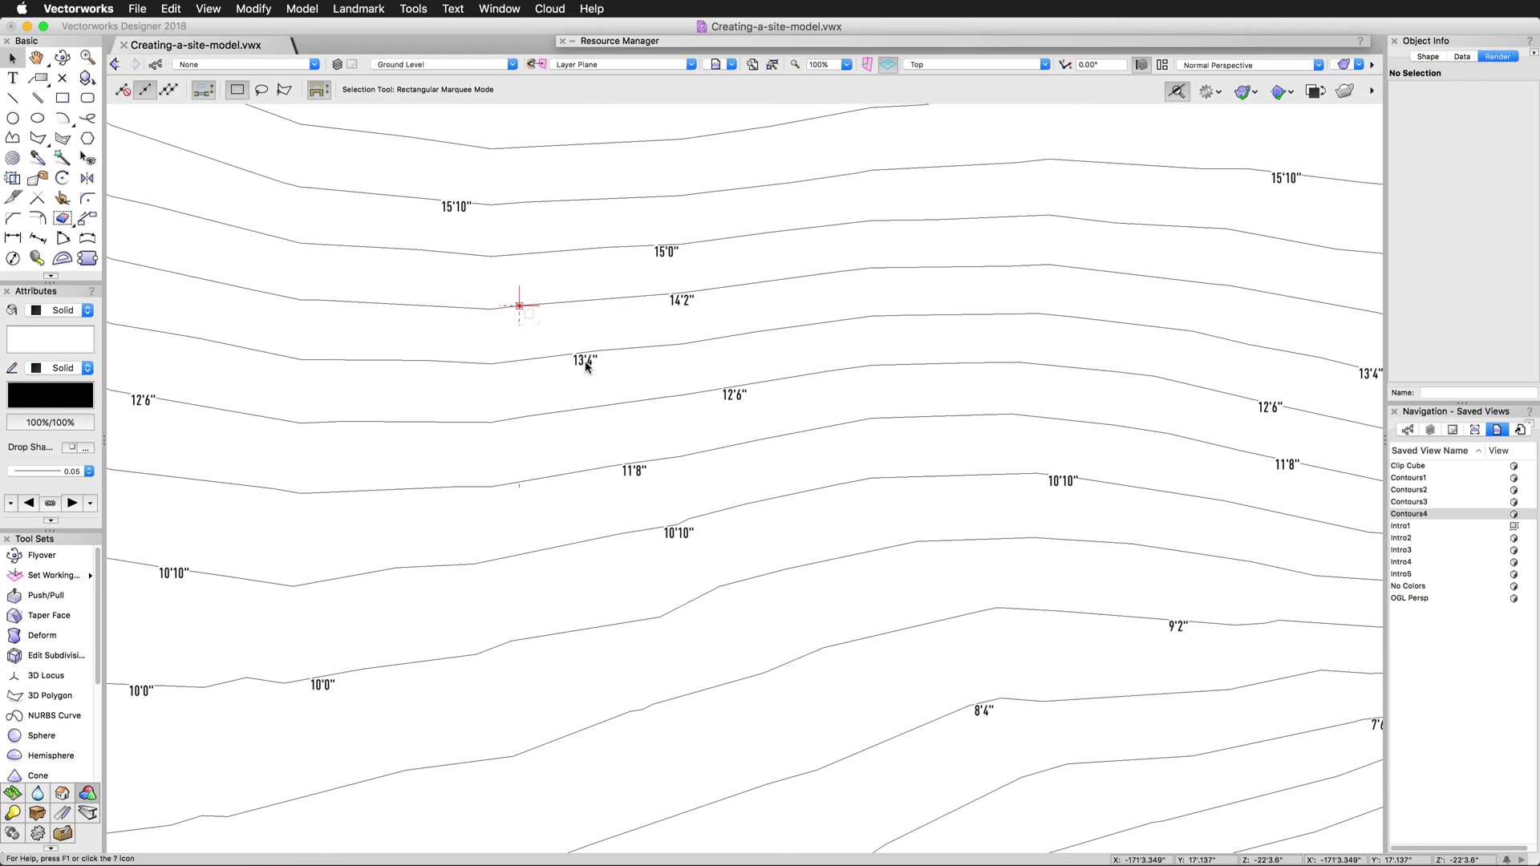
scroll(590, 367, "up", 3)
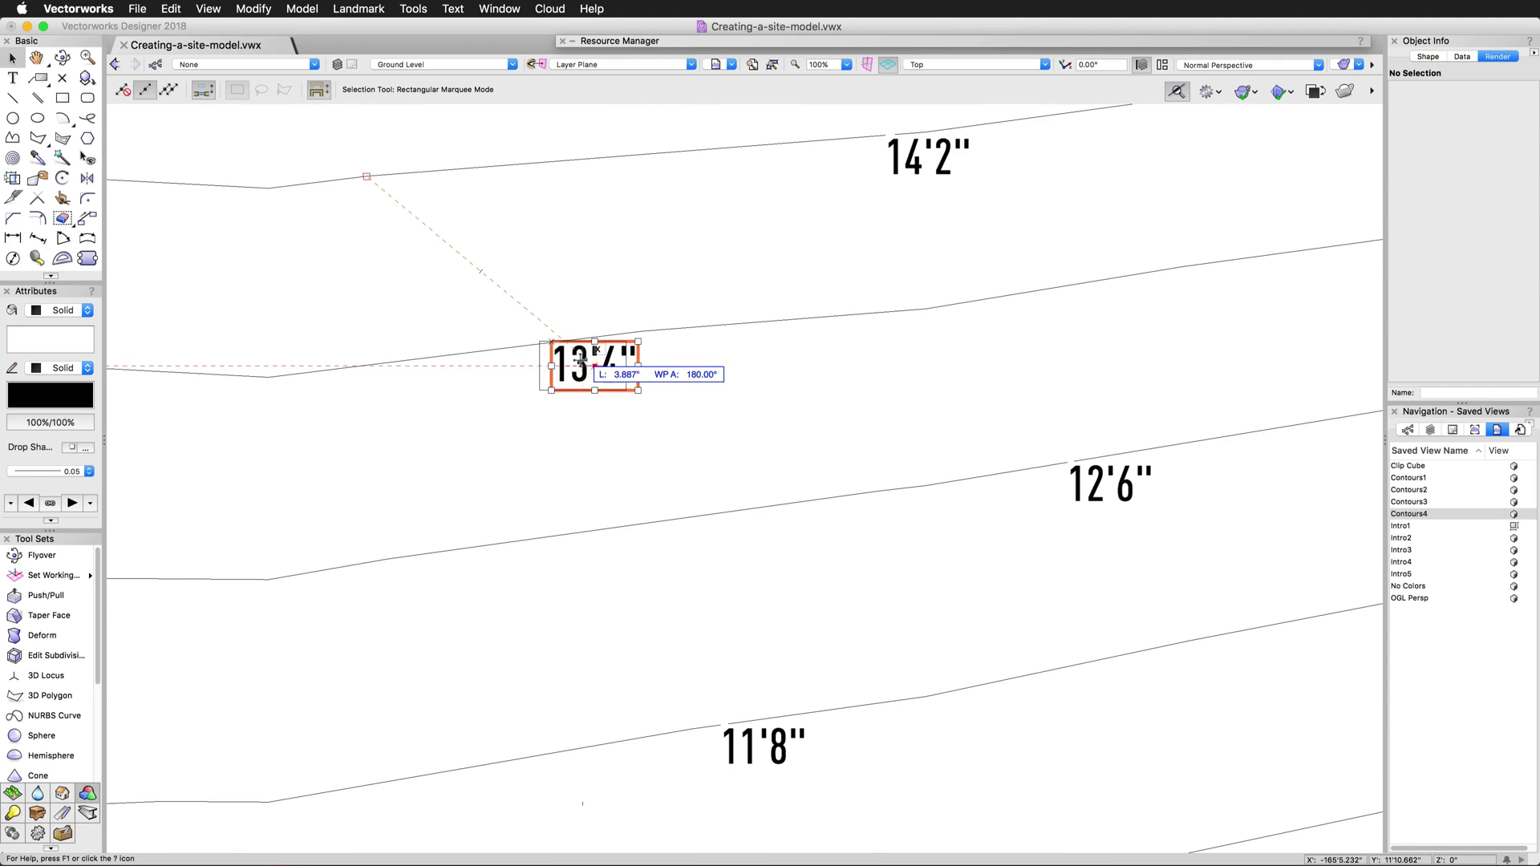
left_click(577, 345)
left_click(541, 397)
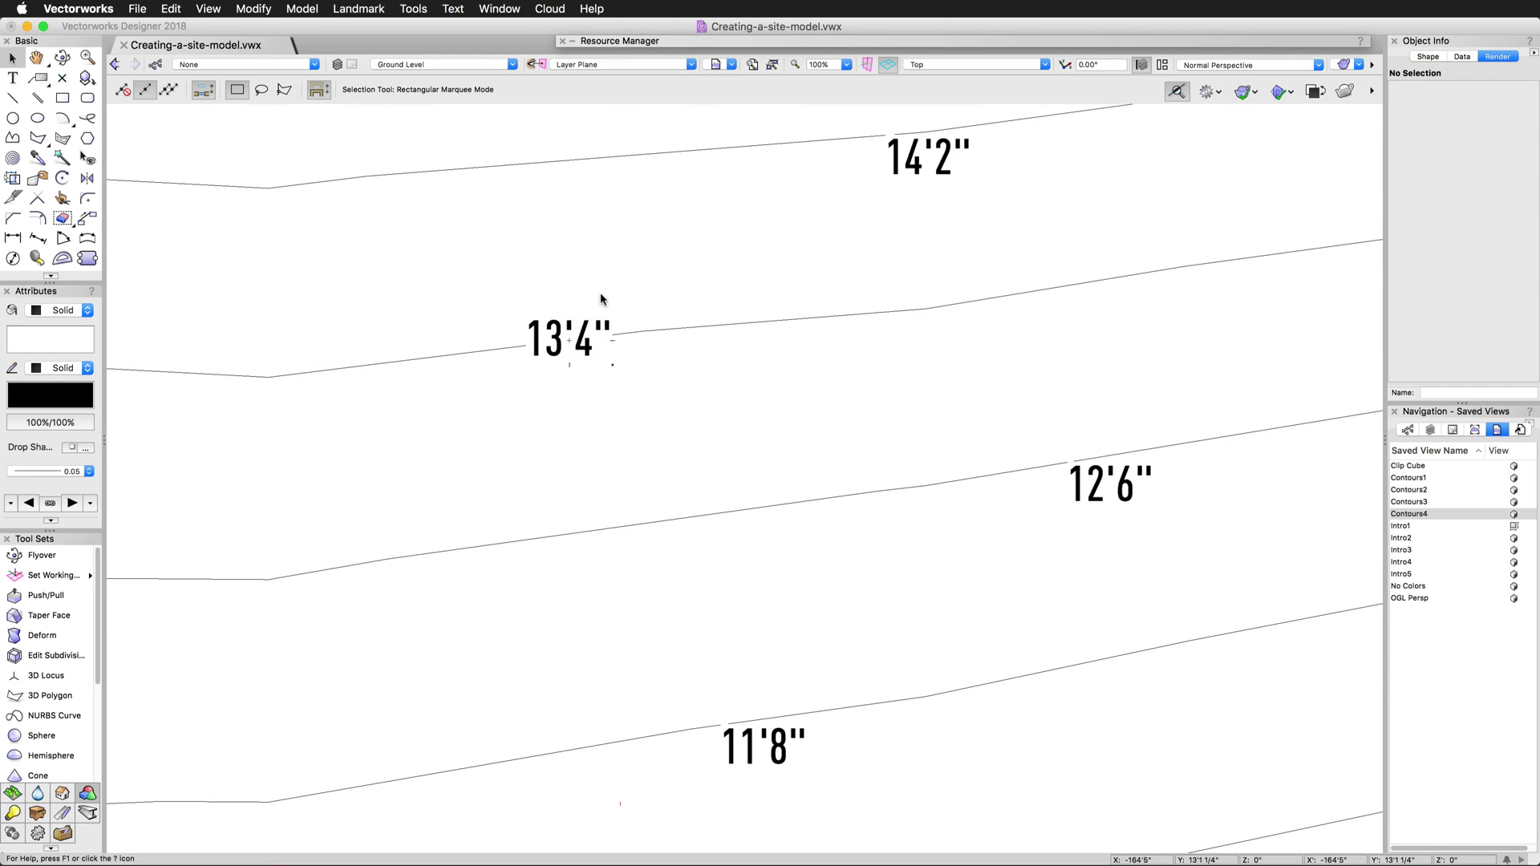
left_click(517, 347)
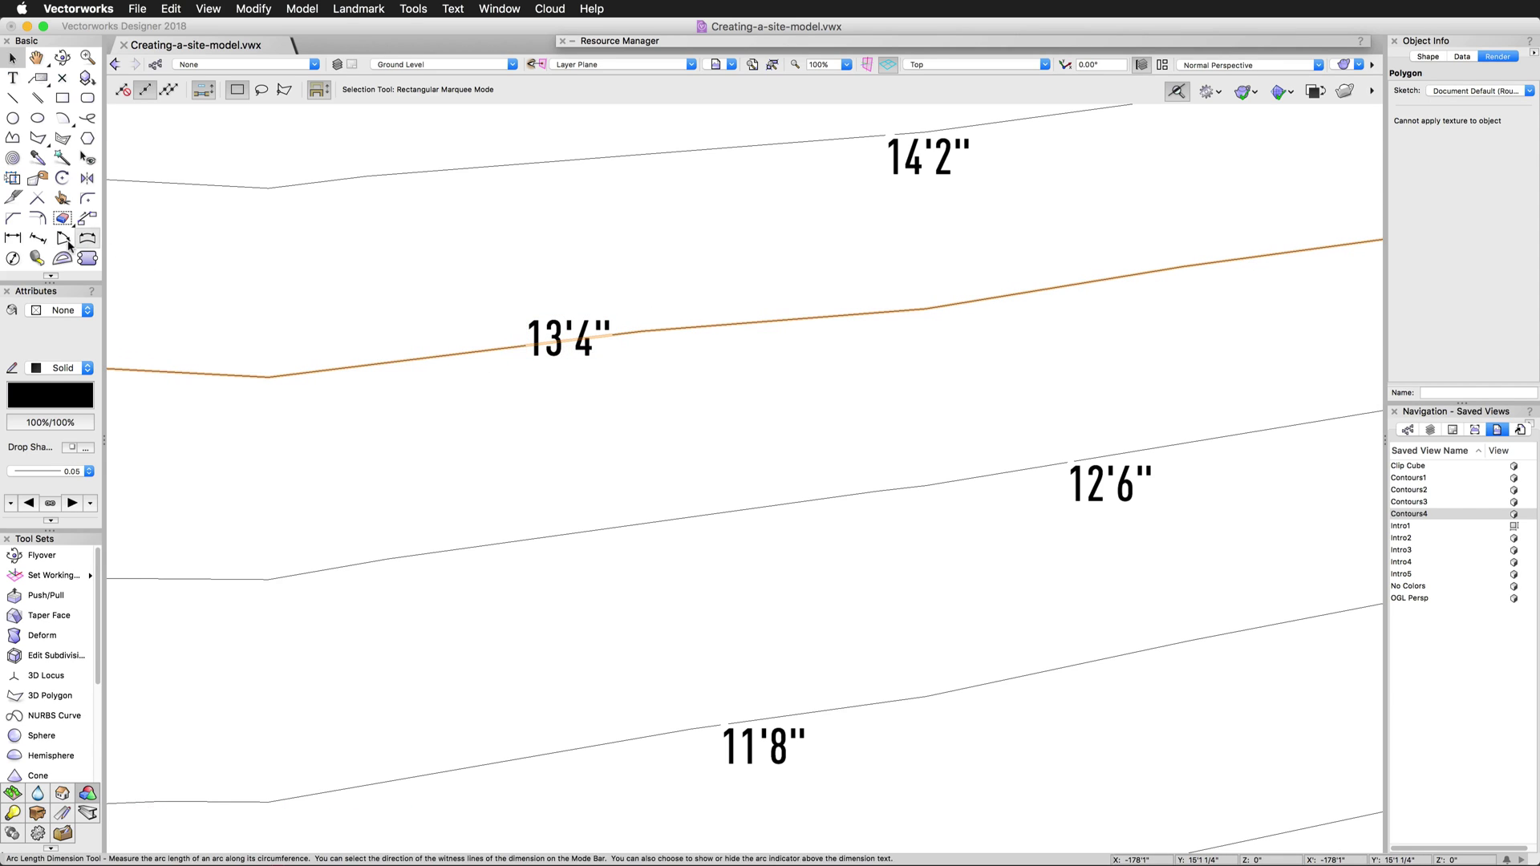
Split the 13'4" contour right of its label and pull the left piece's end back before the label.
left_click(13, 197)
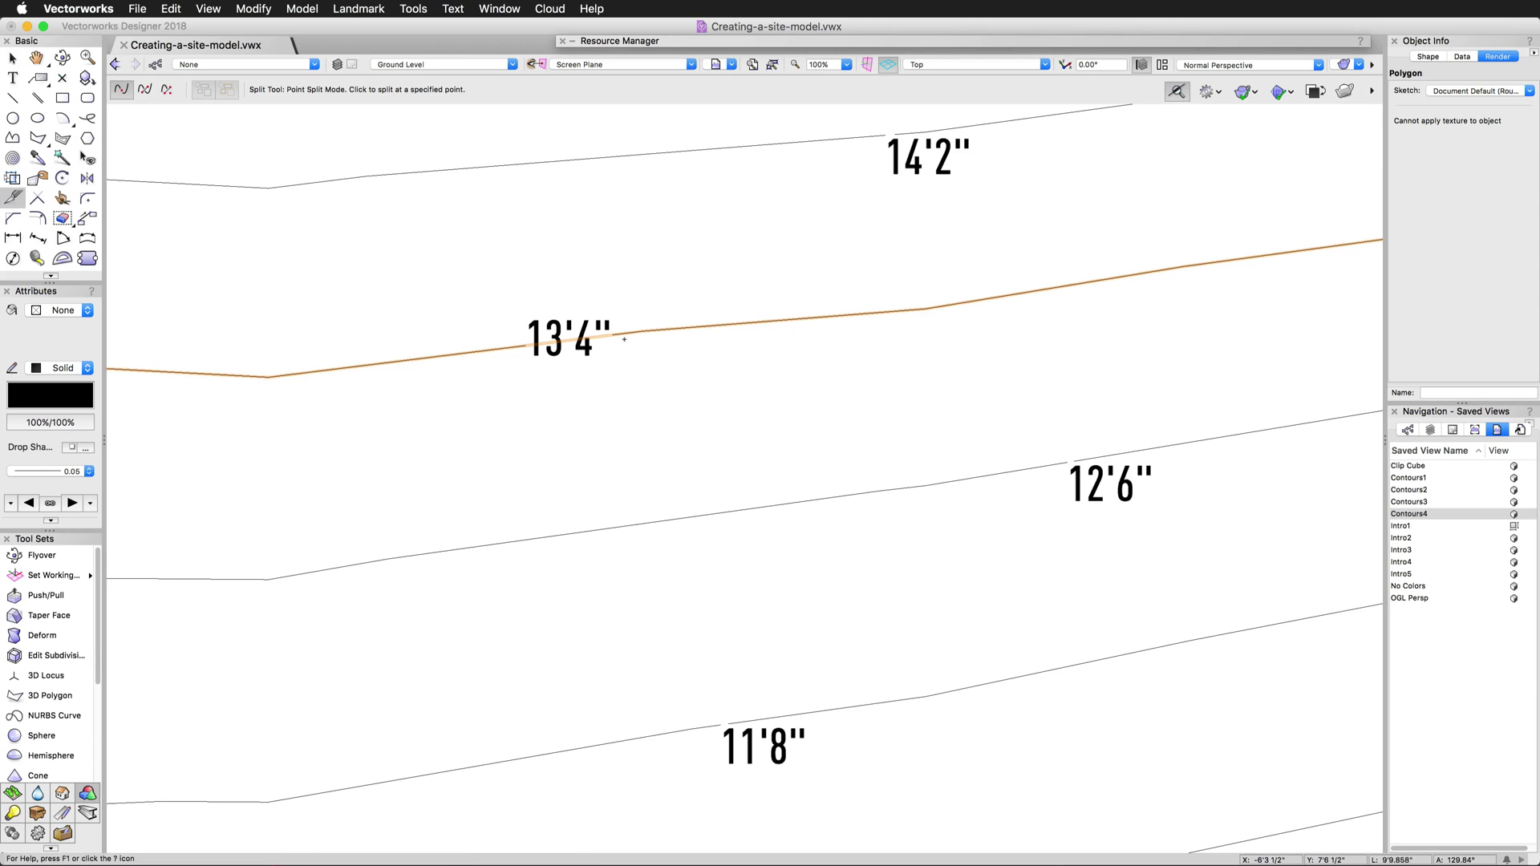
left_click(663, 330)
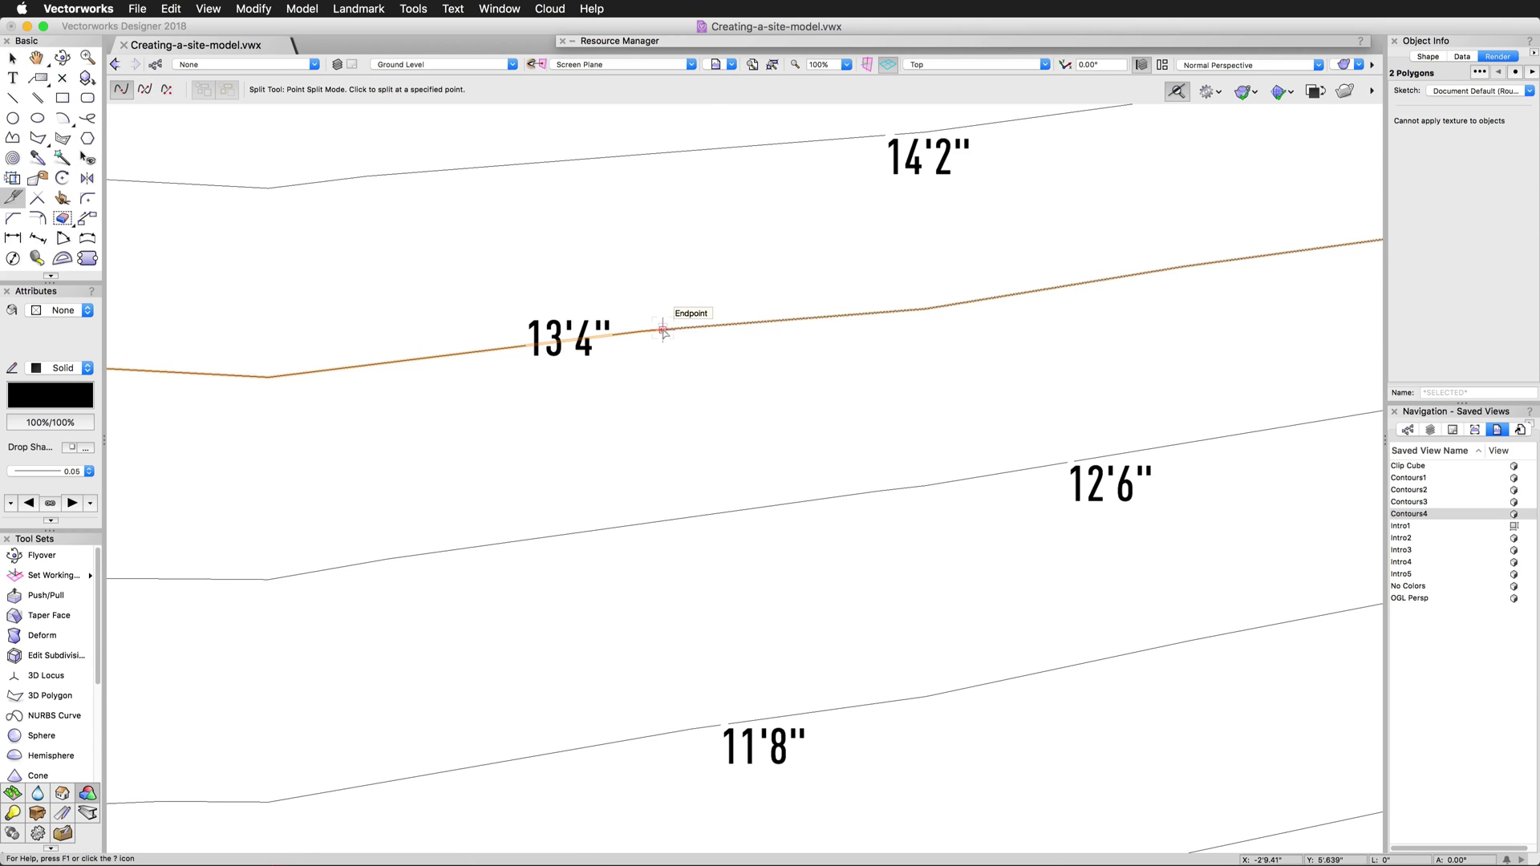
left_click(12, 58)
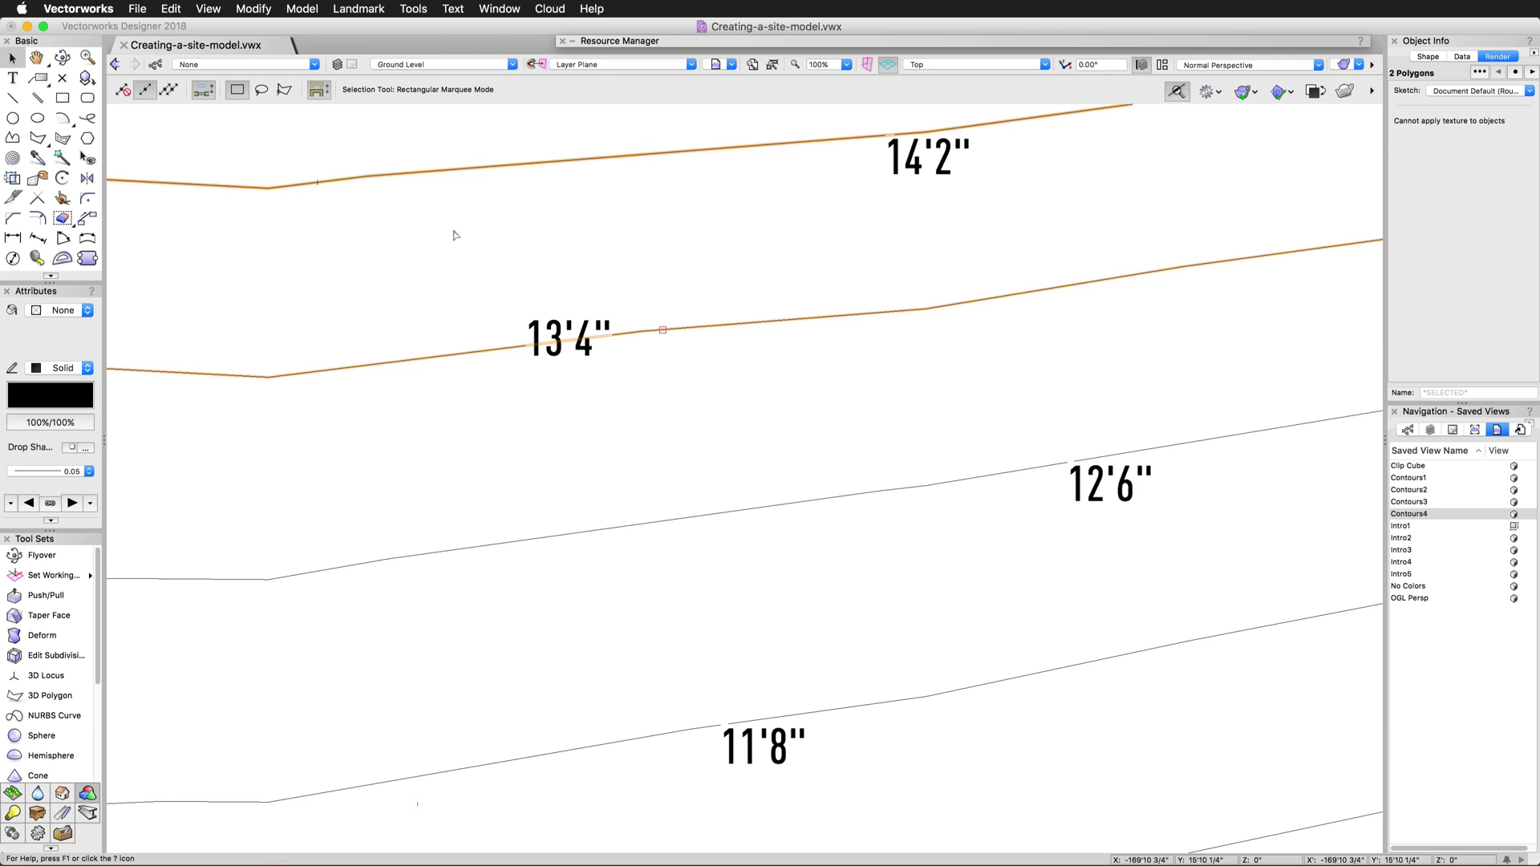
left_click(656, 331)
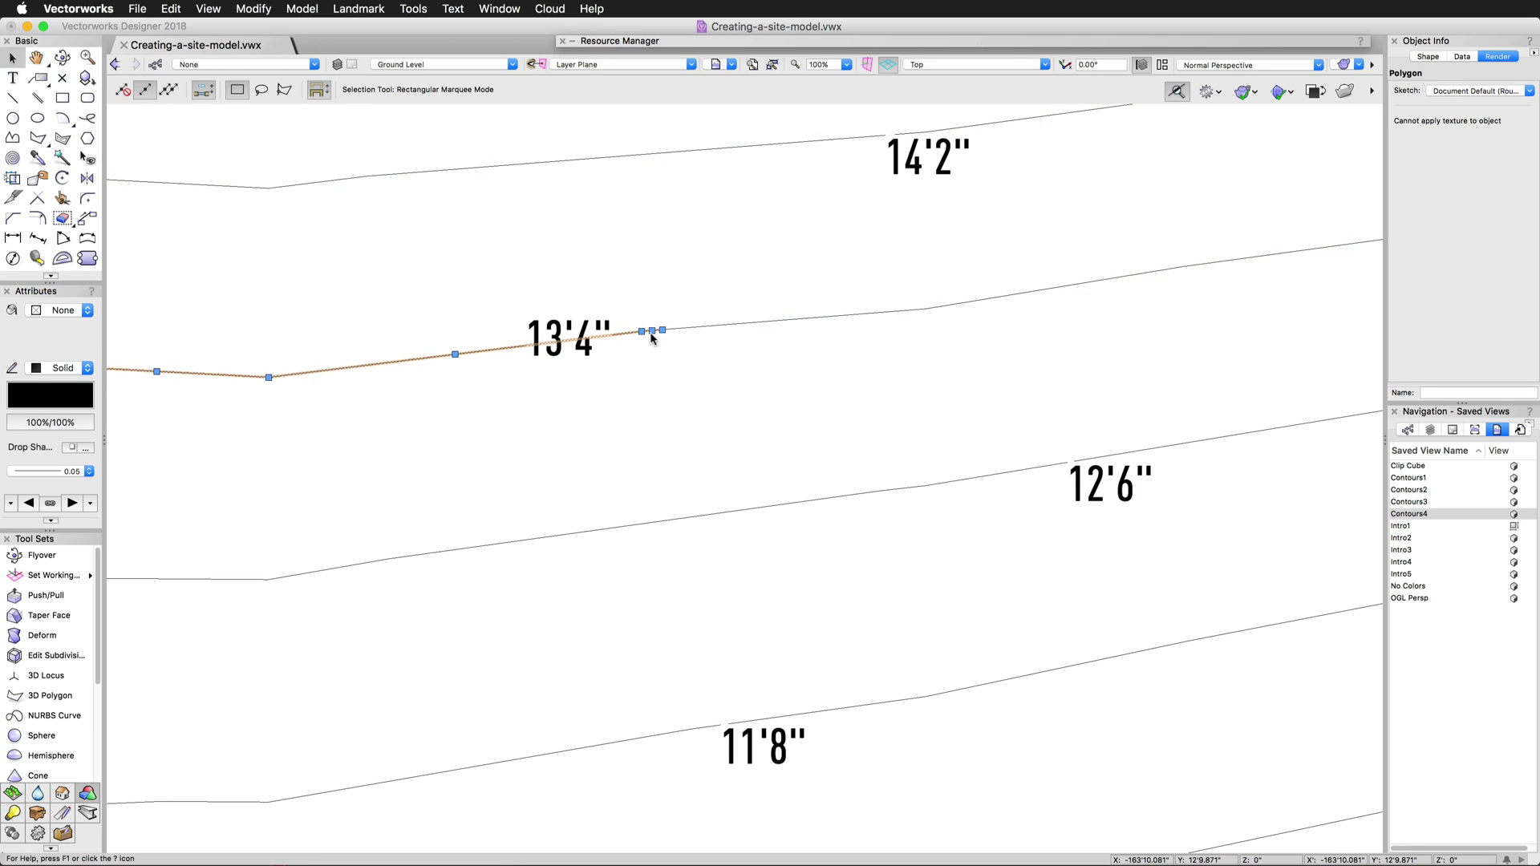
double_click(661, 329)
left_click_drag(651, 330, 501, 349)
left_click_drag(662, 331, 529, 346)
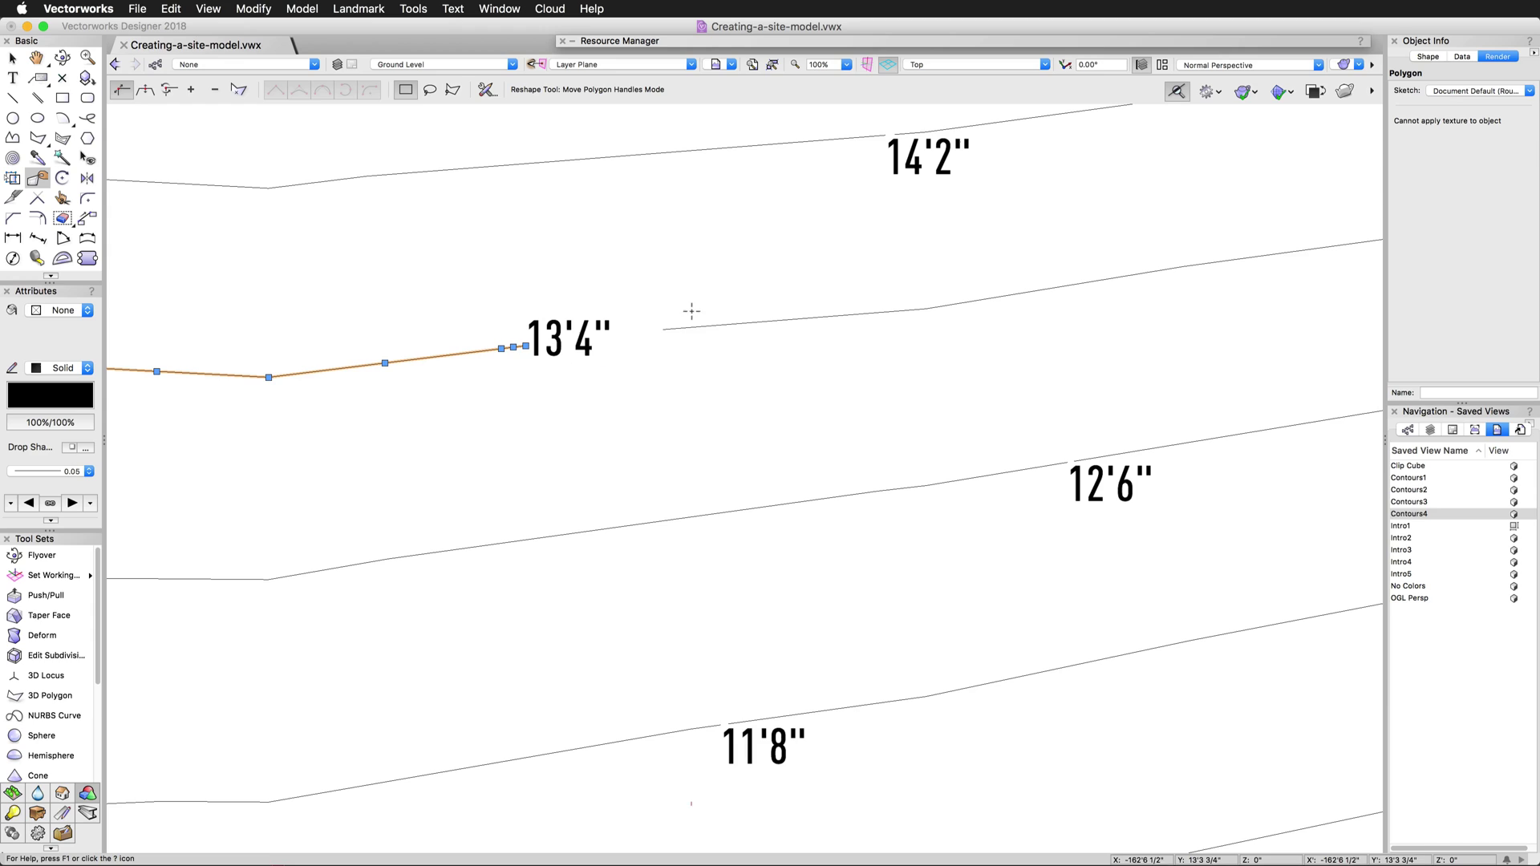
Move the right piece's start to the label's right edge, then select both pieces.
left_click(674, 329)
left_click_drag(662, 331, 612, 340)
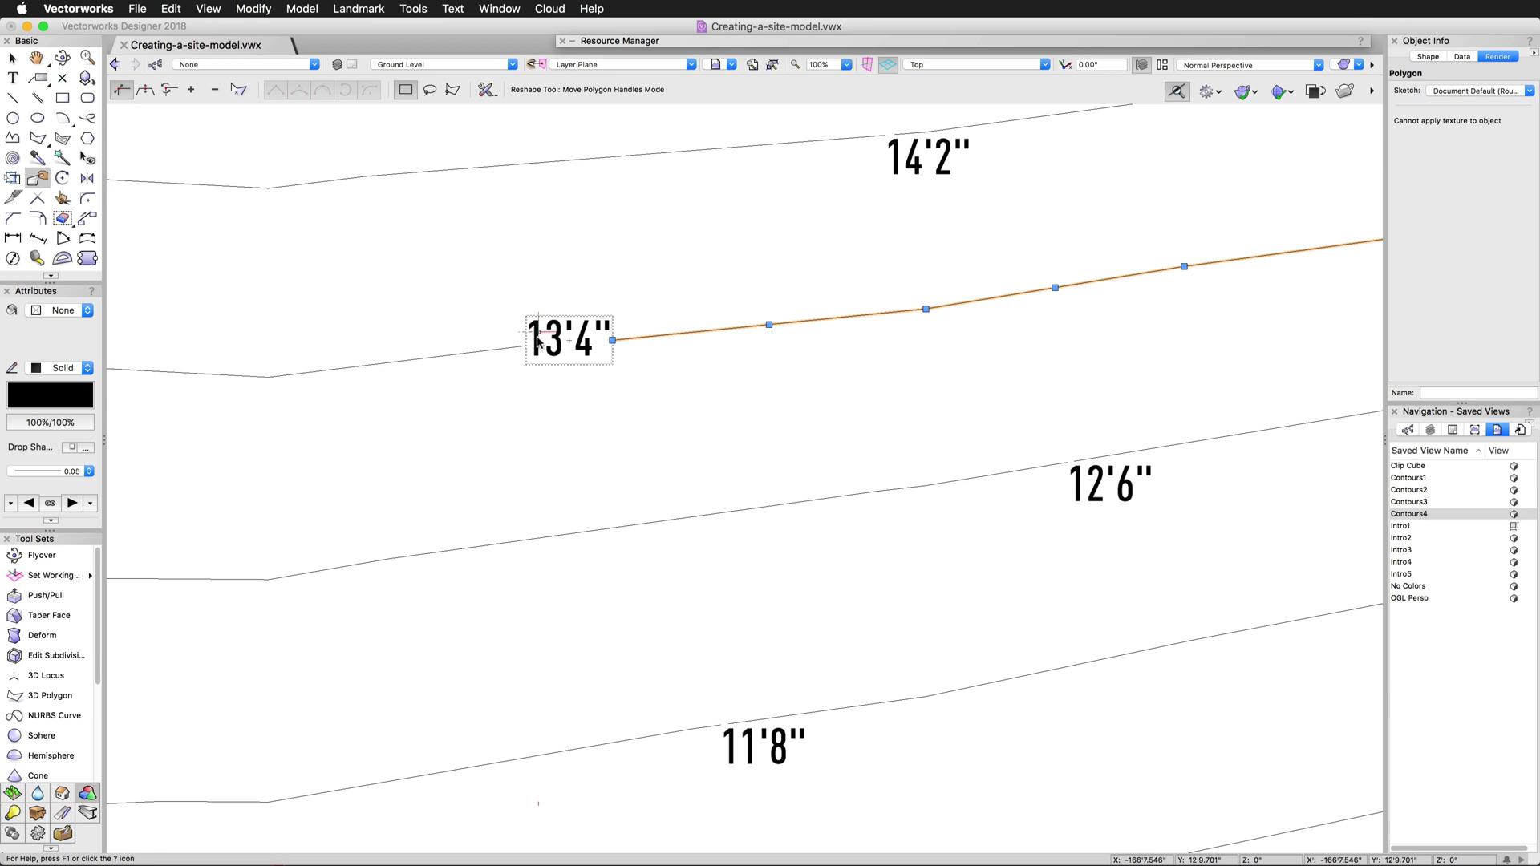
left_click(12, 58)
left_click(507, 346, "shift")
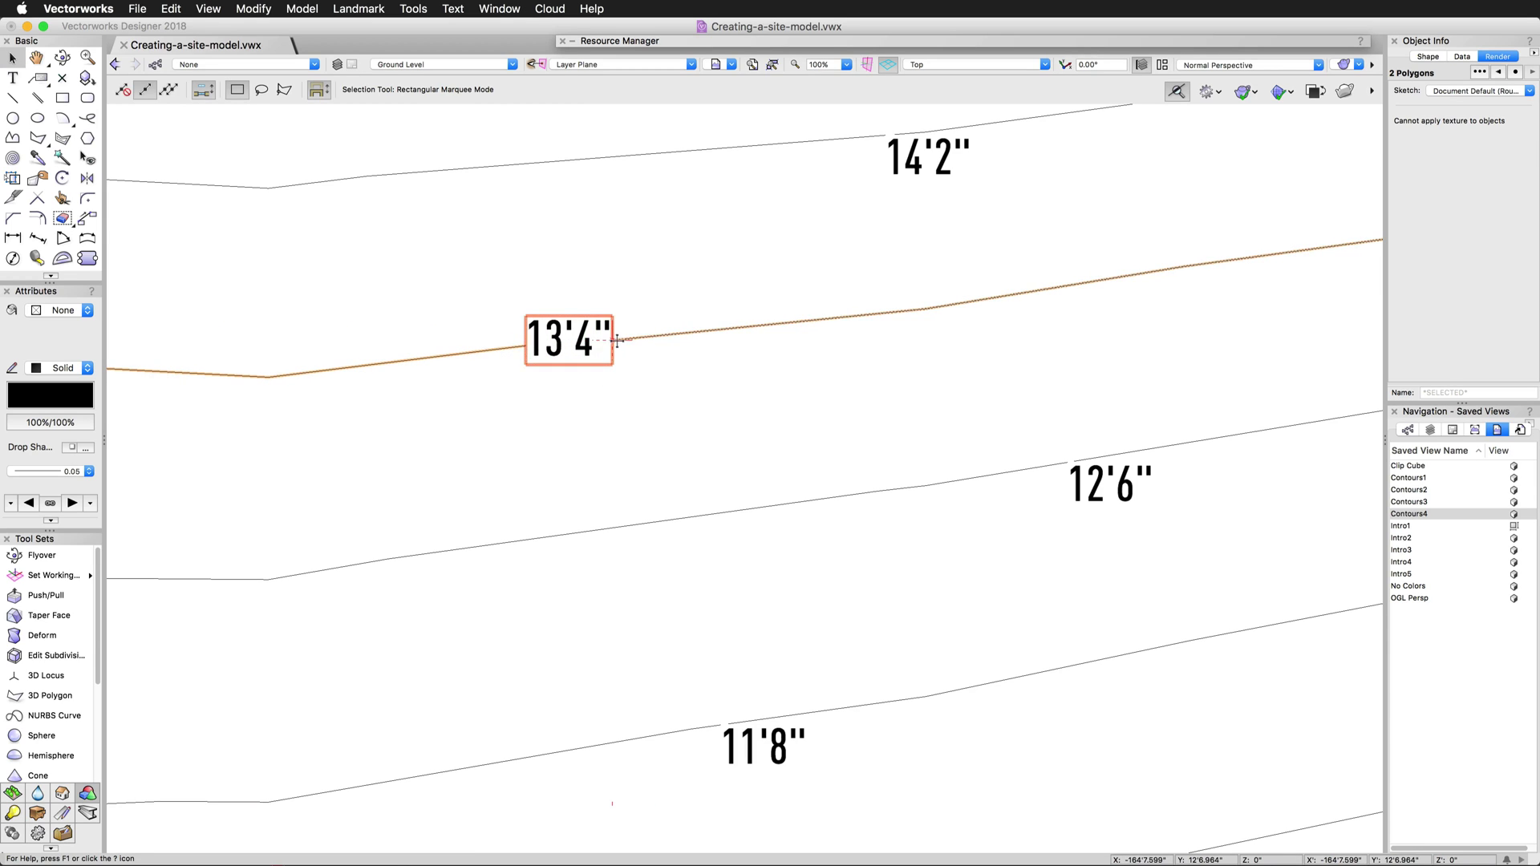
Reposition the 13'4" label just above its contour line.
left_click_drag(578, 342, 577, 271)
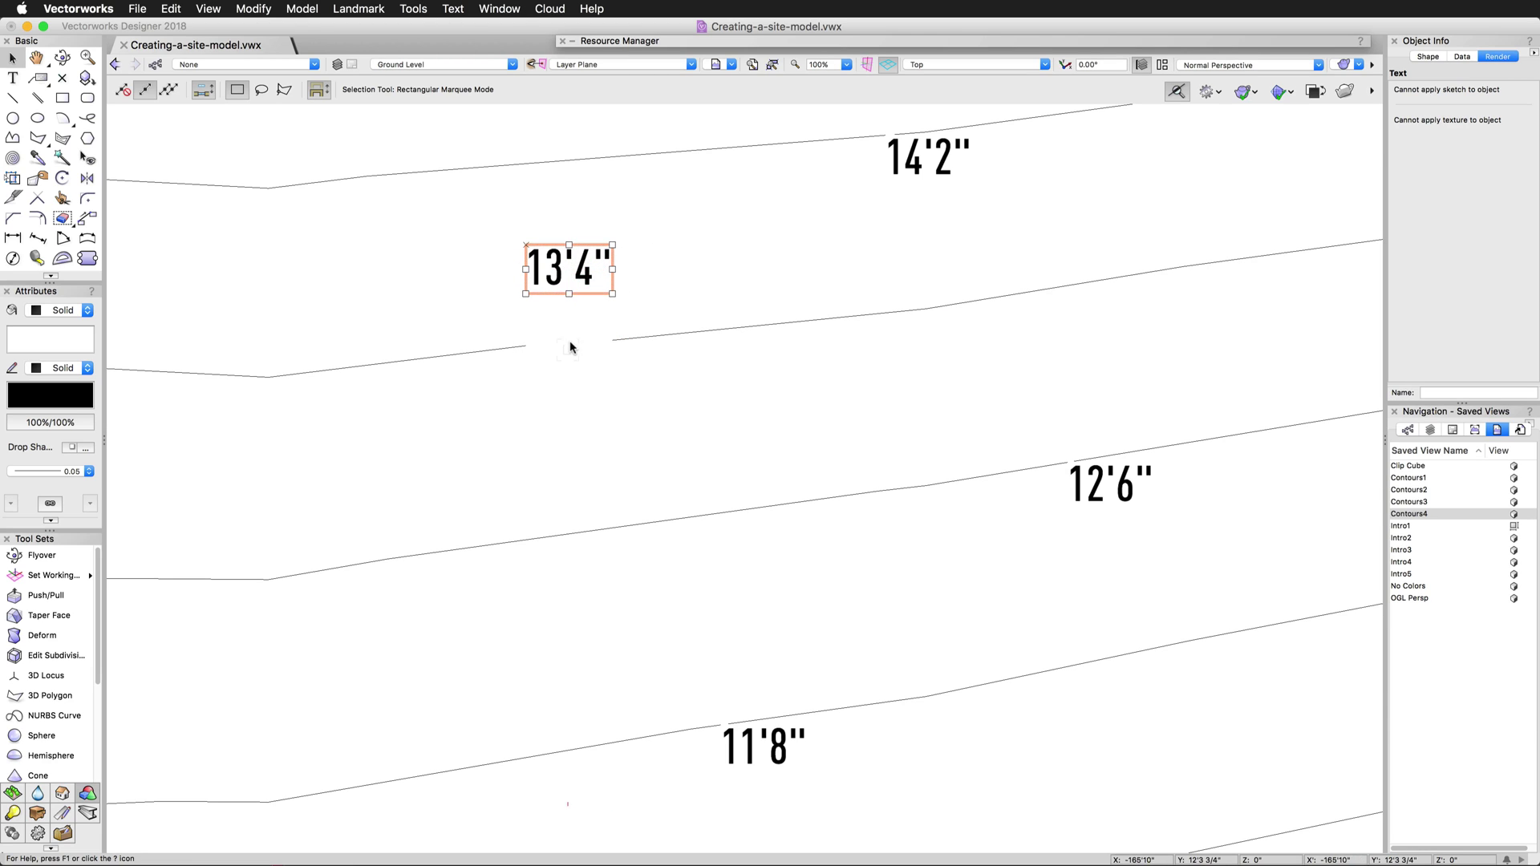
key("super+z")
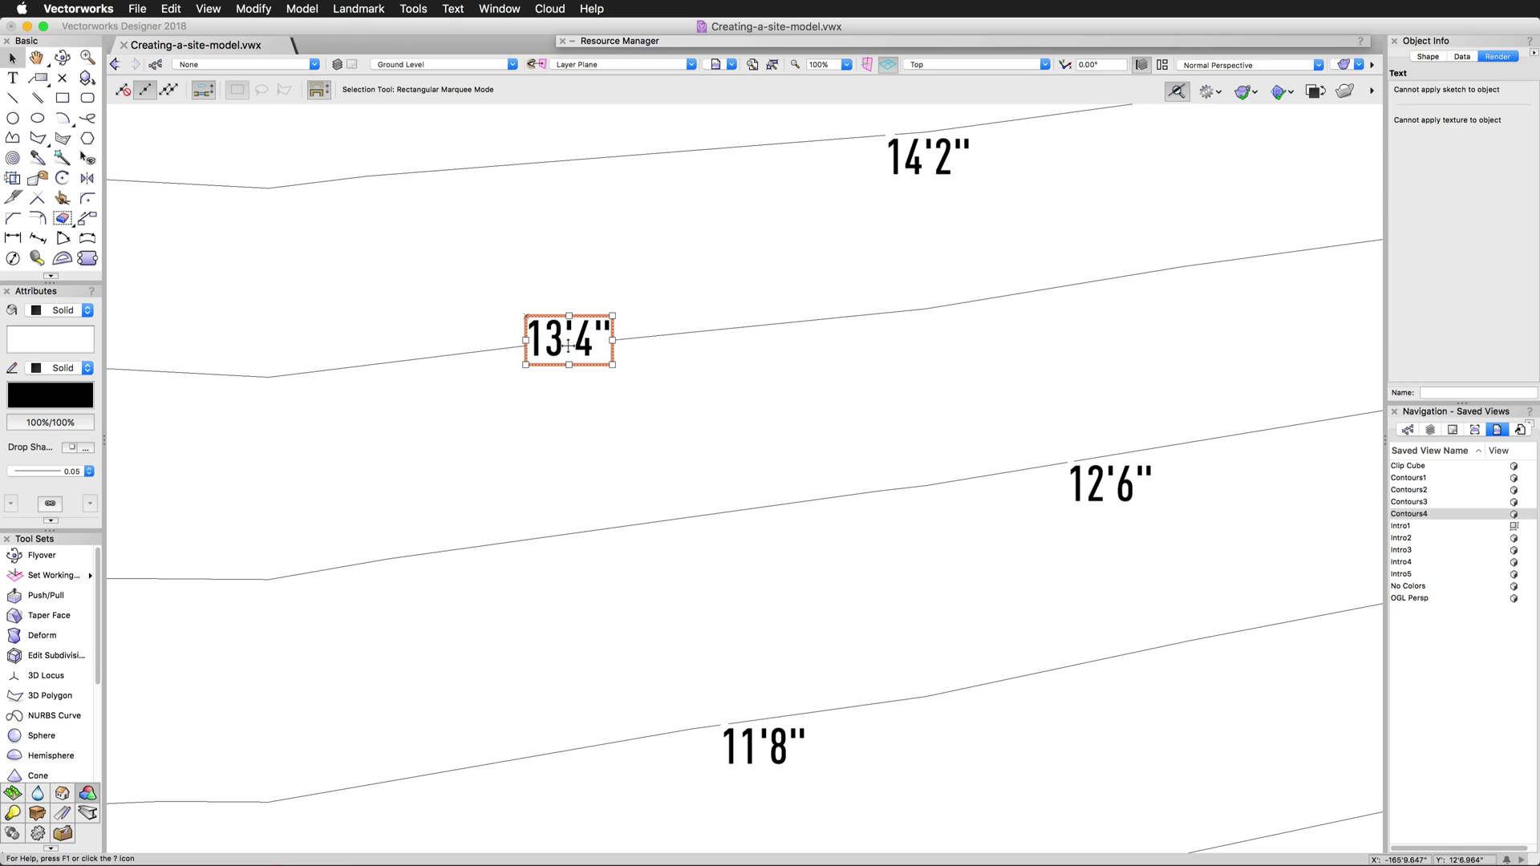
left_click_drag(559, 342, 585, 311)
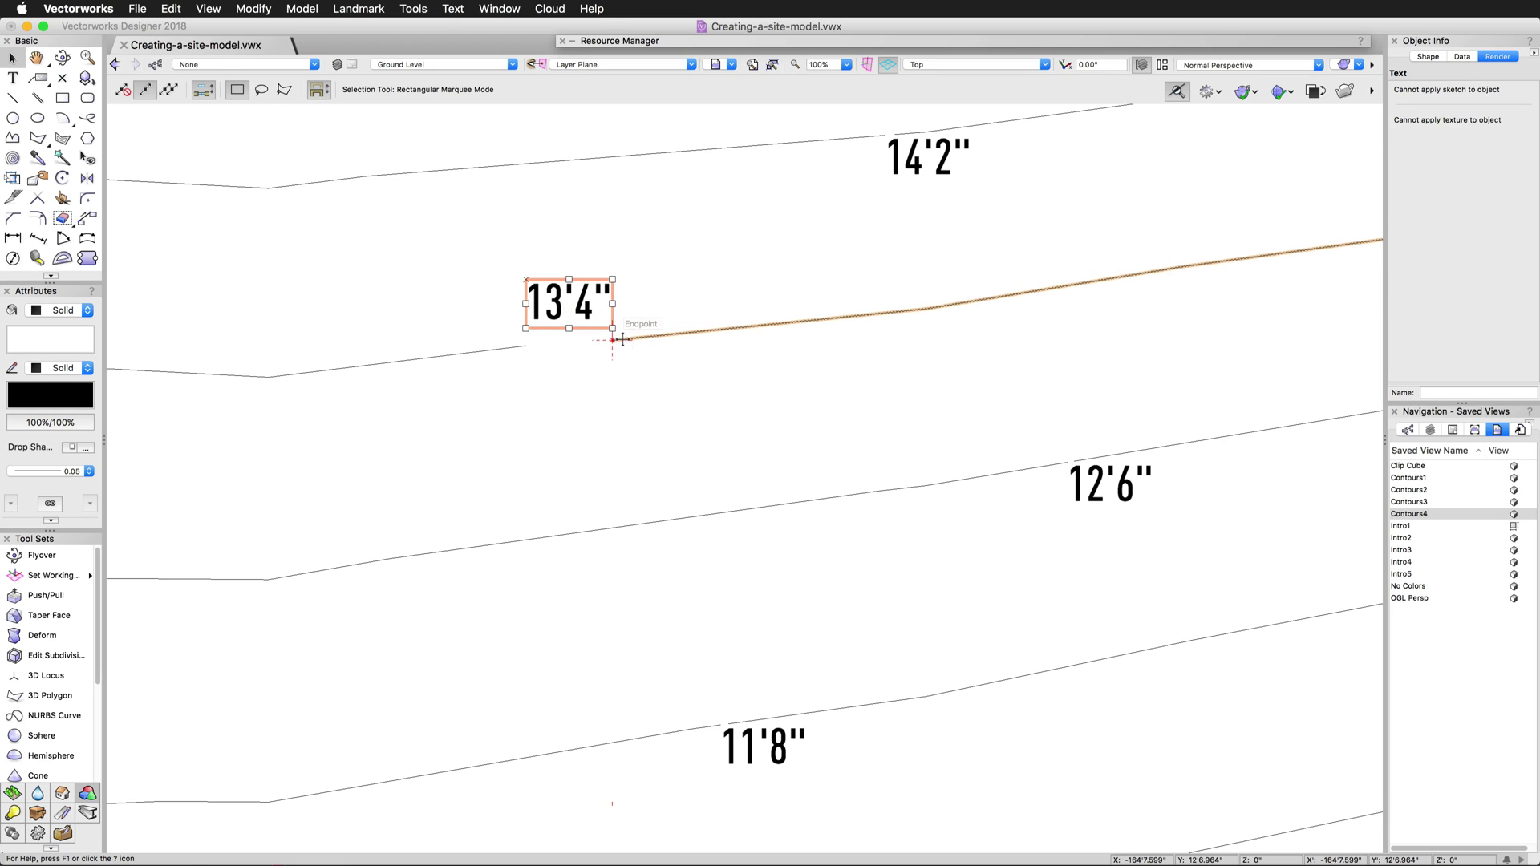
Stretch the left contour piece to meet the right one and compose them into one polygon.
left_click(606, 338)
left_click(519, 347, "shift")
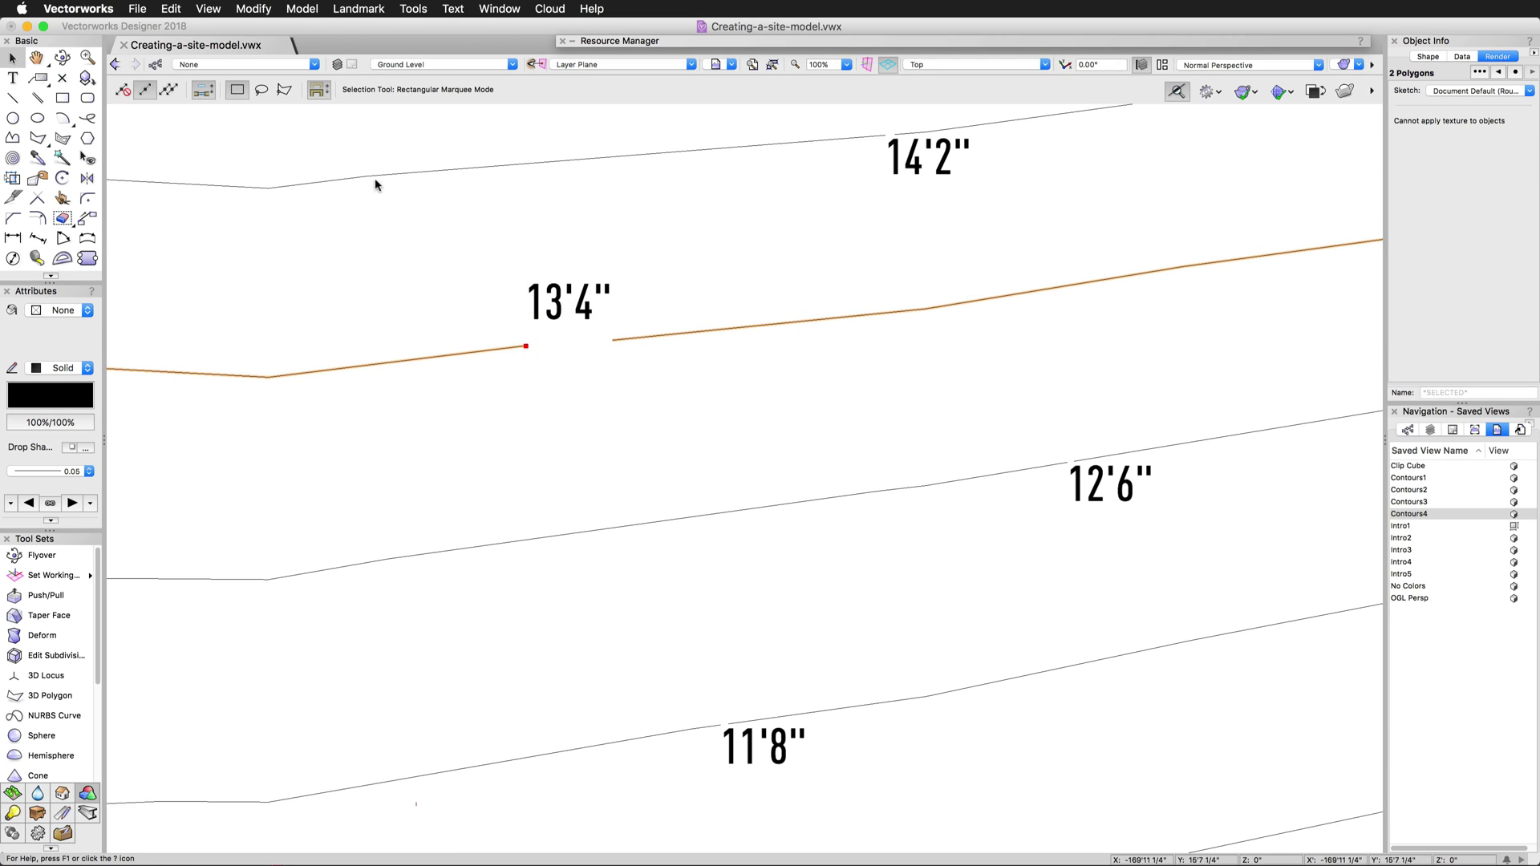
left_click(253, 8)
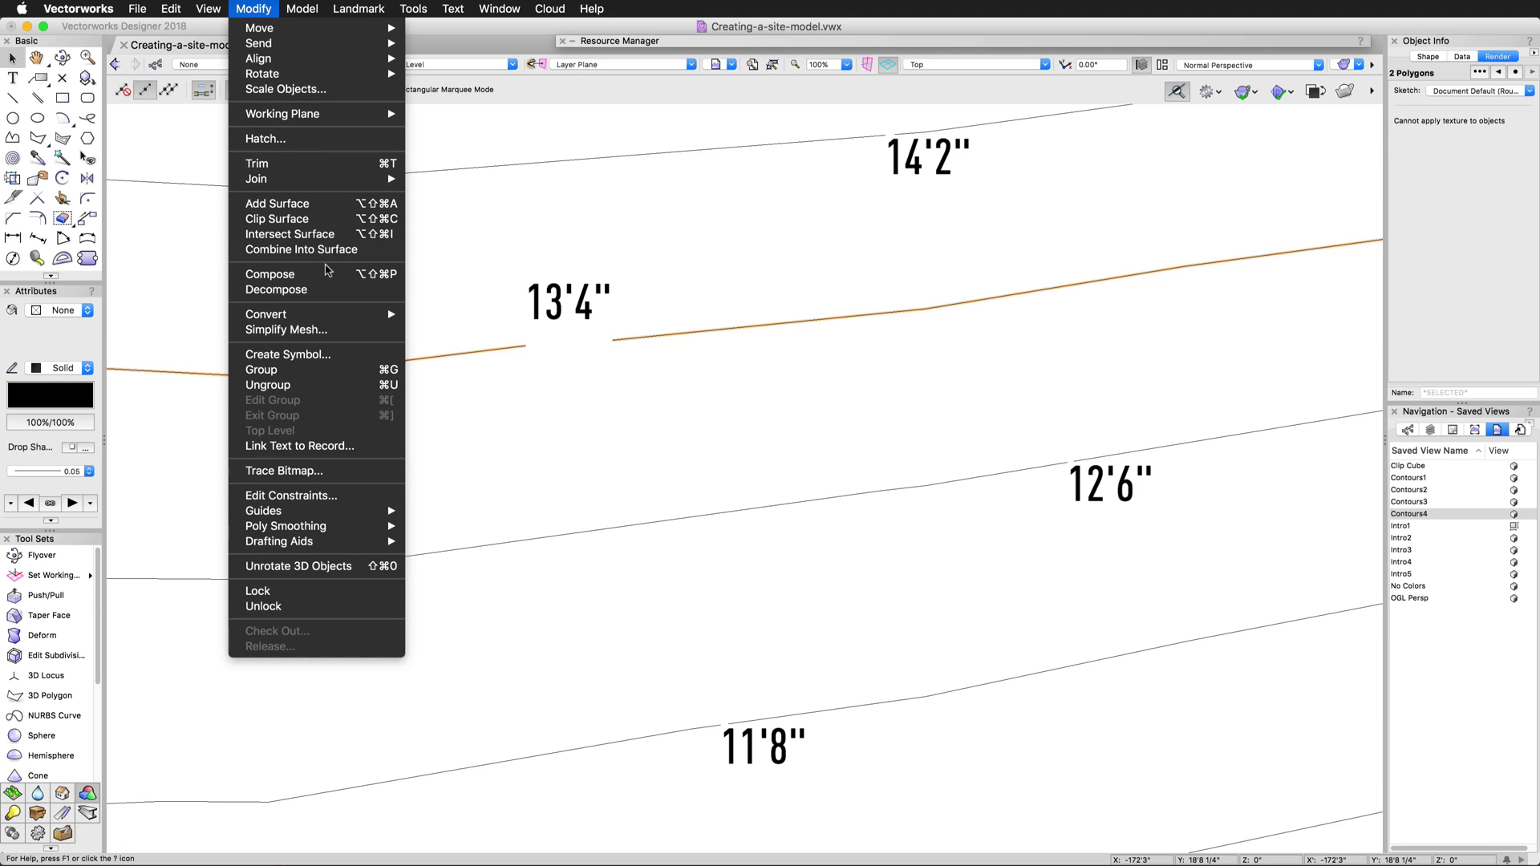
left_click(326, 276)
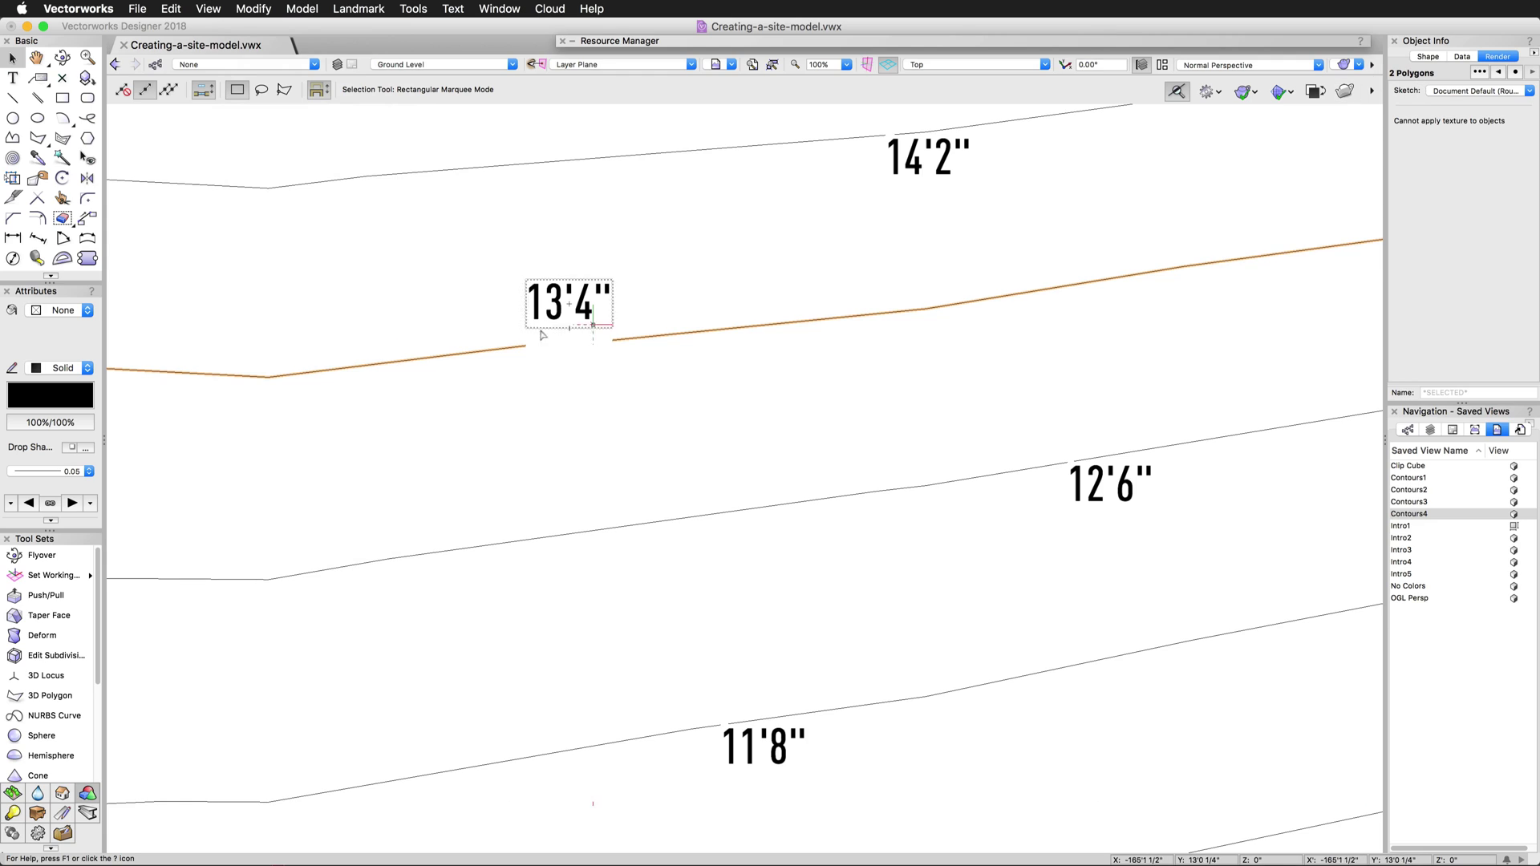
key("shift+r")
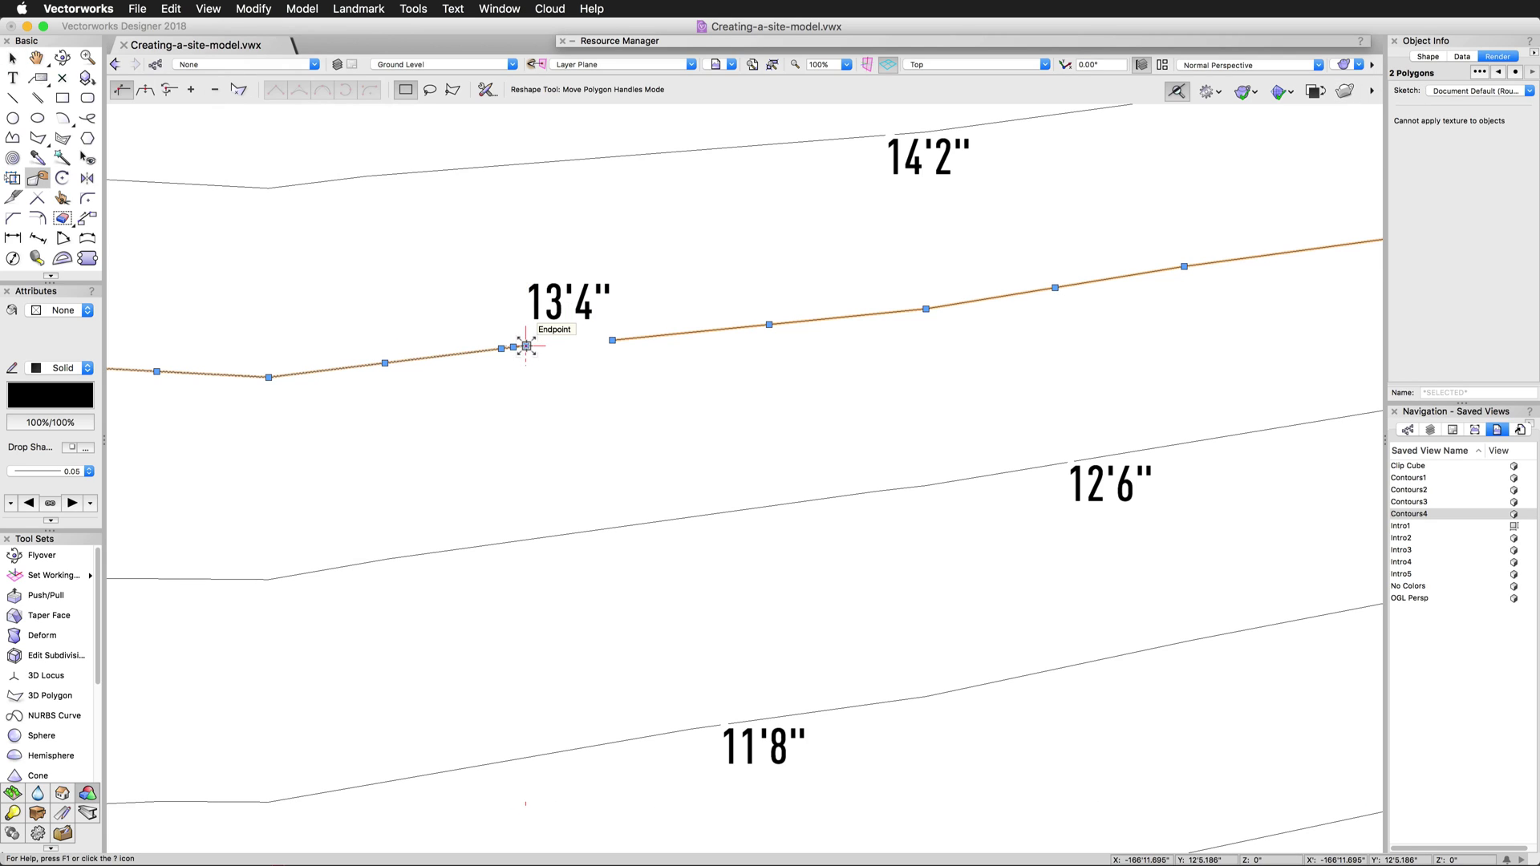
left_click_drag(526, 346, 612, 341)
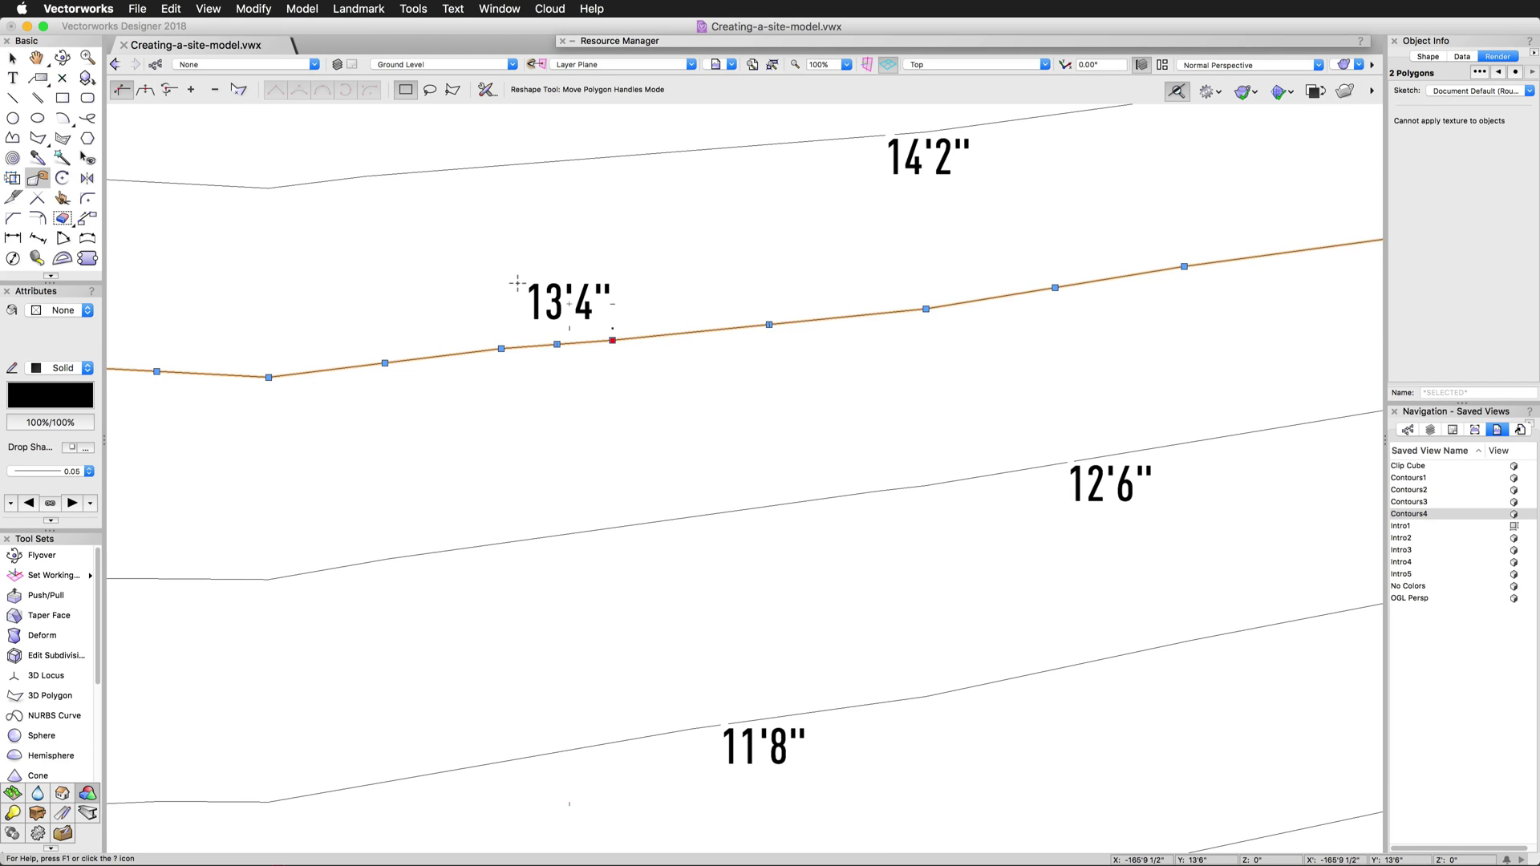
left_click(253, 8)
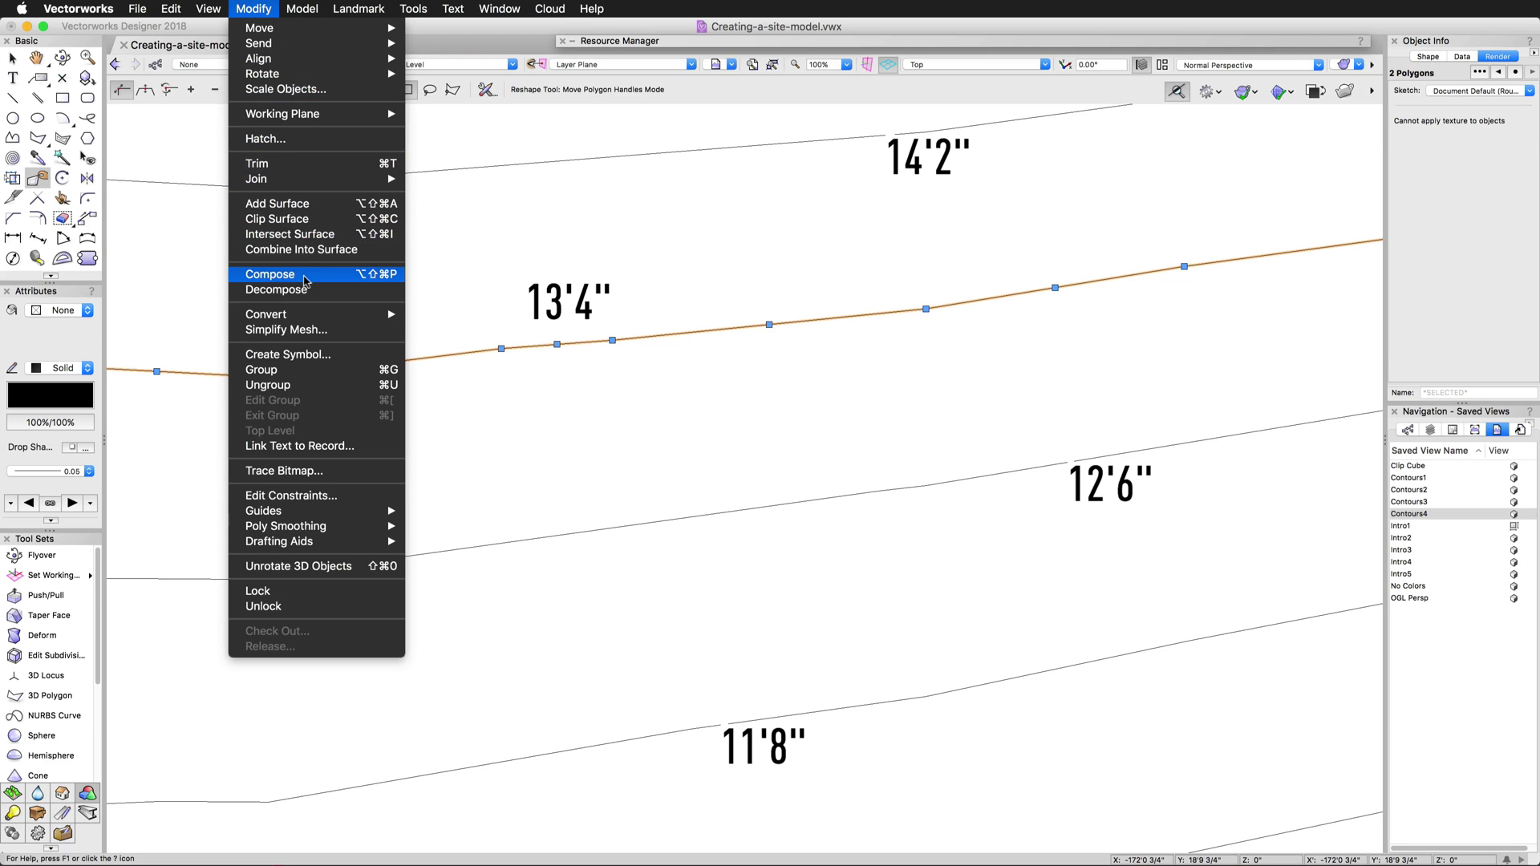
left_click(303, 276)
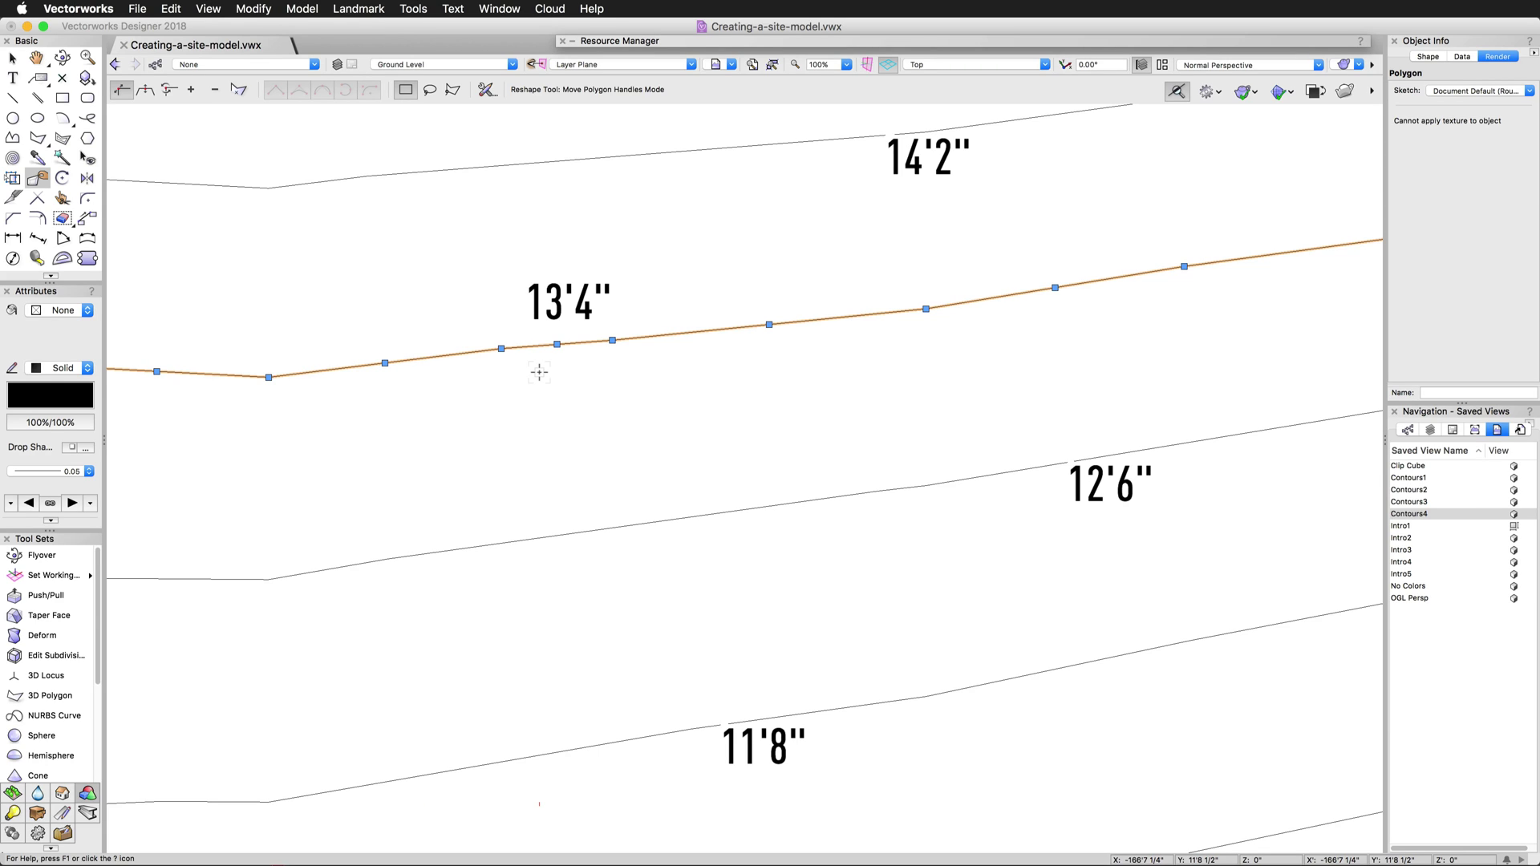
Zoom out to the whole contour map, return to the Selection tool and marquee-select the upper contours.
scroll(608, 406, "down", 3)
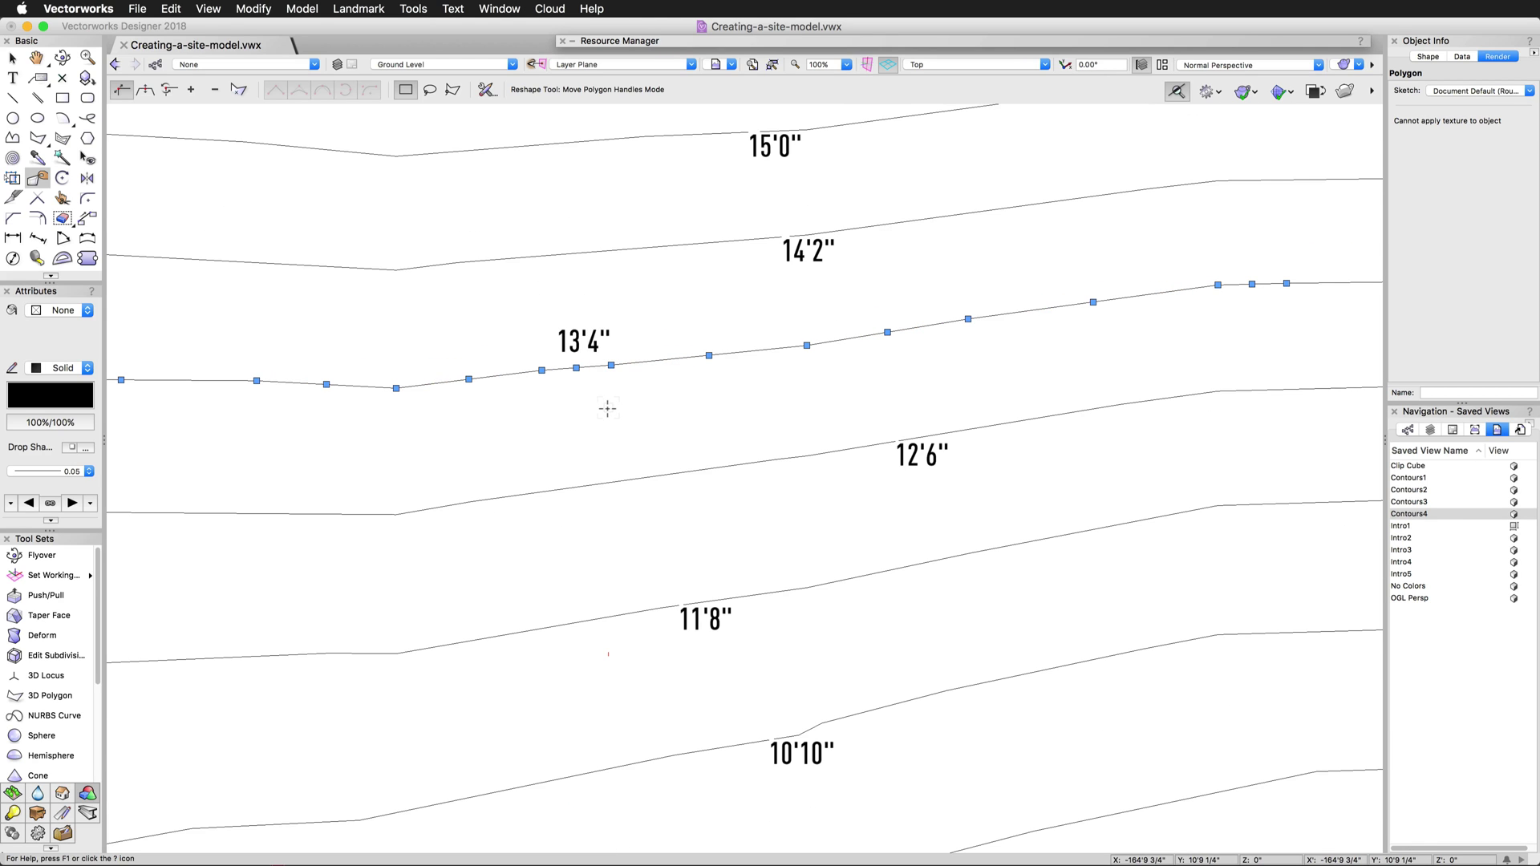
key("x")
scroll(608, 413, "down", 5)
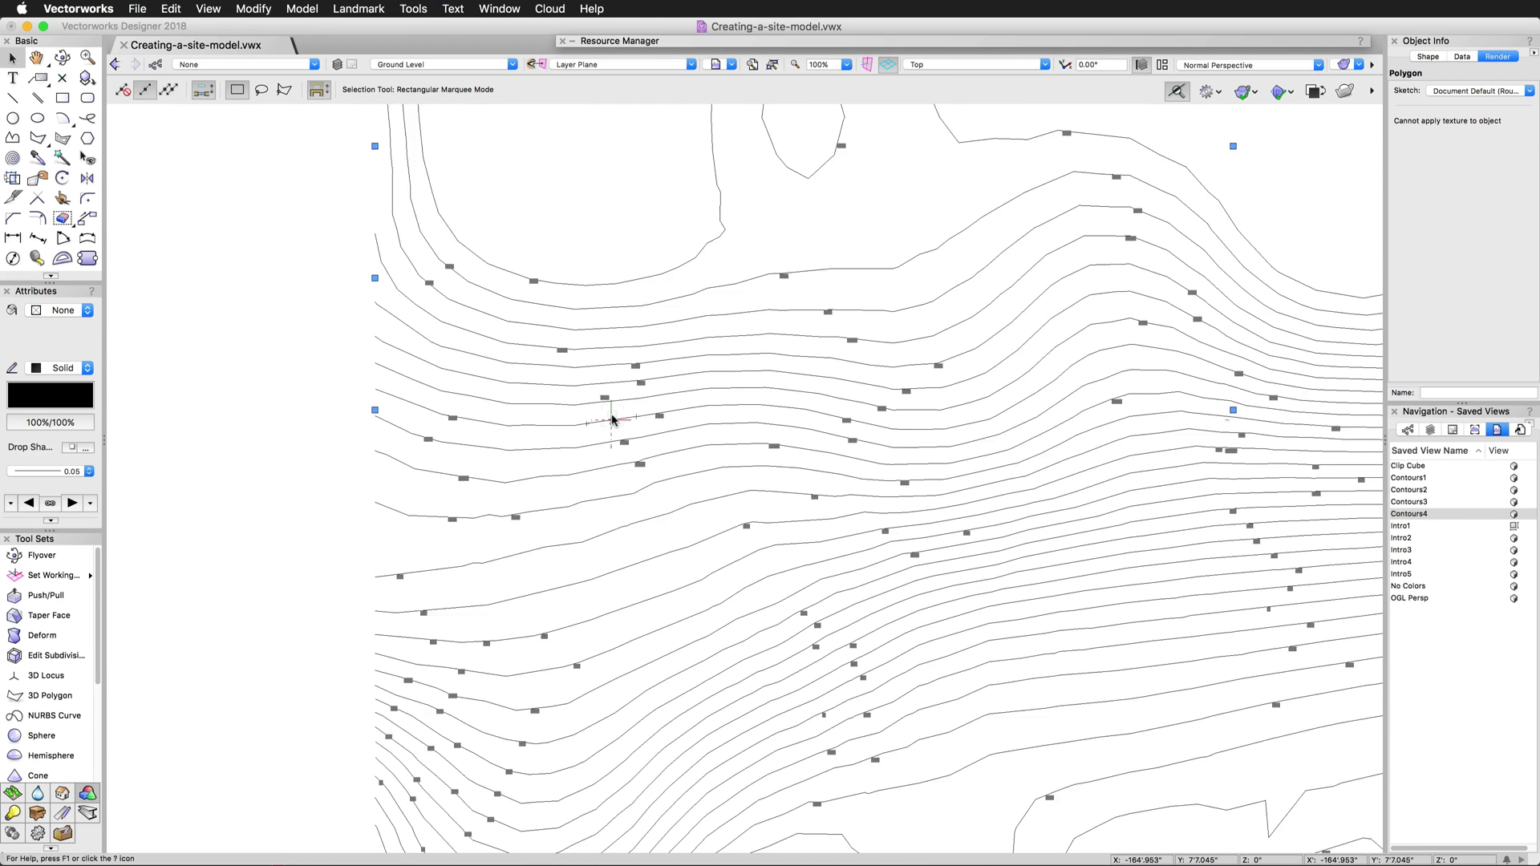
scroll(281, 232, "down", 5)
left_click_drag(265, 195, 1081, 210)
left_click(351, 134)
left_click_drag(265, 109, 1075, 732)
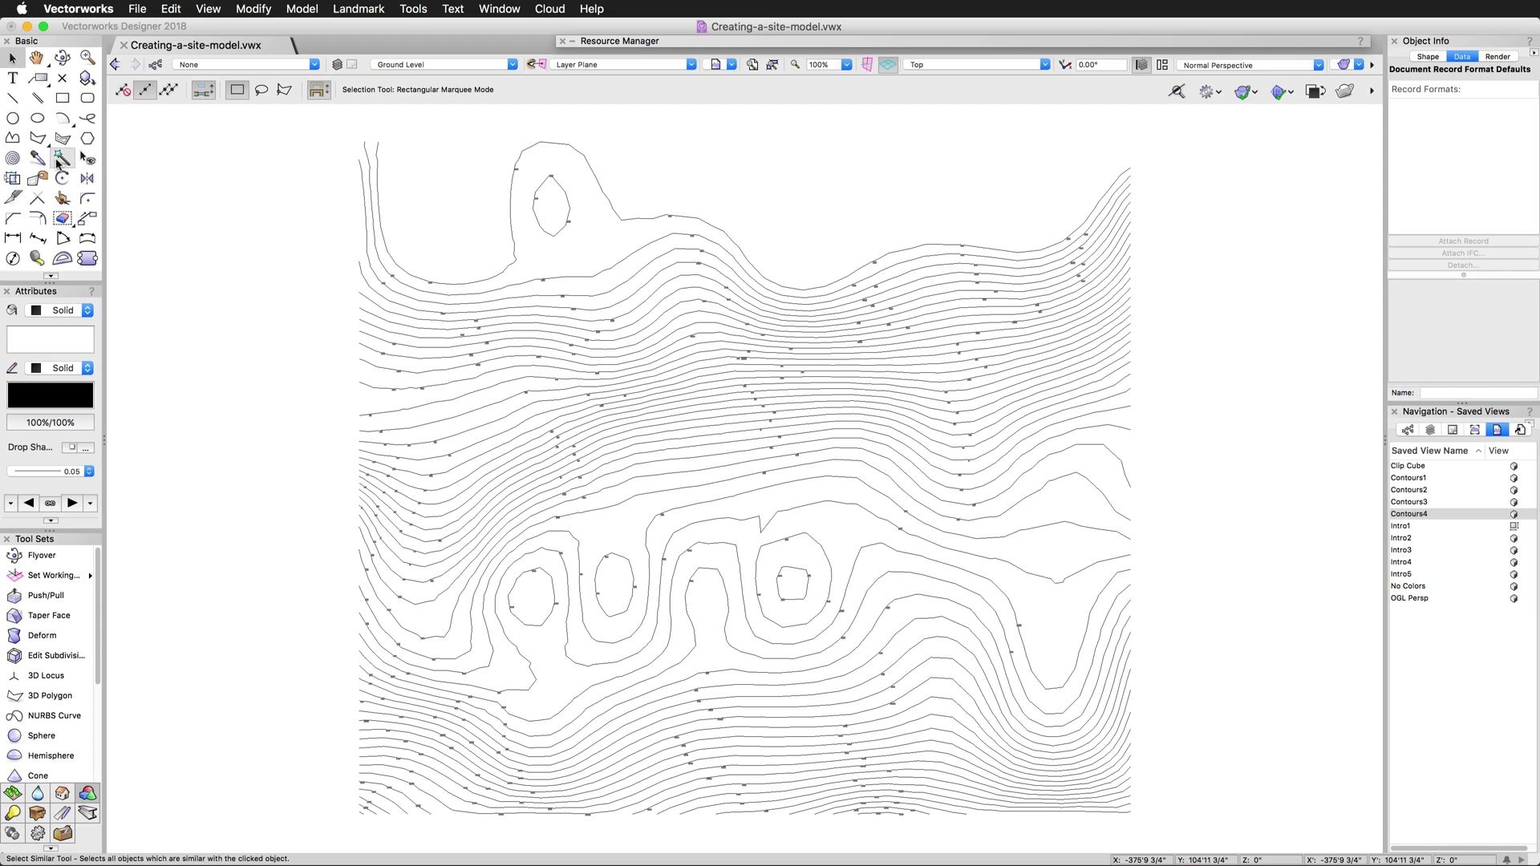
Select Similar on the leftmost contour, then add the closed hilltop loops to the selection.
left_click(62, 158)
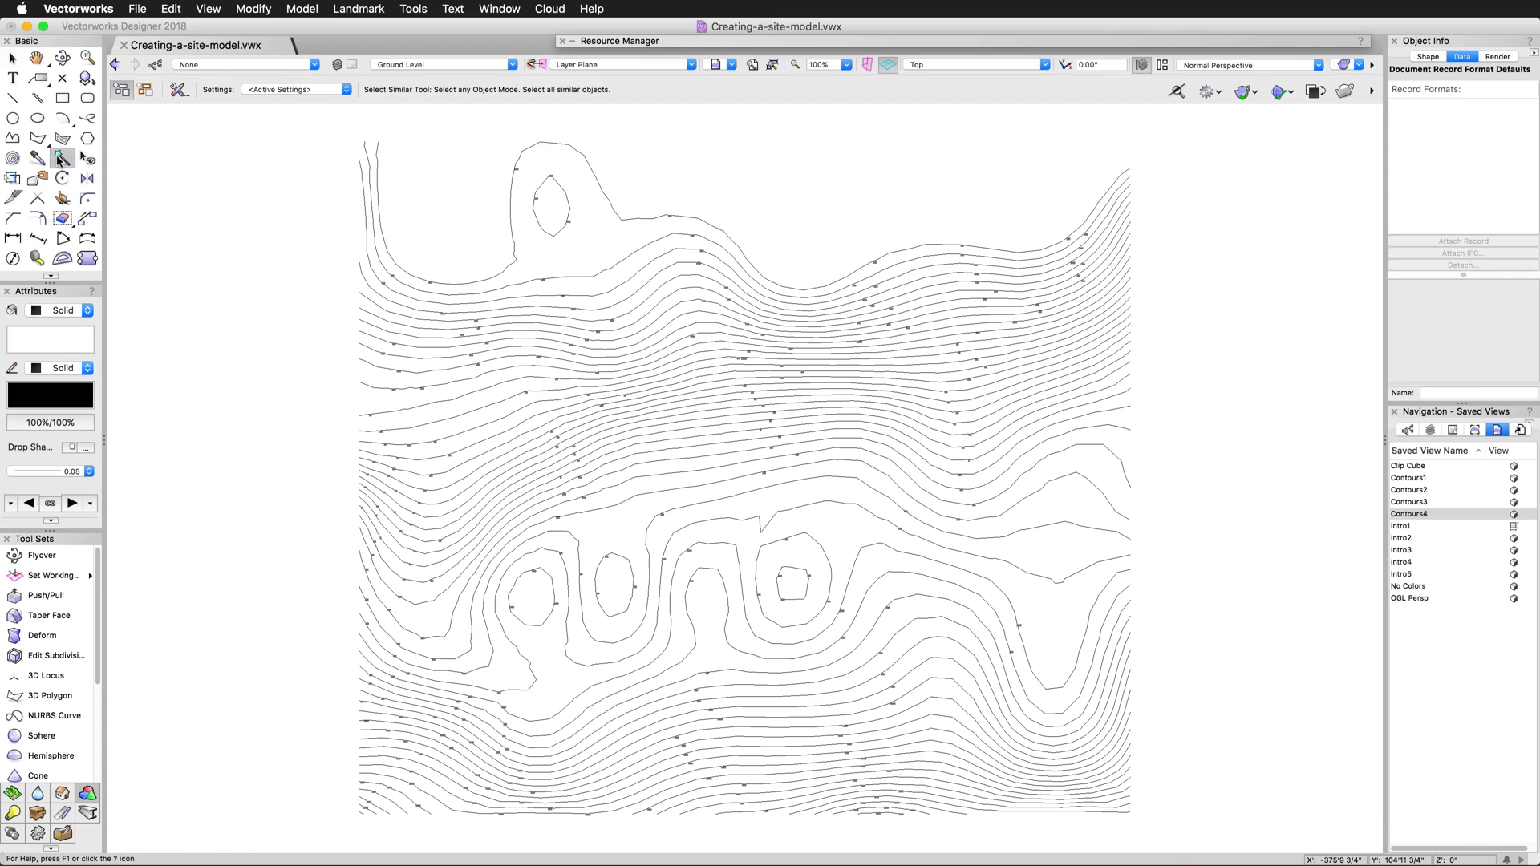
left_click(362, 177)
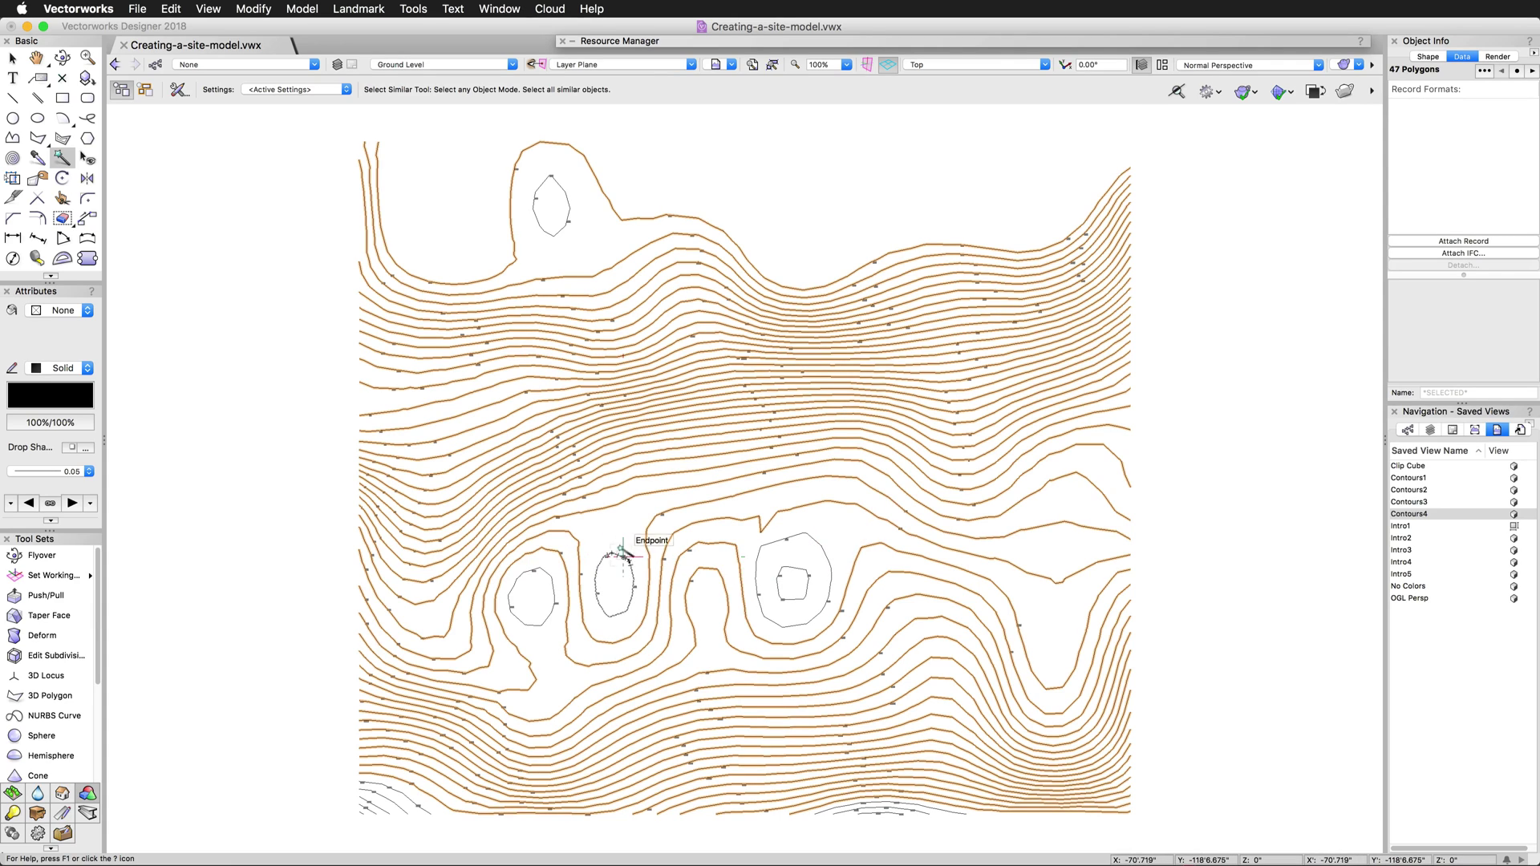
left_click(566, 193, "shift")
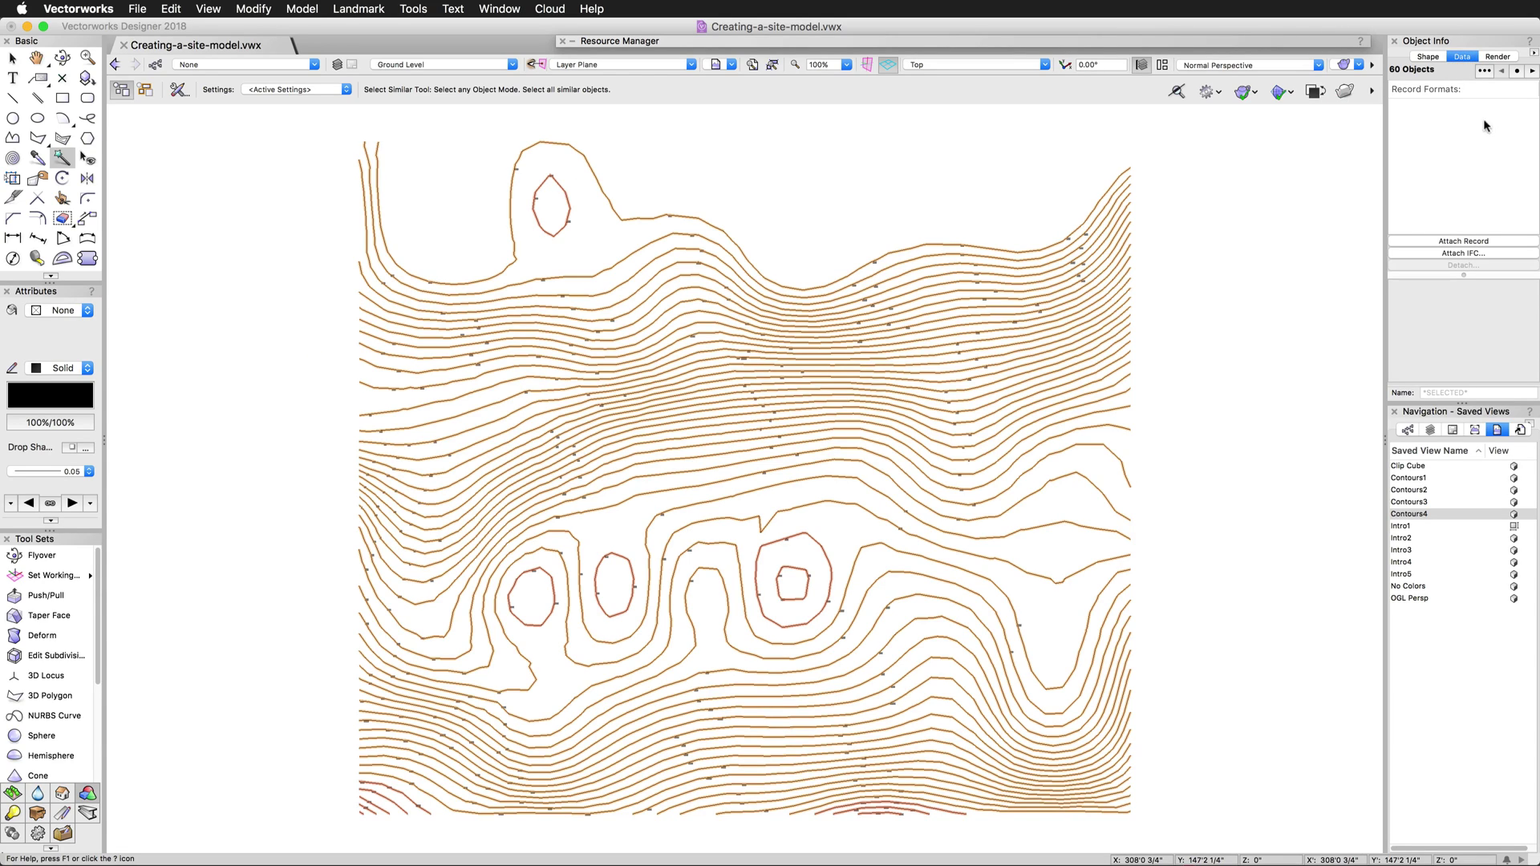
Review the selected contours' Shape and Data in Object Info, then deselect them with X.
left_click(1428, 55)
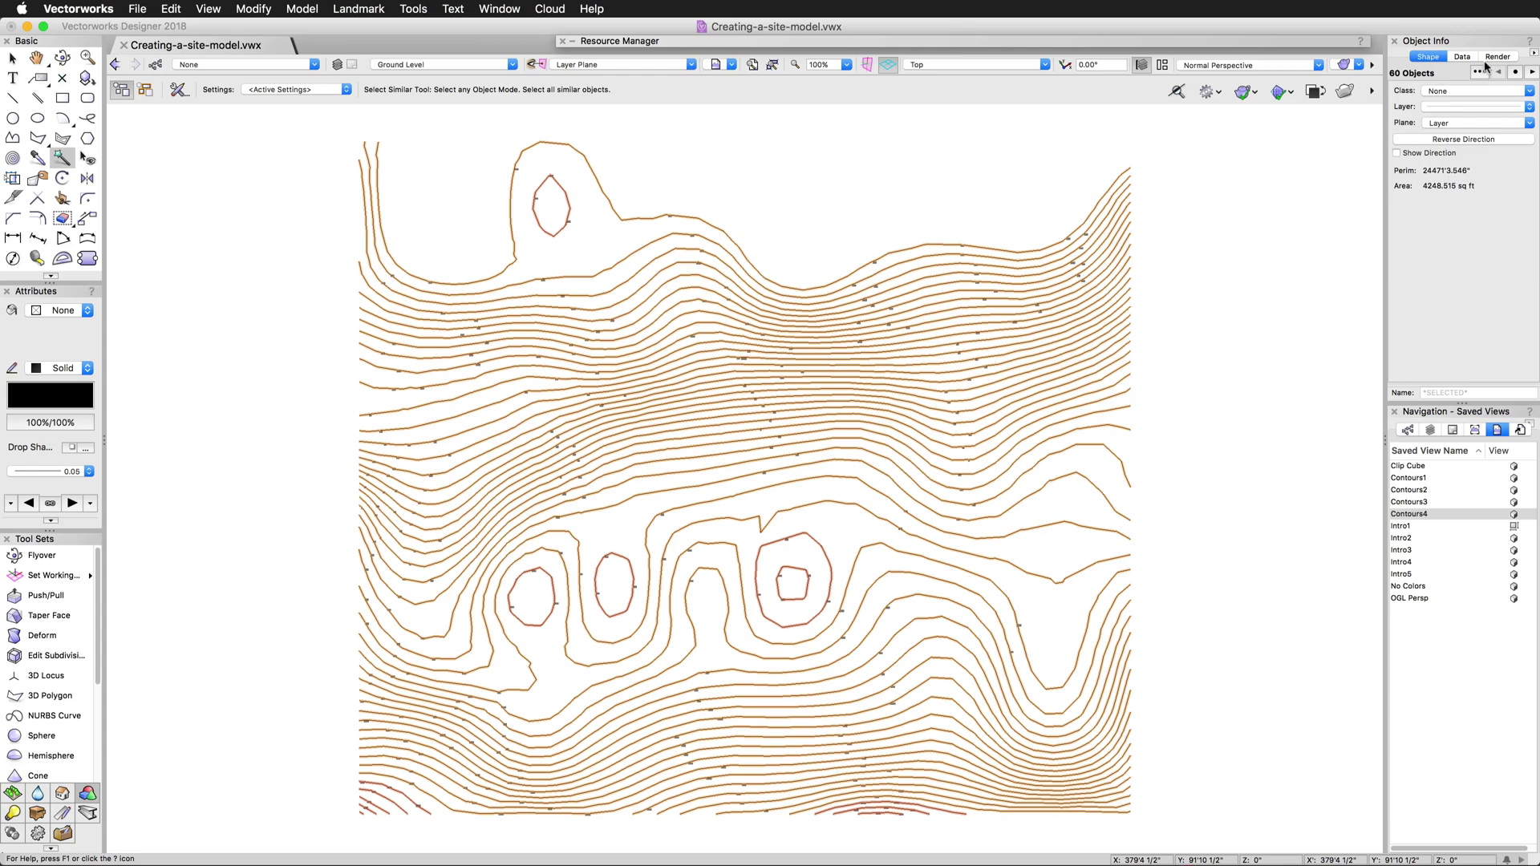
left_click(1462, 56)
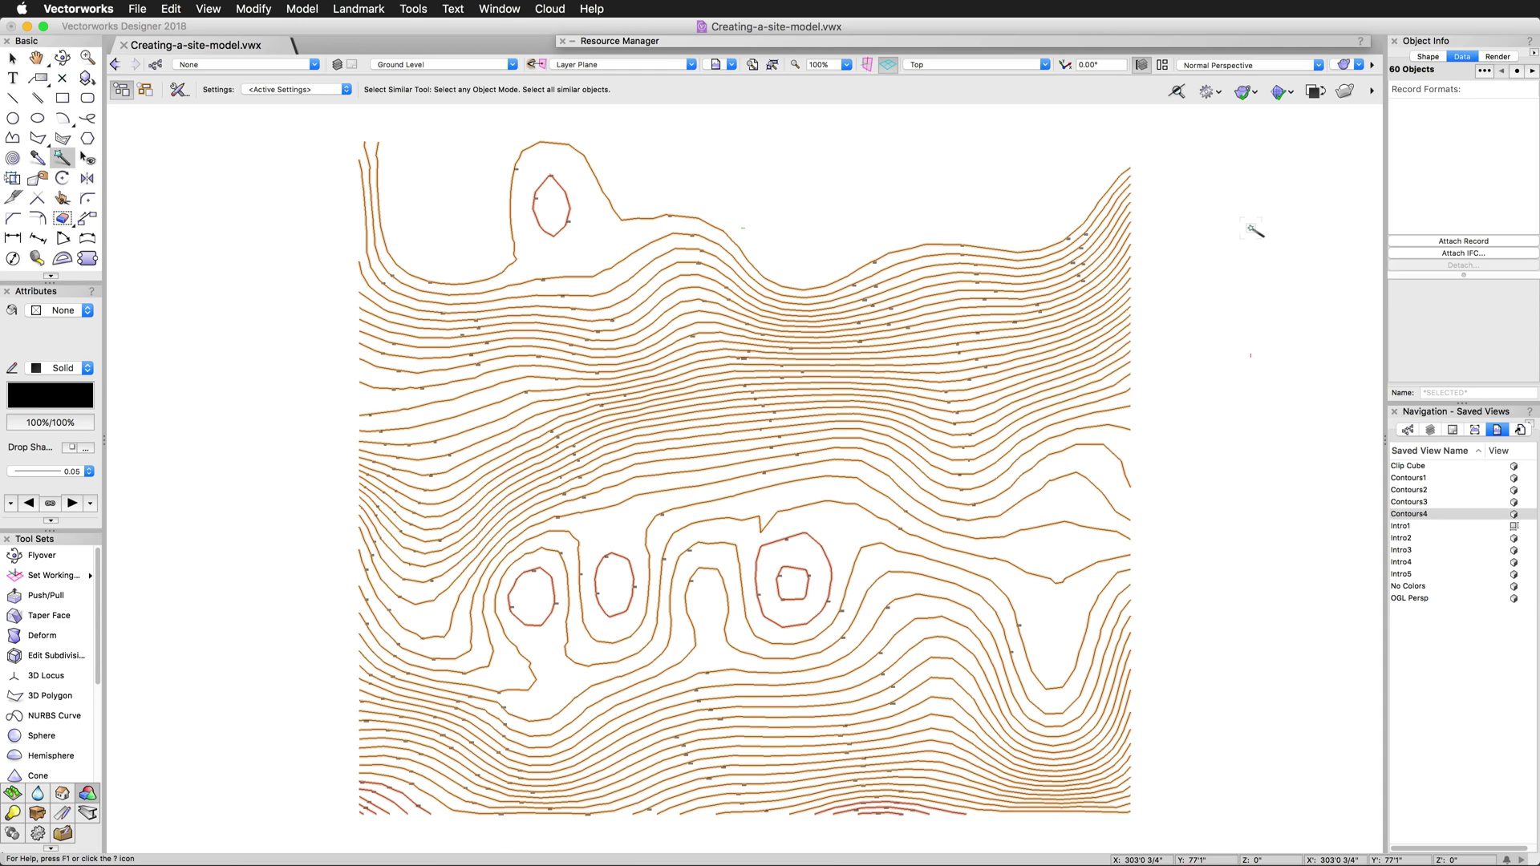
key("x")
key("x")
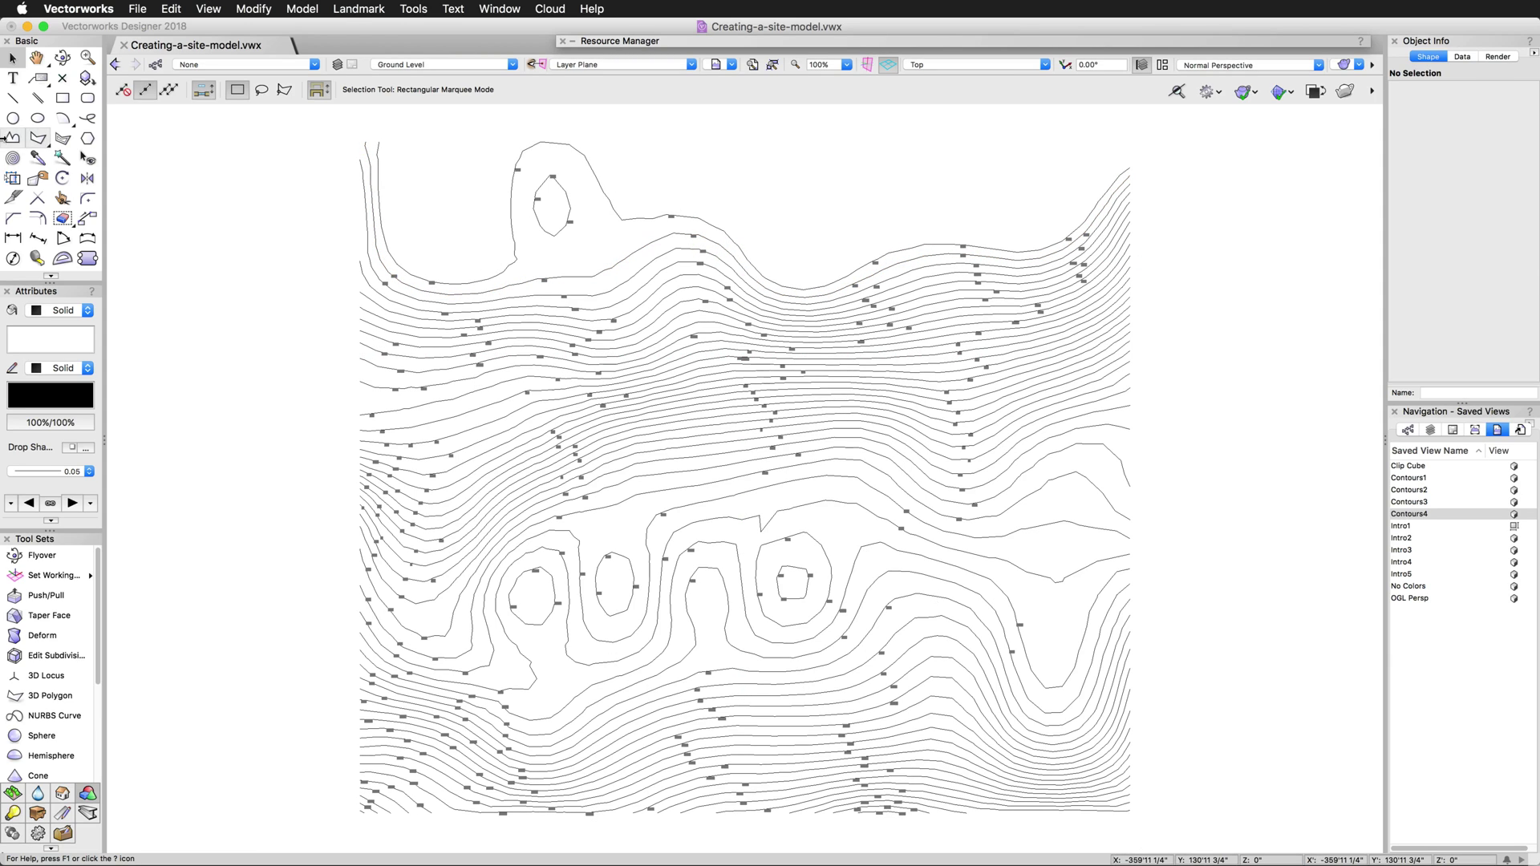
Select all contour elevation labels with Select Similar and set their text size to 96 pt.
left_click(62, 158)
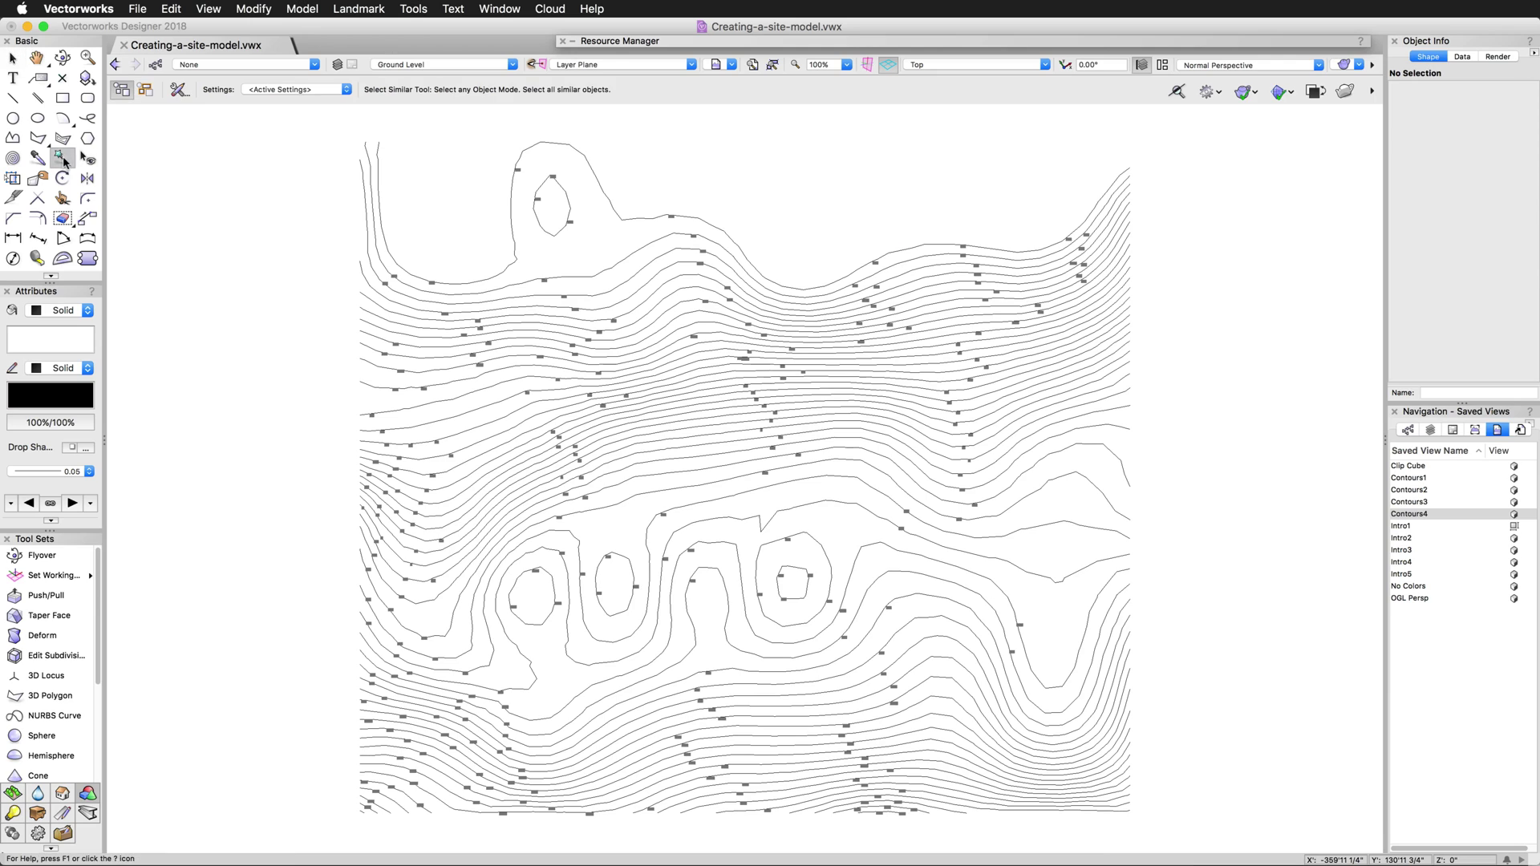
left_click(517, 170)
left_click(1464, 286)
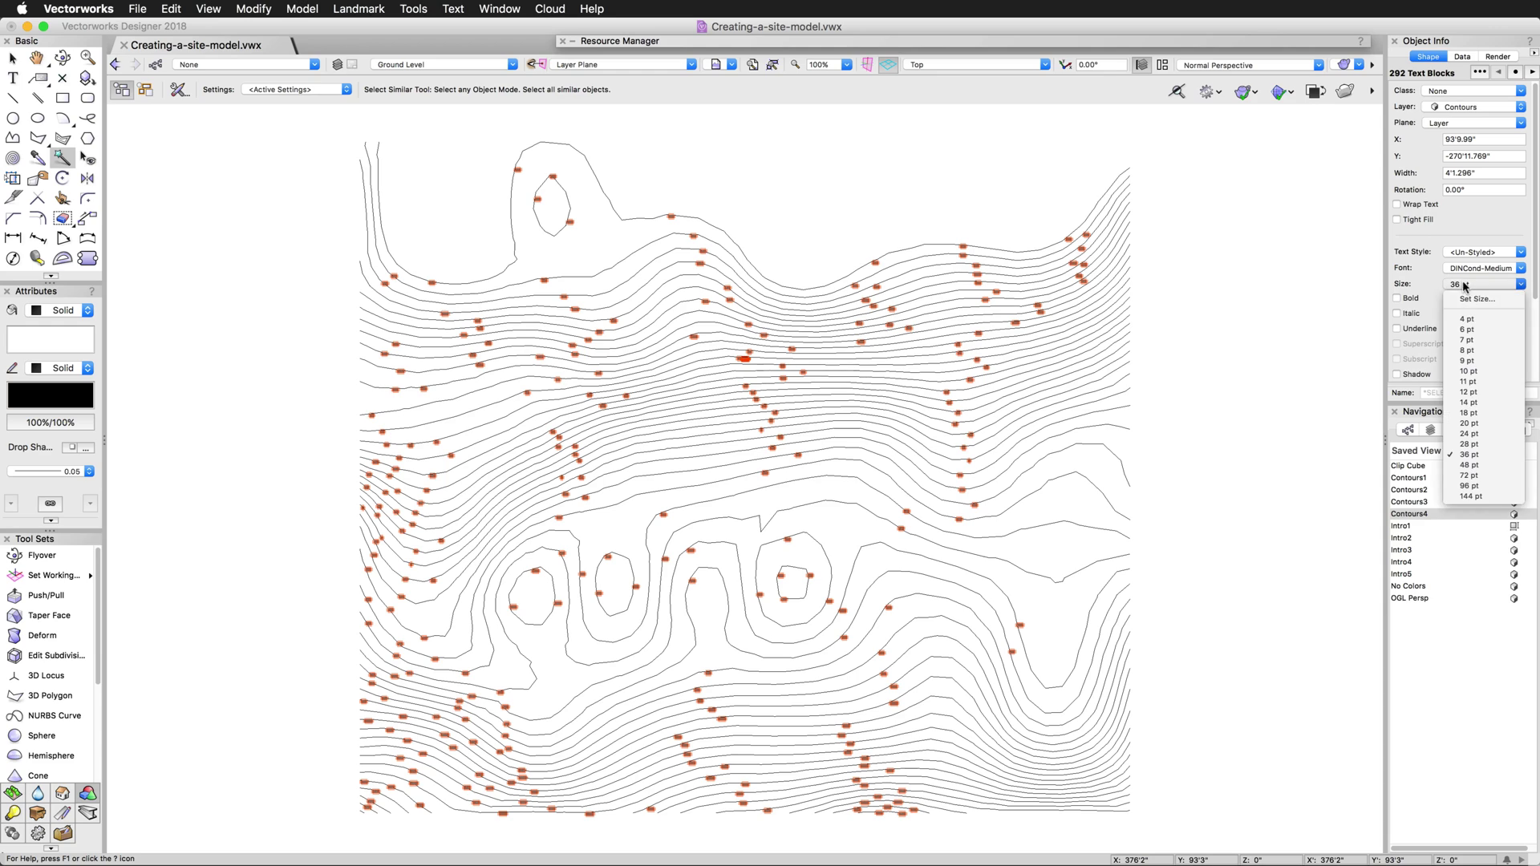
left_click(1471, 486)
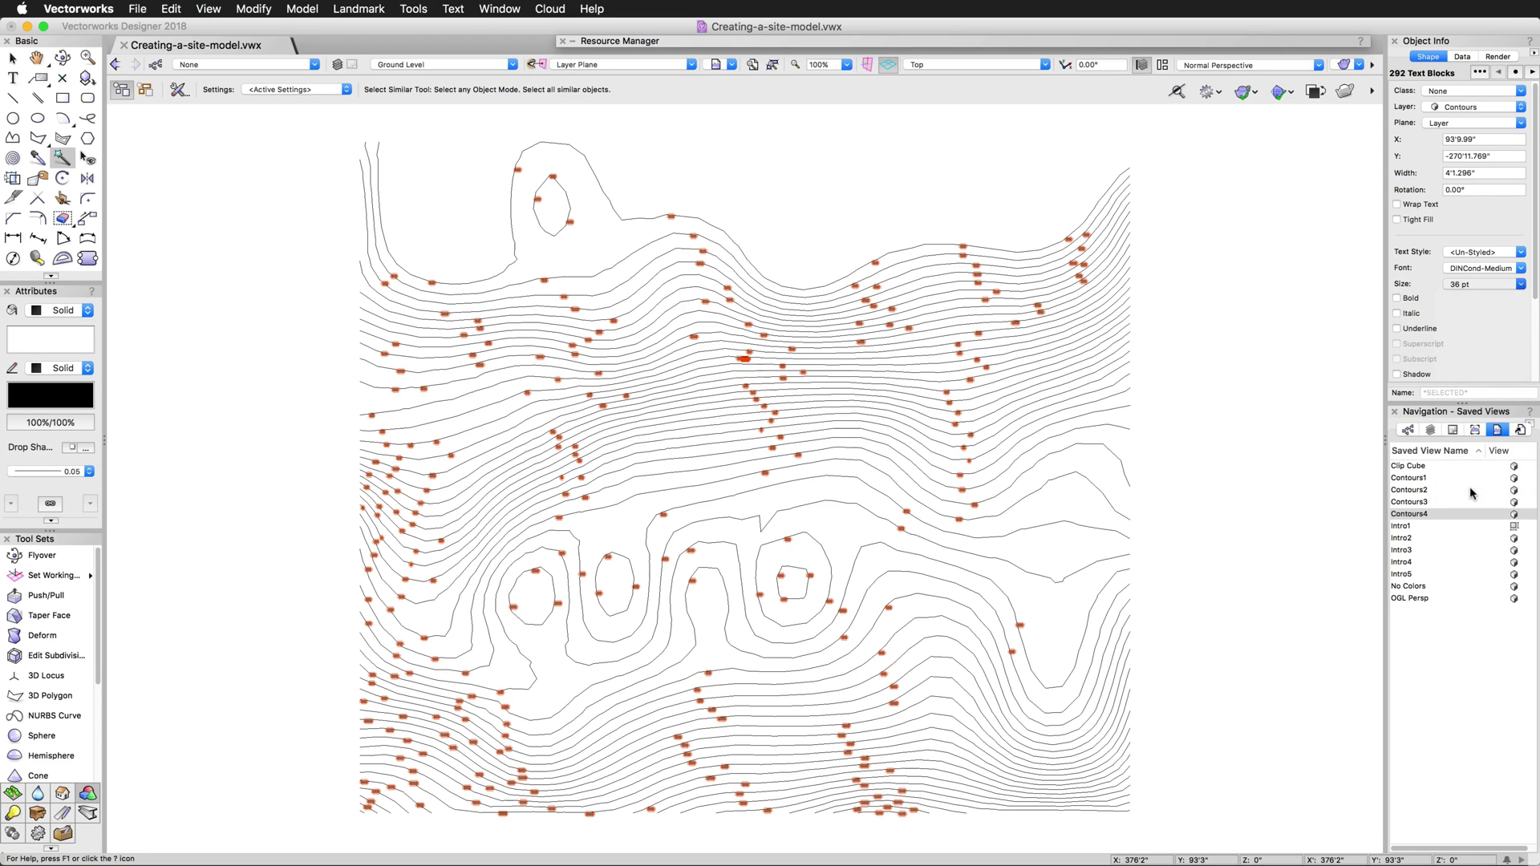
key("x")
left_click(1252, 437)
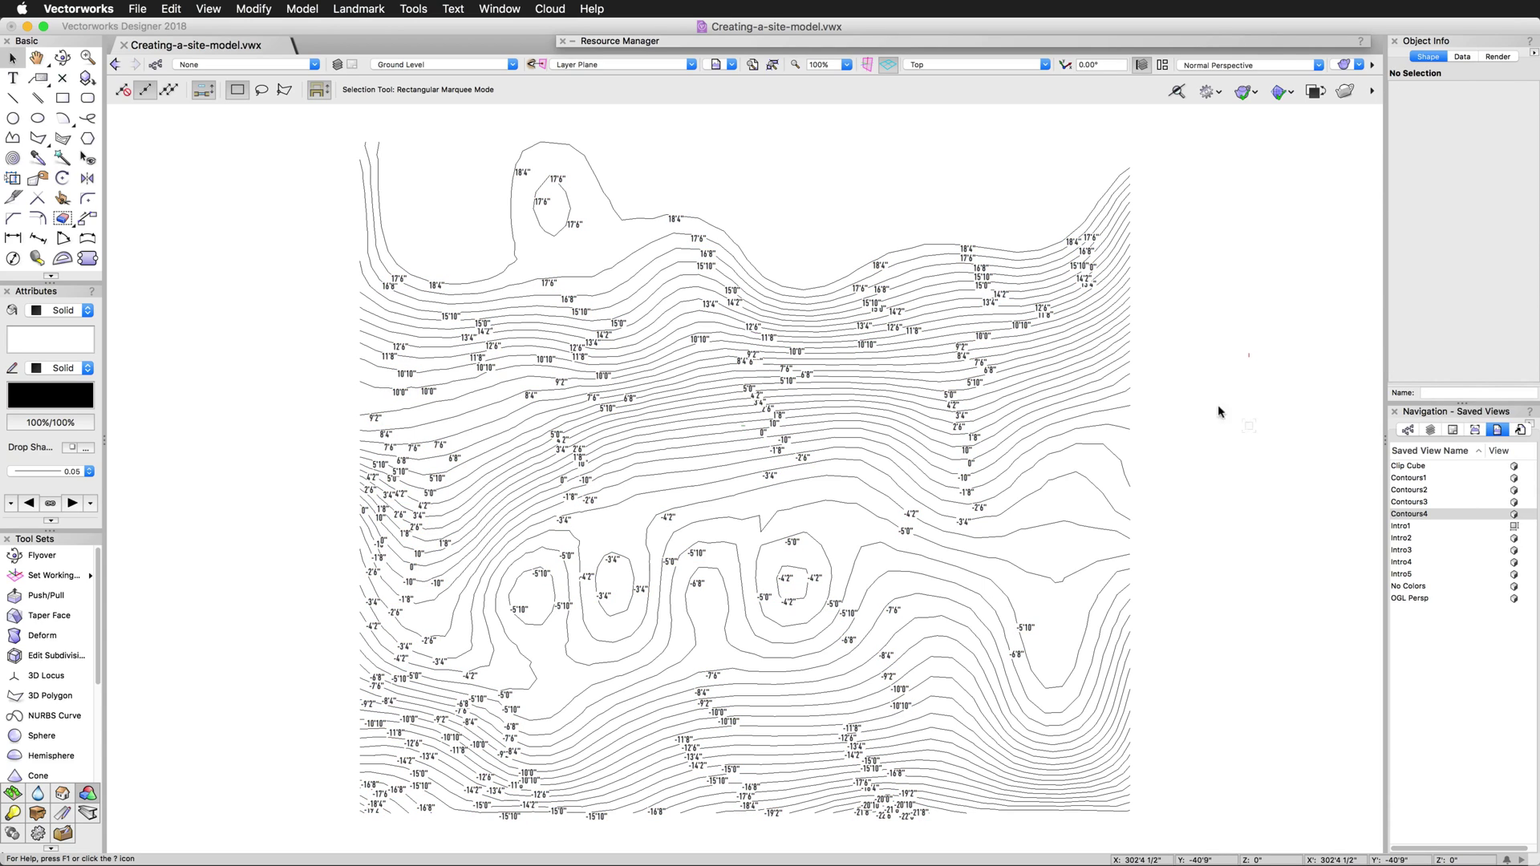
Select all contour polygons with Select Similar, add a hilltop loop, then open Landmark > Survey Input.
left_click(62, 158)
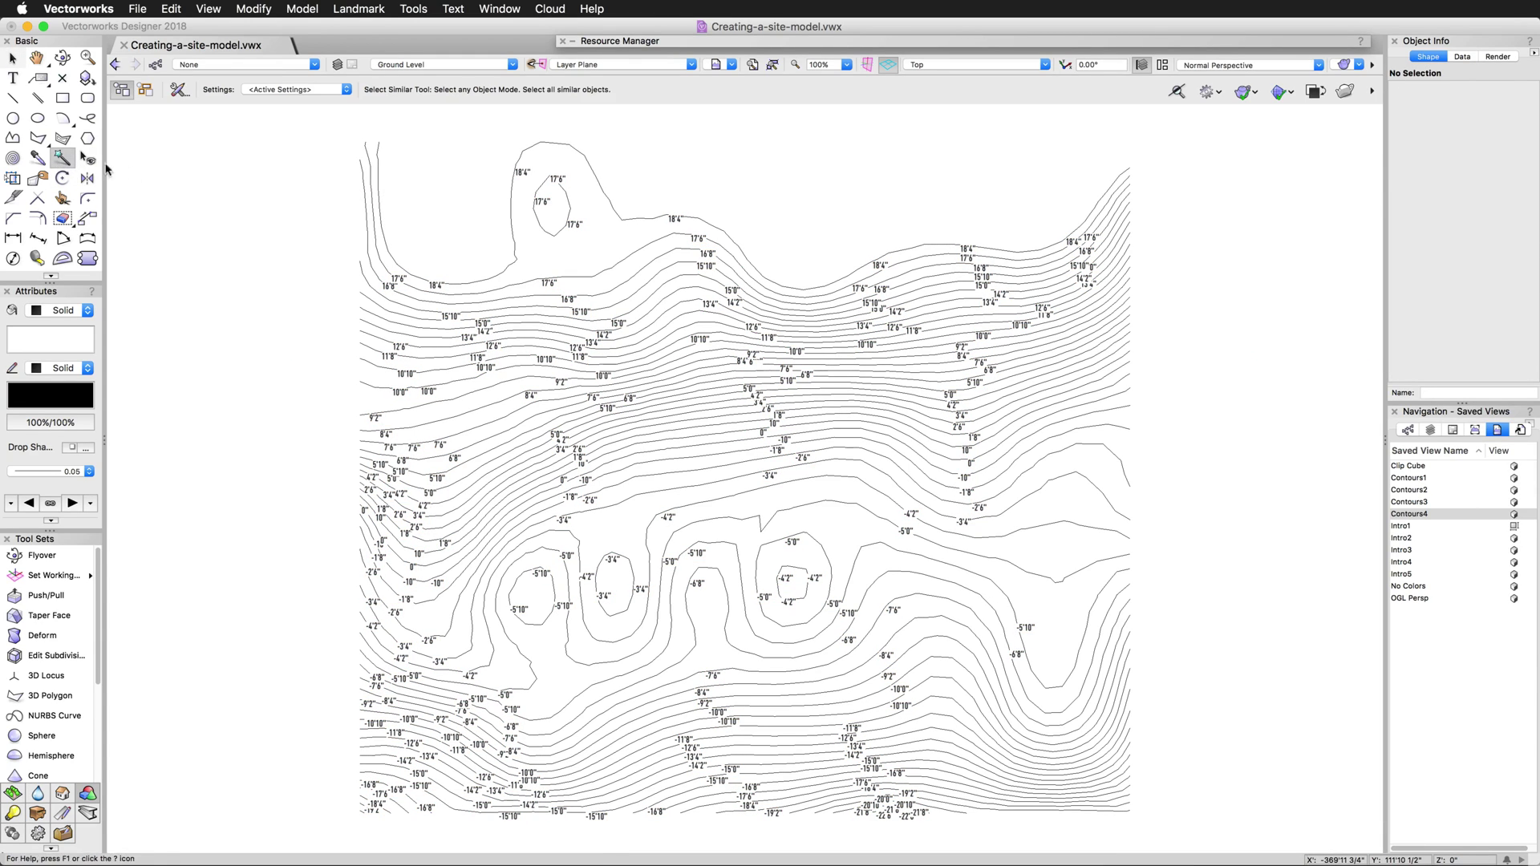
left_click(362, 166)
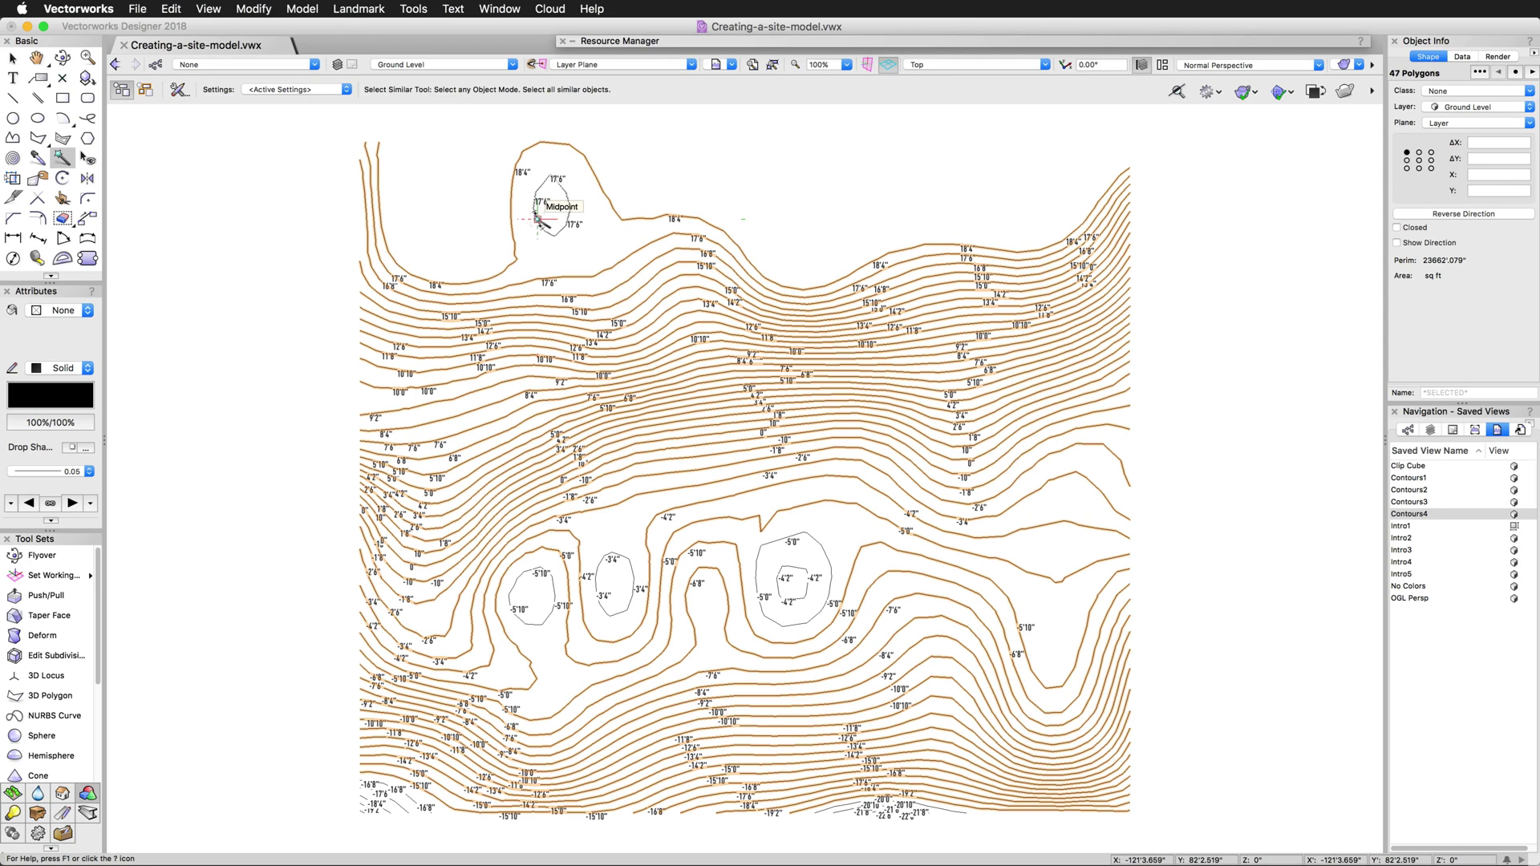
left_click(539, 219, "shift")
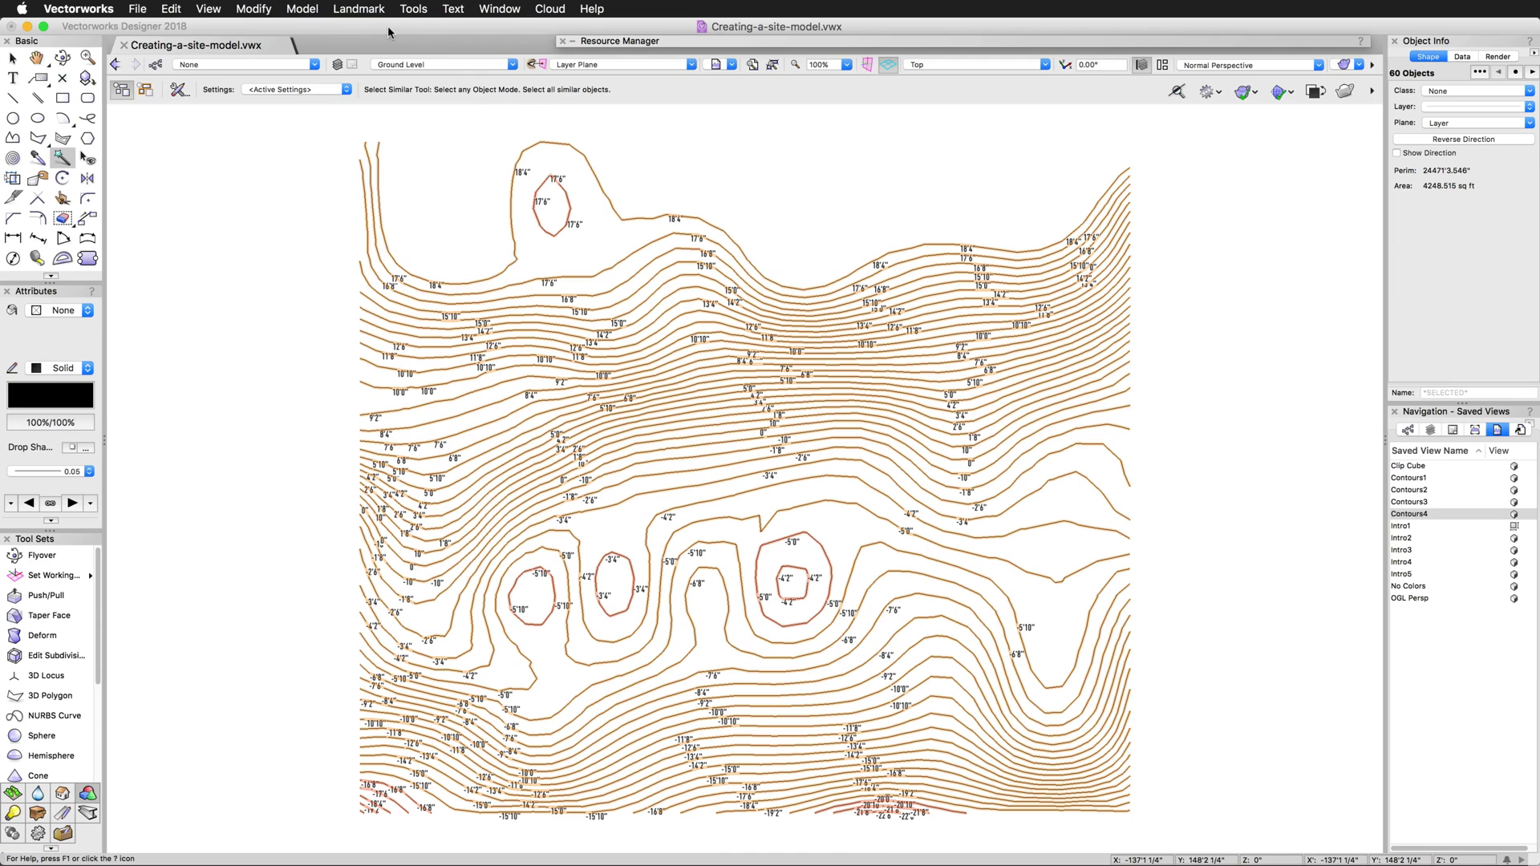
left_click(368, 11)
mouse_move(457, 144)
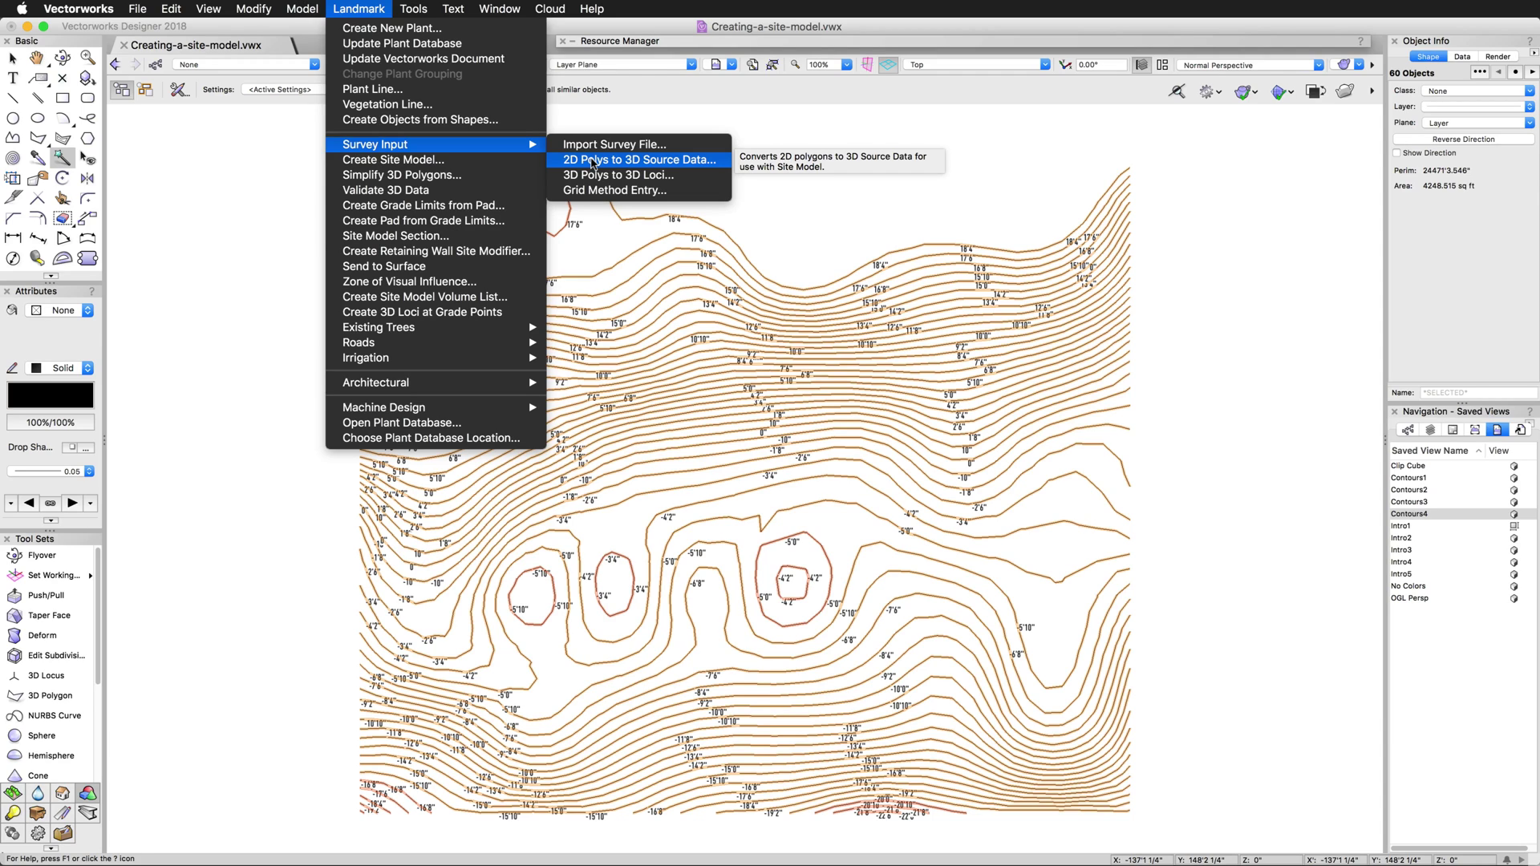
In 2D Polys to 3D Source Data, enter start elevation -22'6", interval 10", segmentation length 6".
left_click(592, 163)
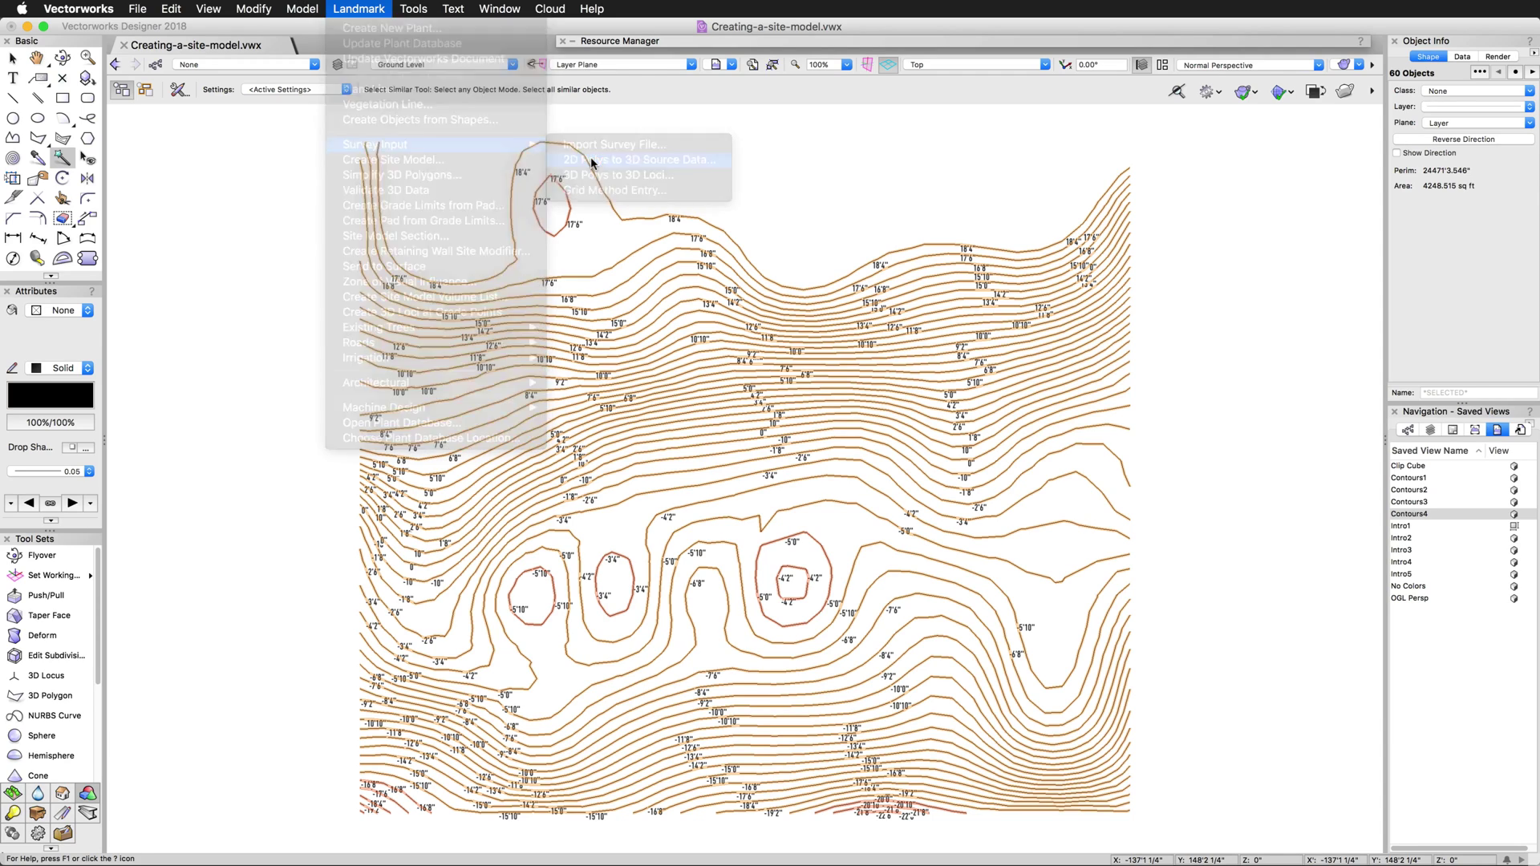
left_click_drag(734, 195, 1007, 247)
left_click_drag(1103, 259, 1358, 299)
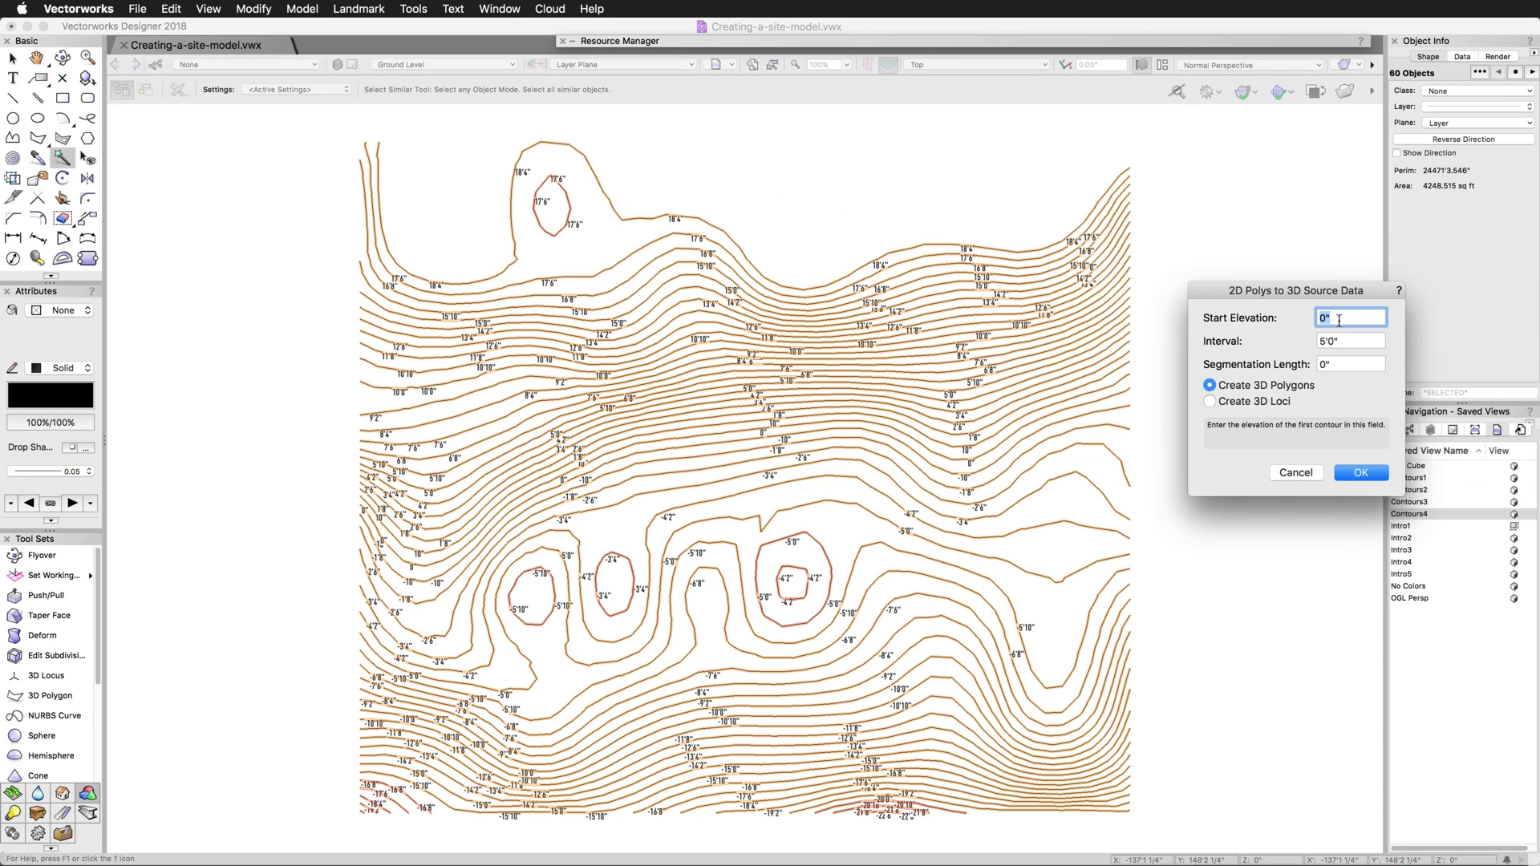
key("BackSpace")
type("-22'6\"")
double_click(1348, 343)
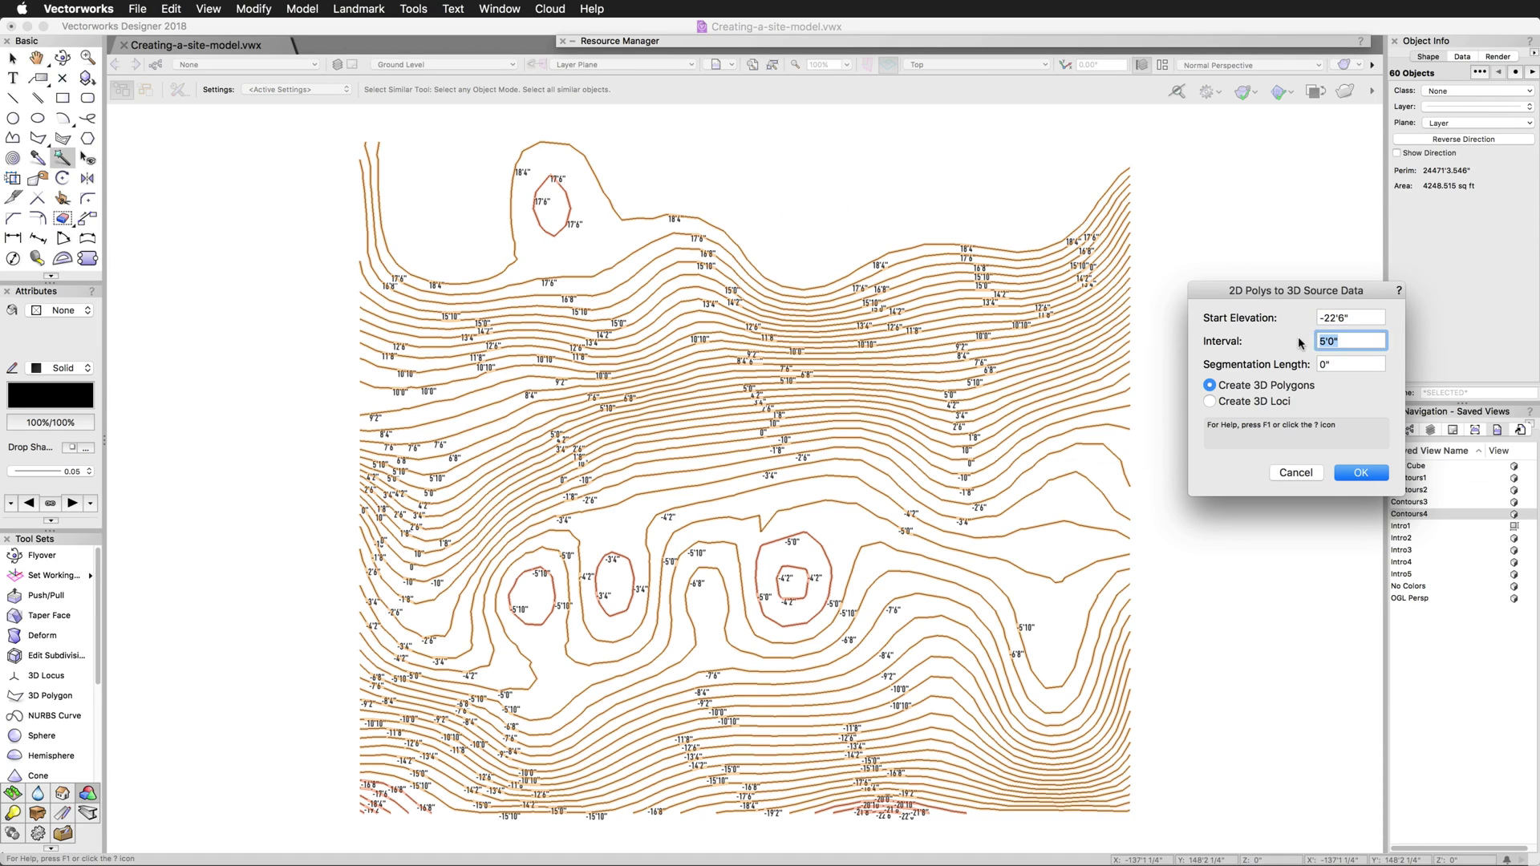
type("10\"")
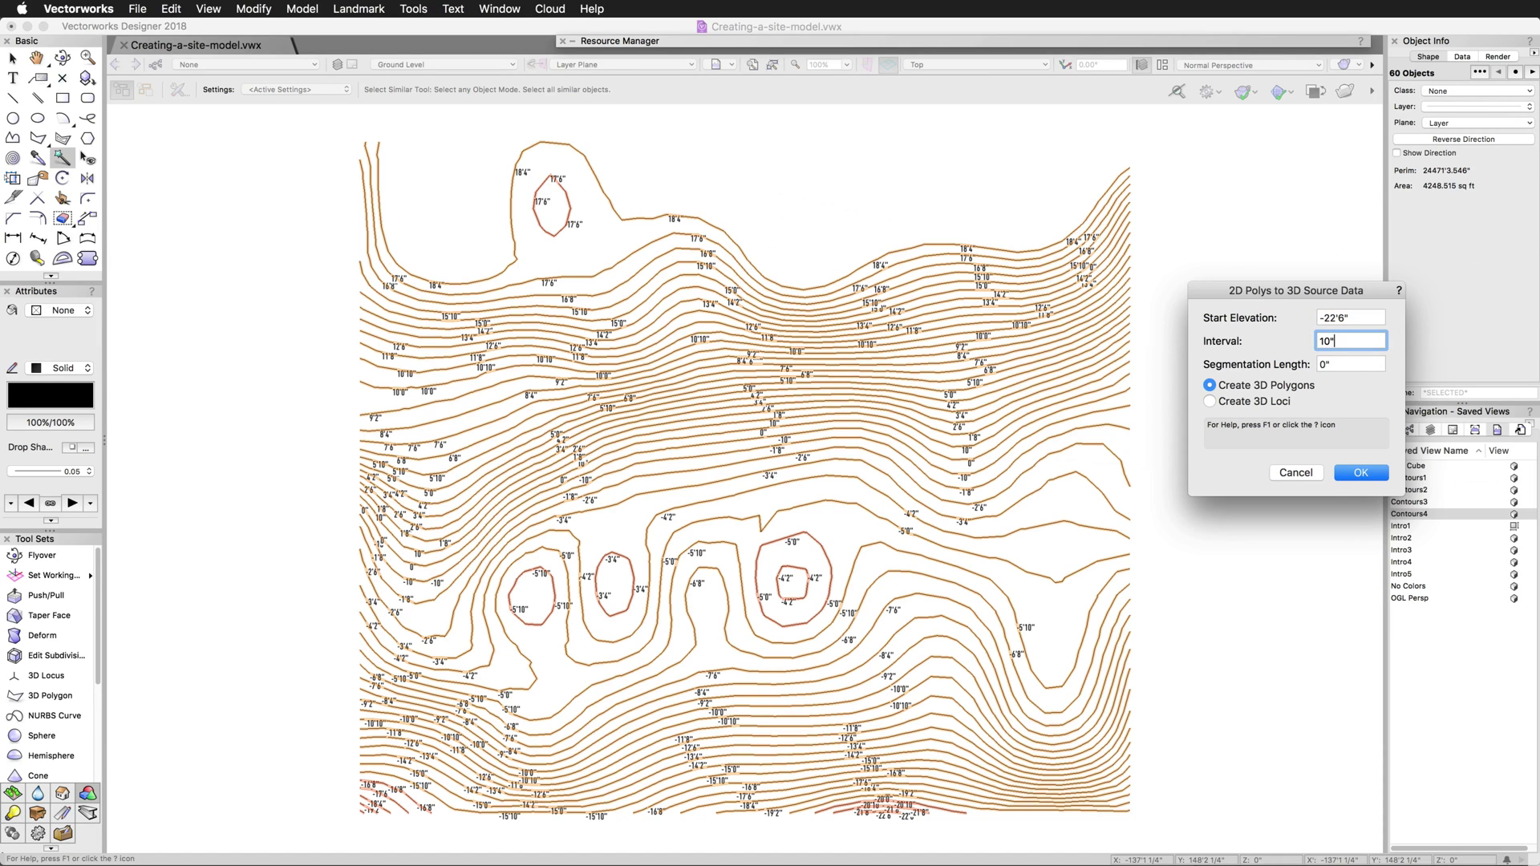
left_click(1348, 368)
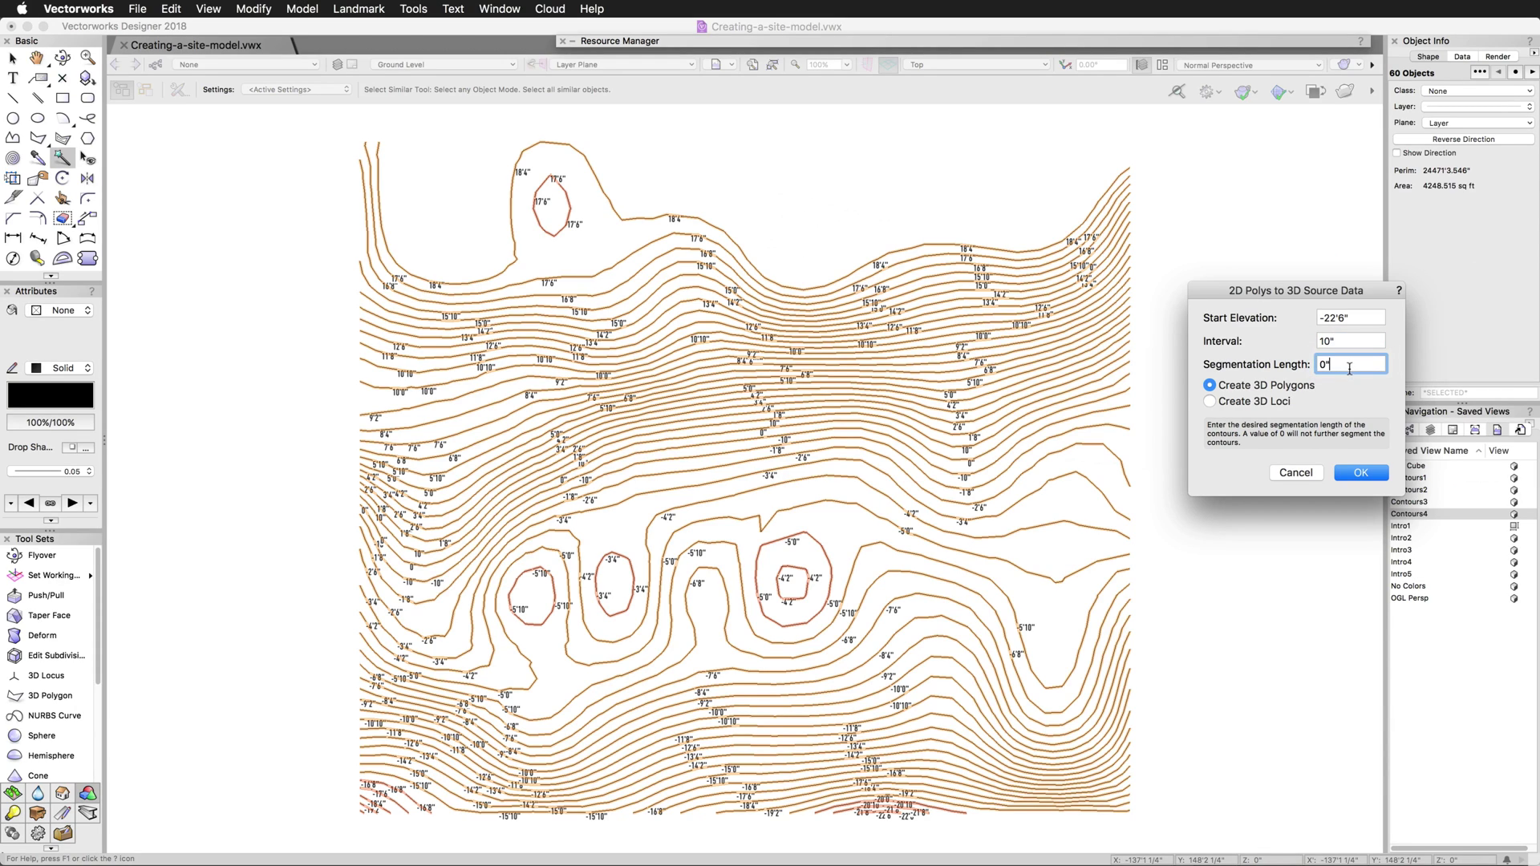
left_click_drag(1350, 369, 1310, 363)
type("6\"")
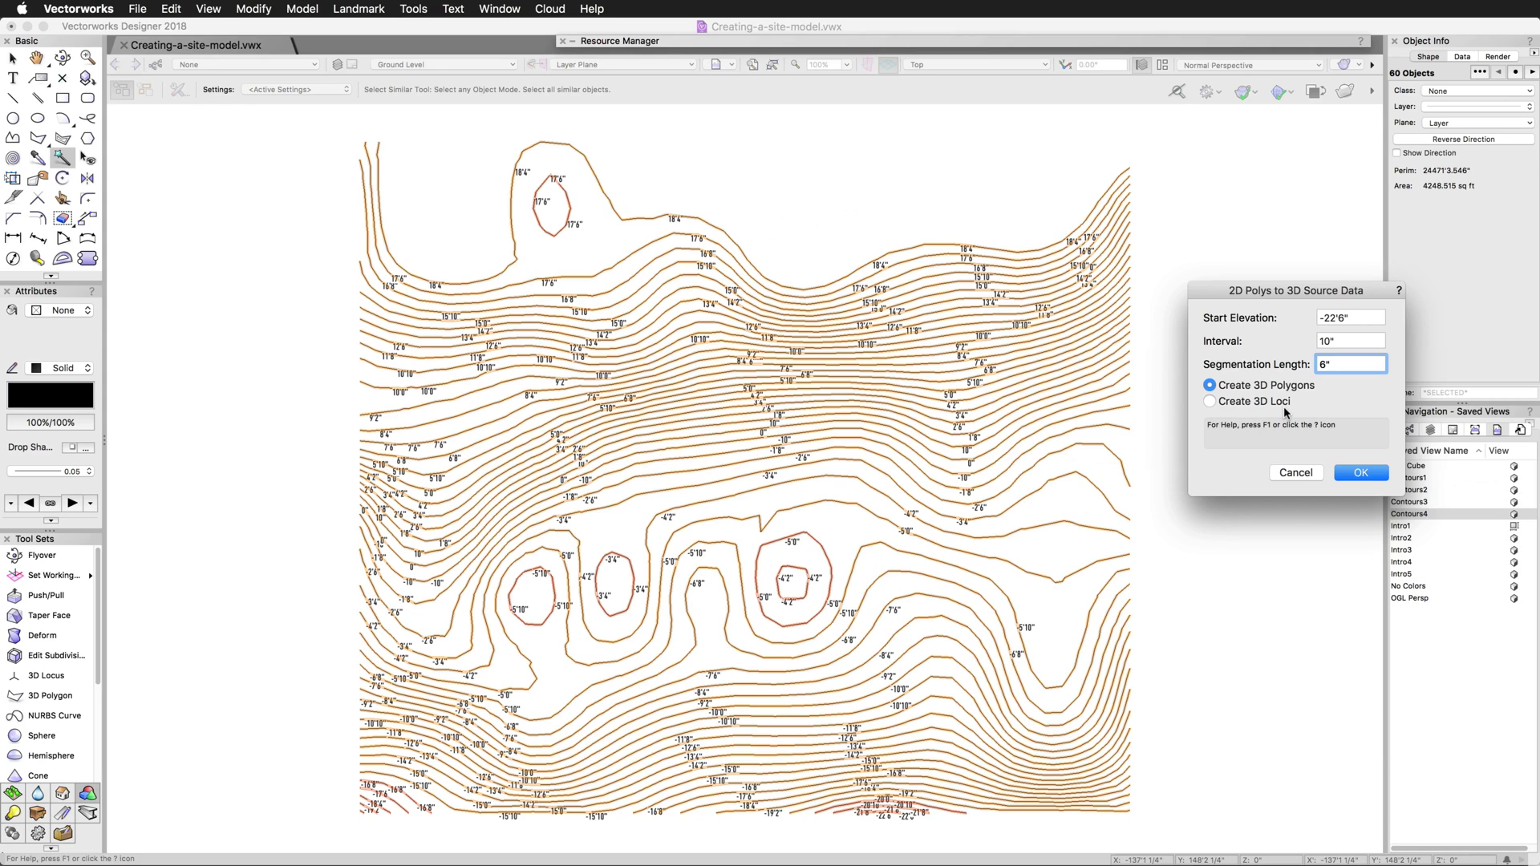
Accept the conversion settings and raise the first highlighted contour's height by a net two 10" intervals.
left_click(1351, 475)
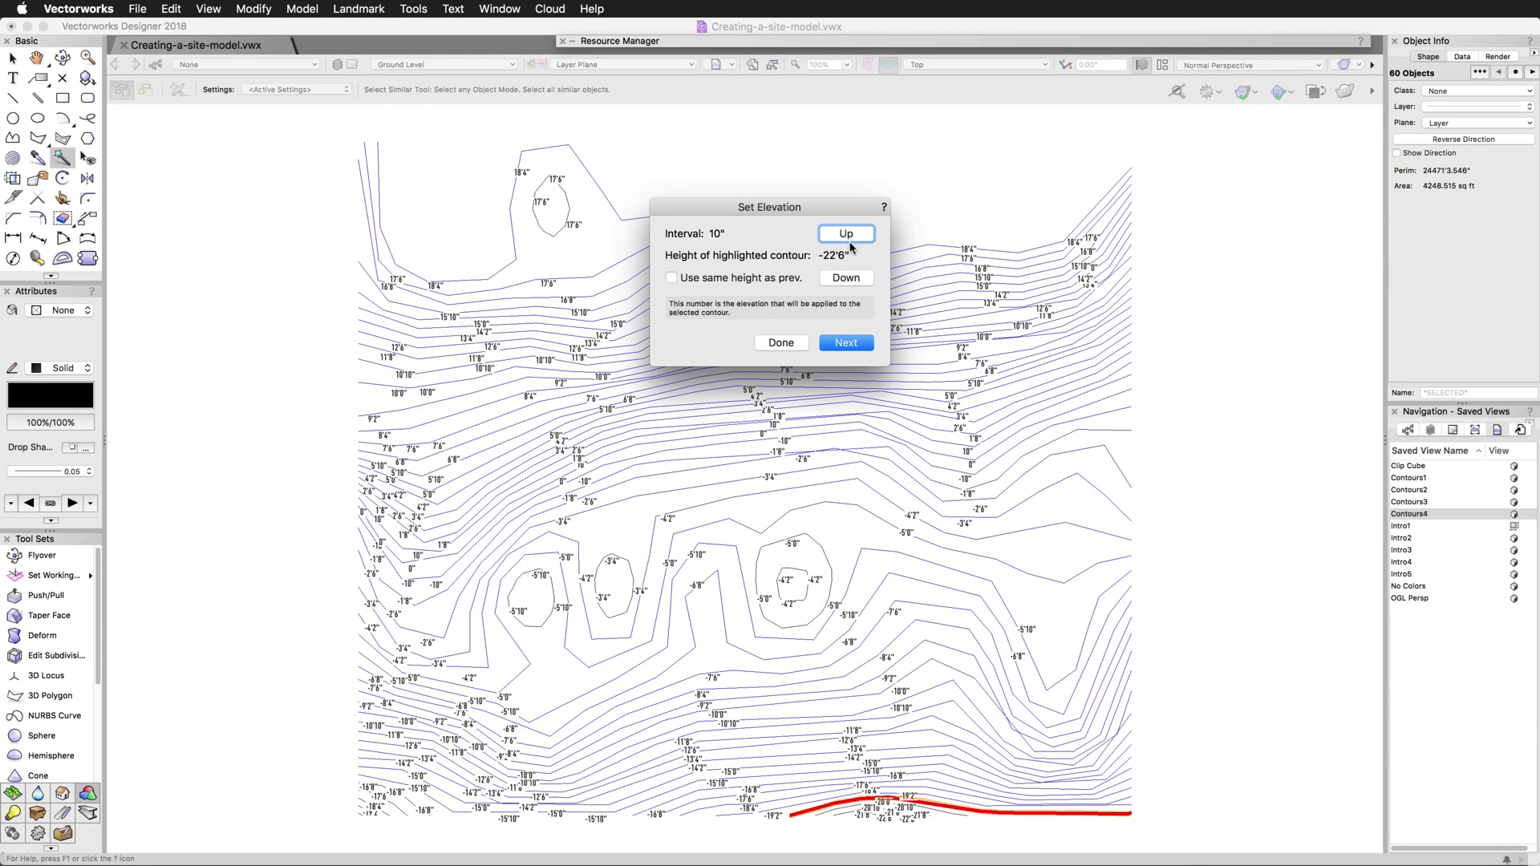
left_click_drag(760, 210, 1248, 389)
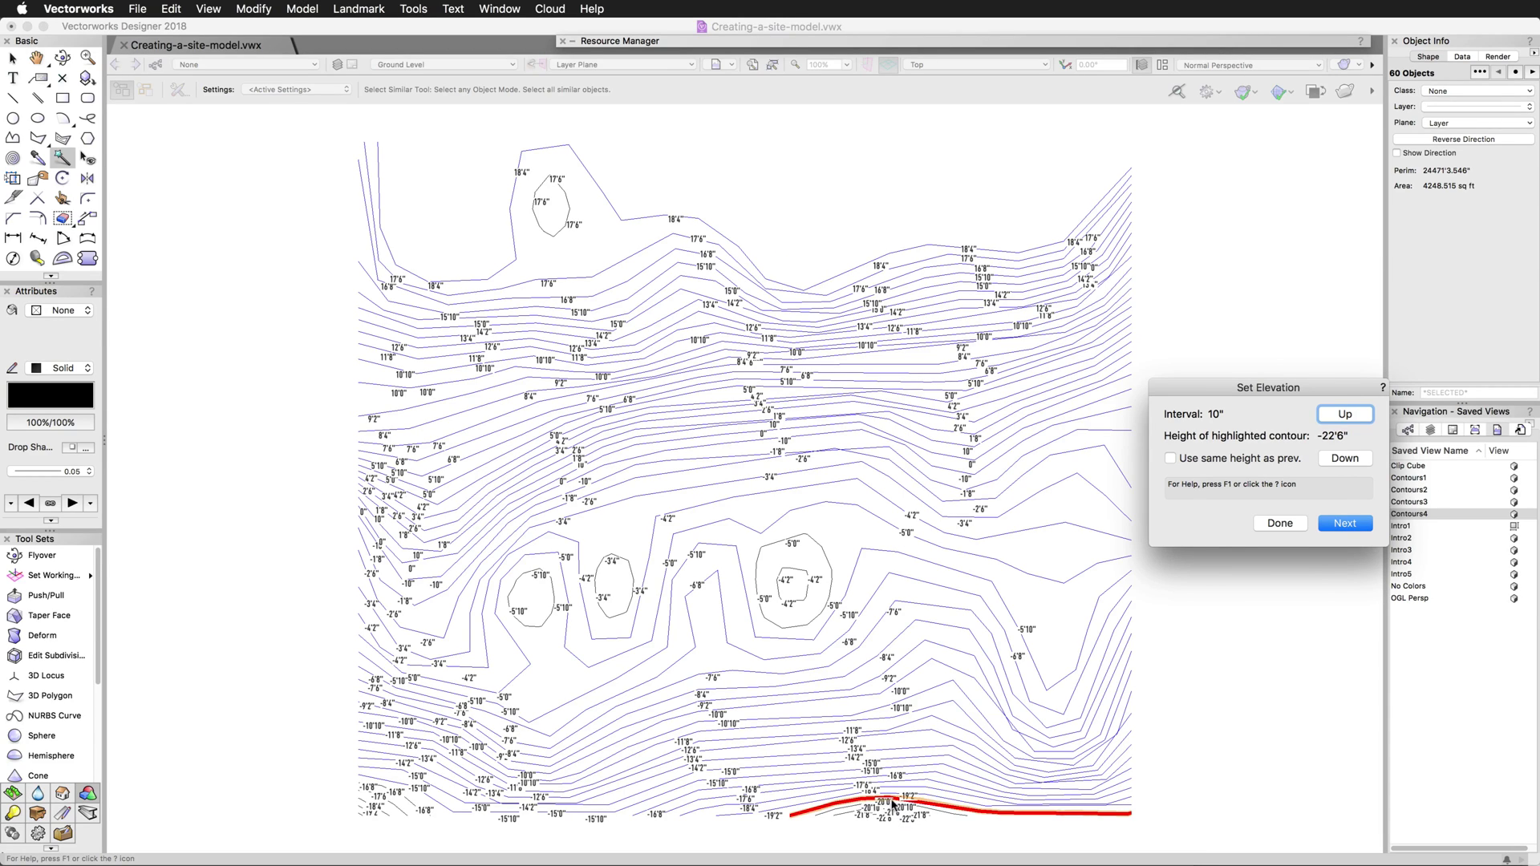
left_click(1347, 461)
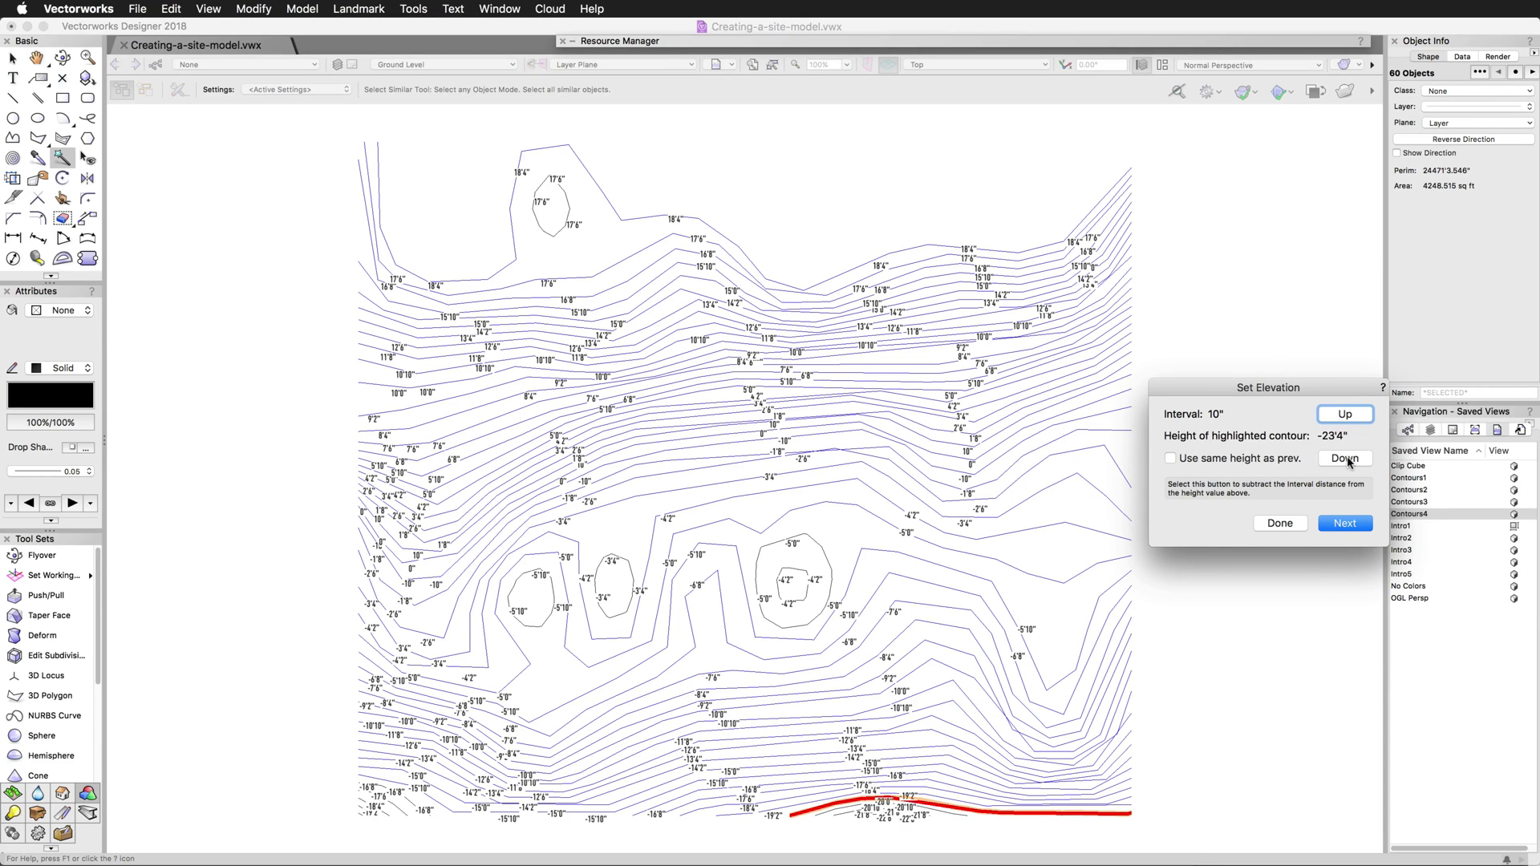
left_click(1348, 461)
left_click(1344, 415)
left_click(1344, 415)
left_click(1343, 416)
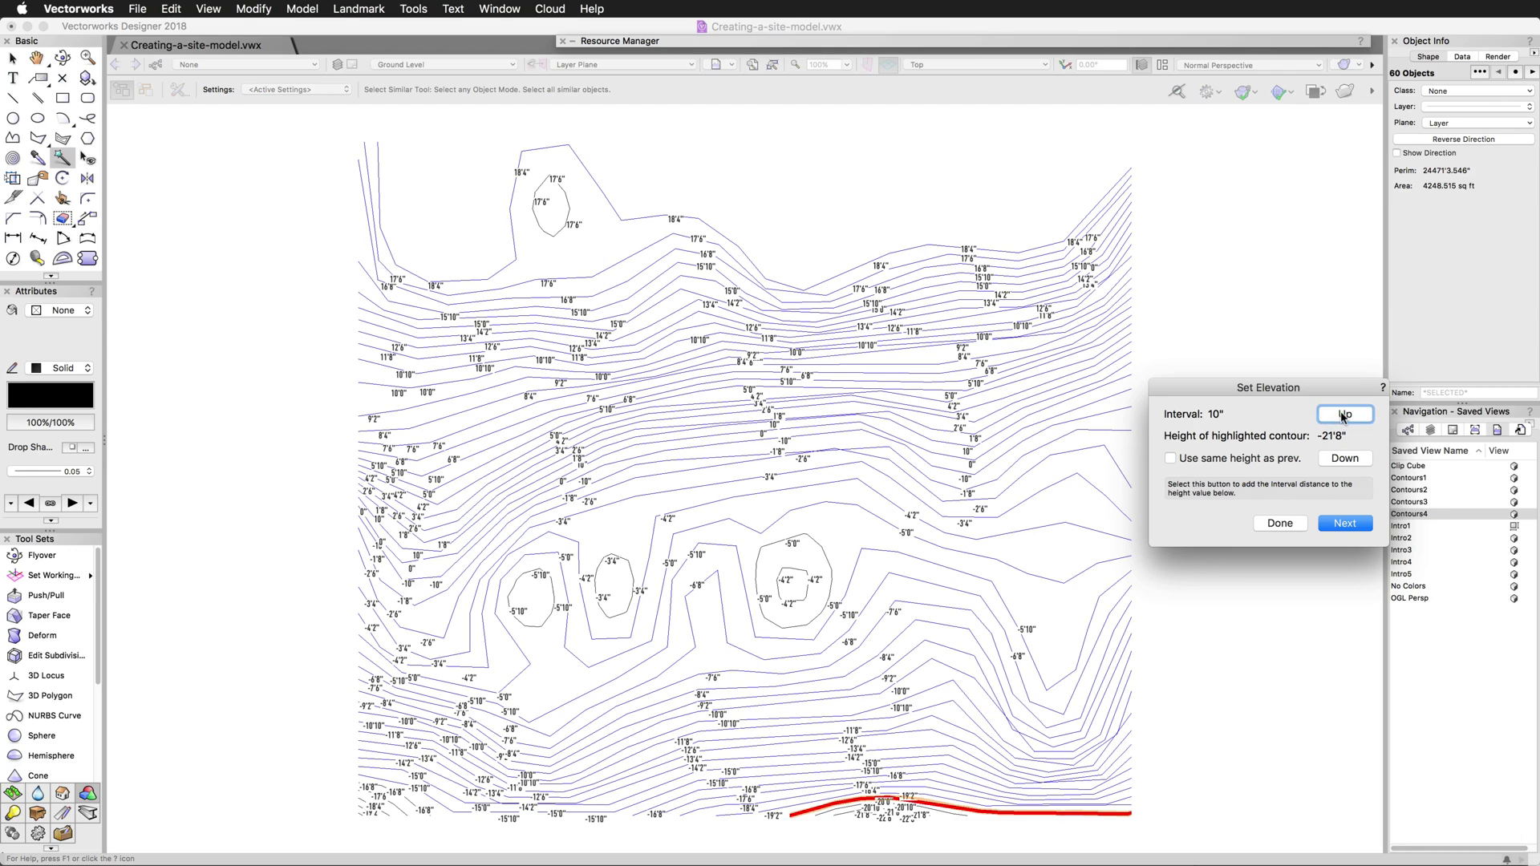
left_click(1344, 416)
left_click(1343, 416)
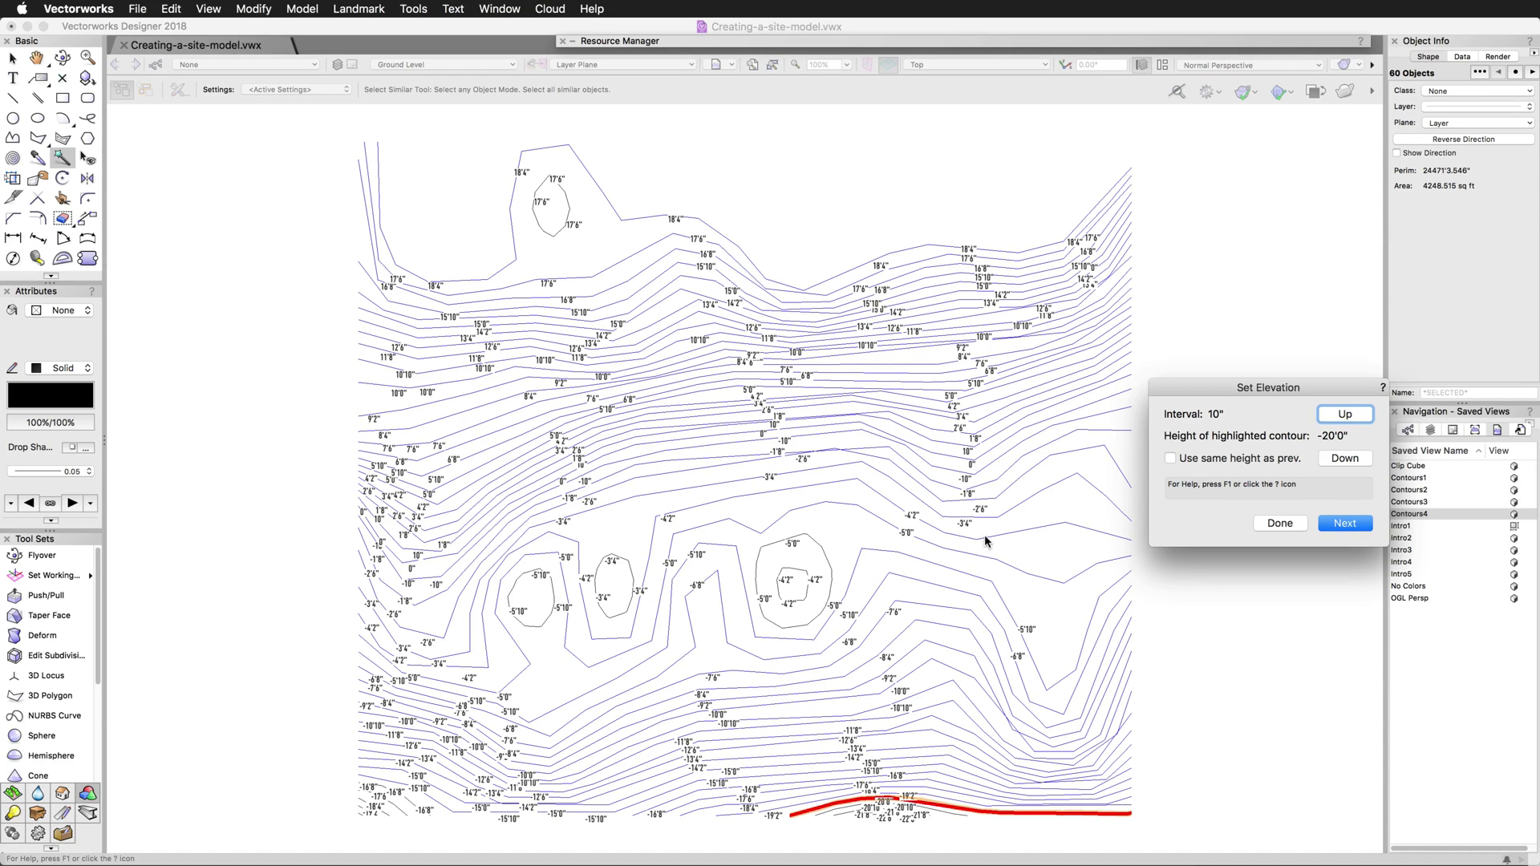
Assign each contour its height in turn, climbing in 10" steps up to 18'4" at the top.
left_click(1336, 522)
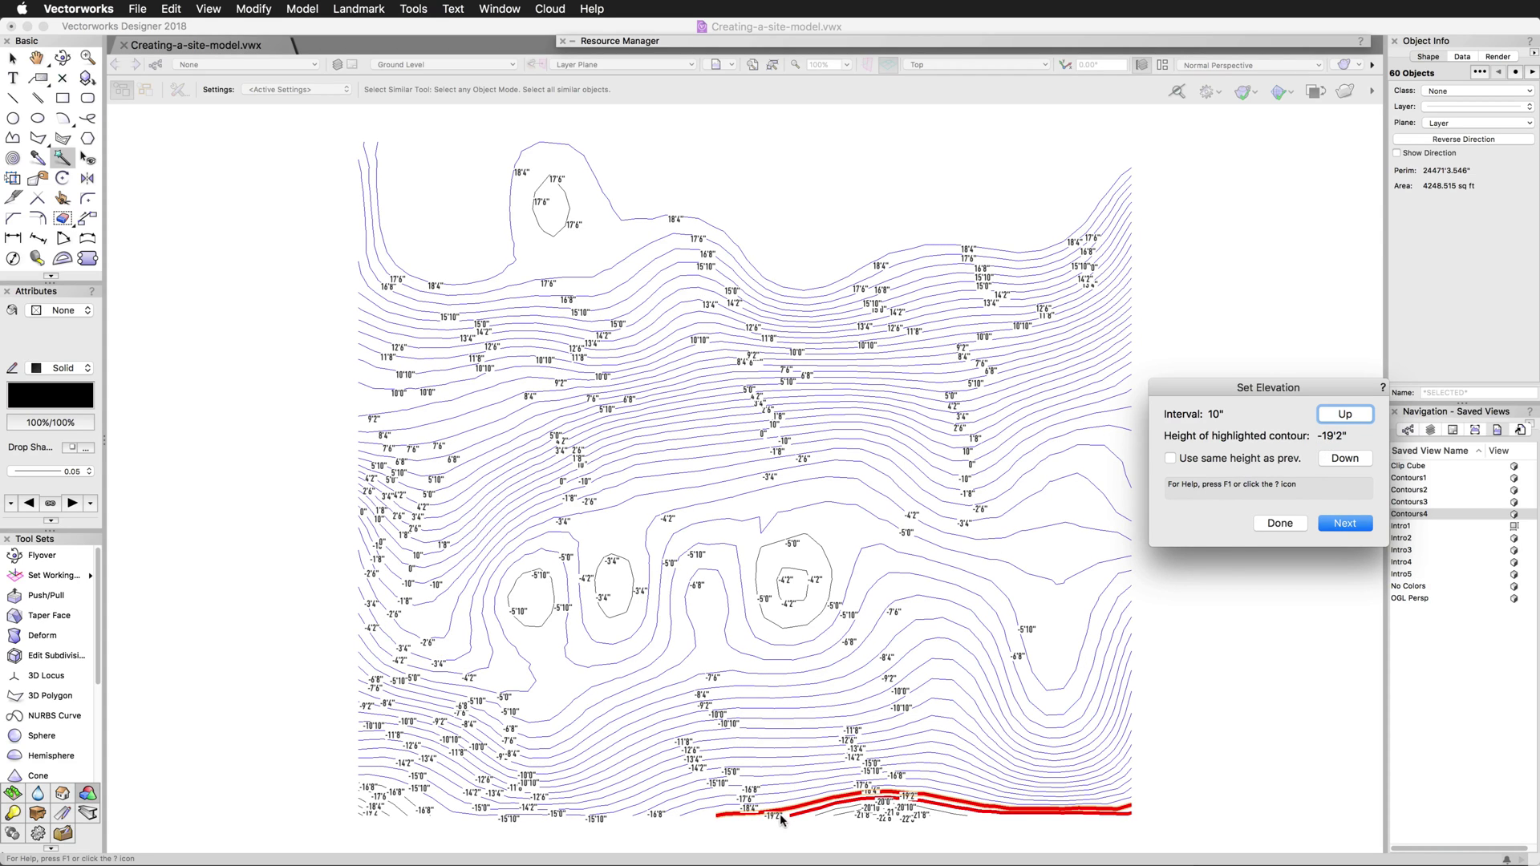
left_click(1344, 524)
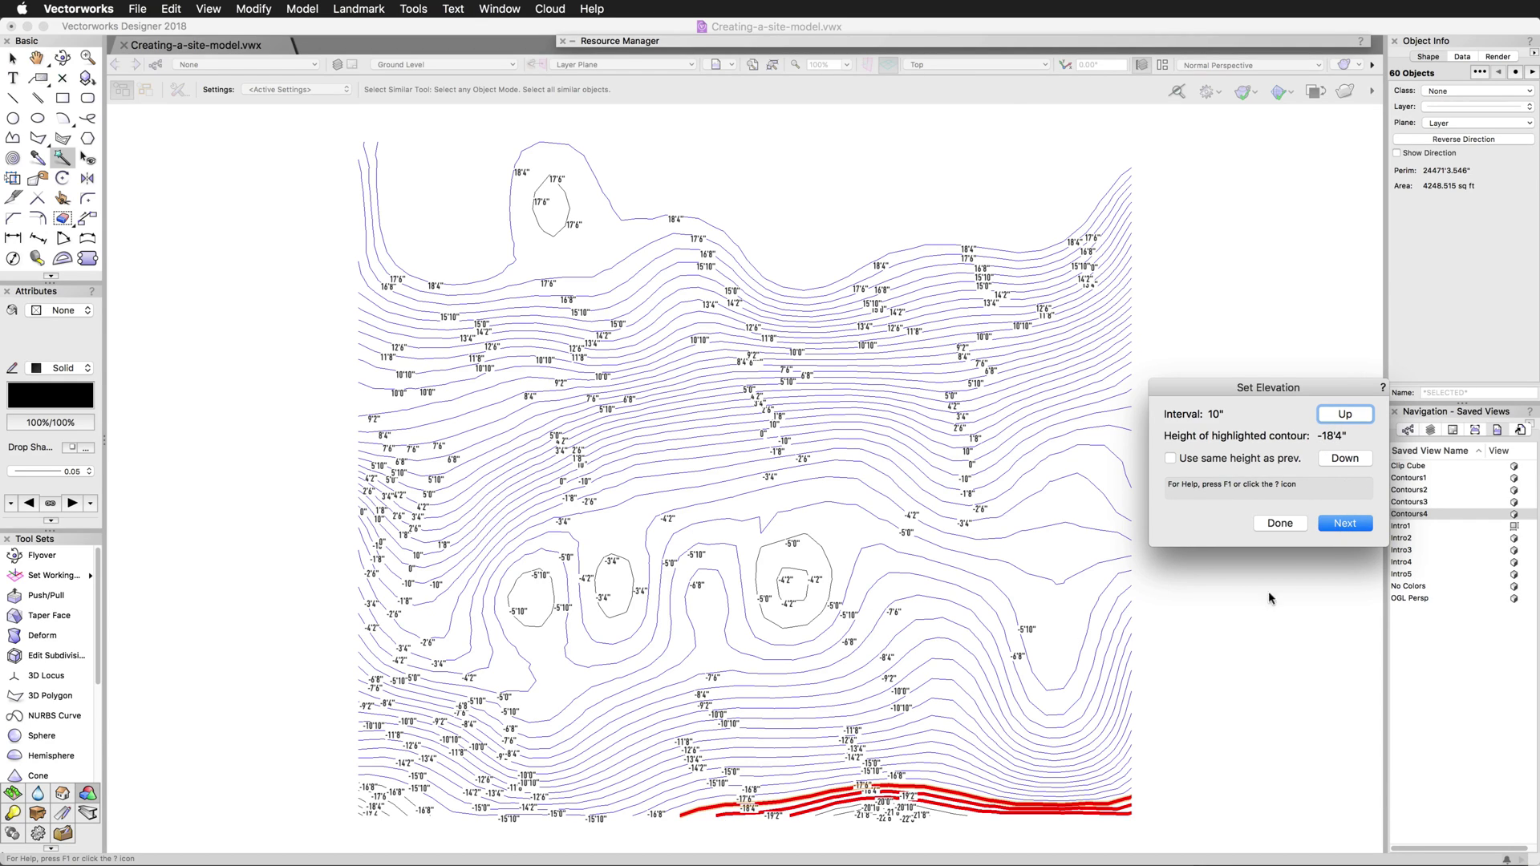
left_click(1353, 525)
left_click(1352, 524)
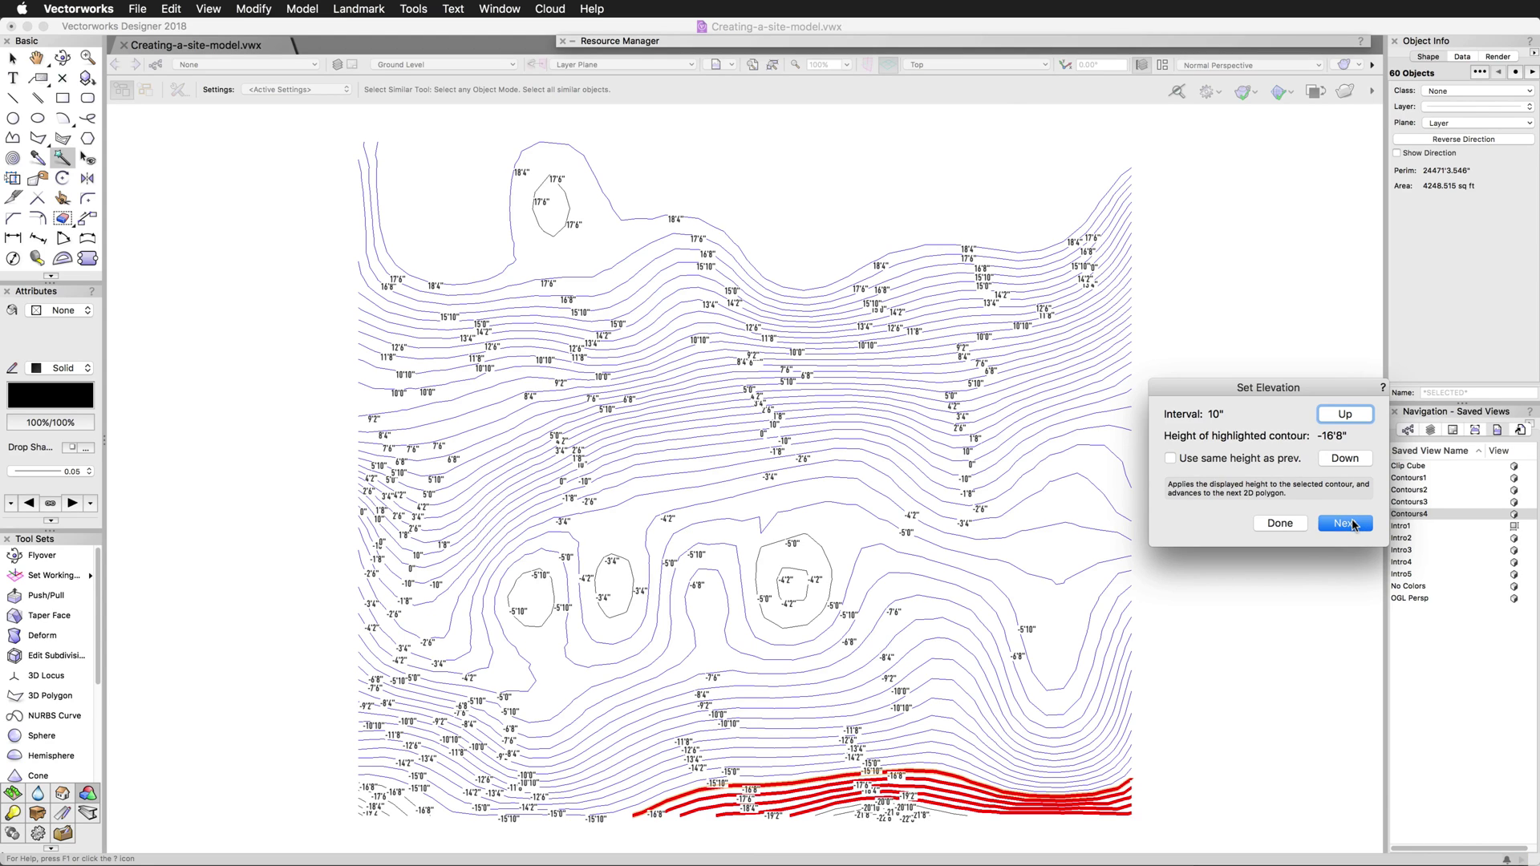
left_click(1349, 524)
left_click(1346, 524)
left_click(1346, 524)
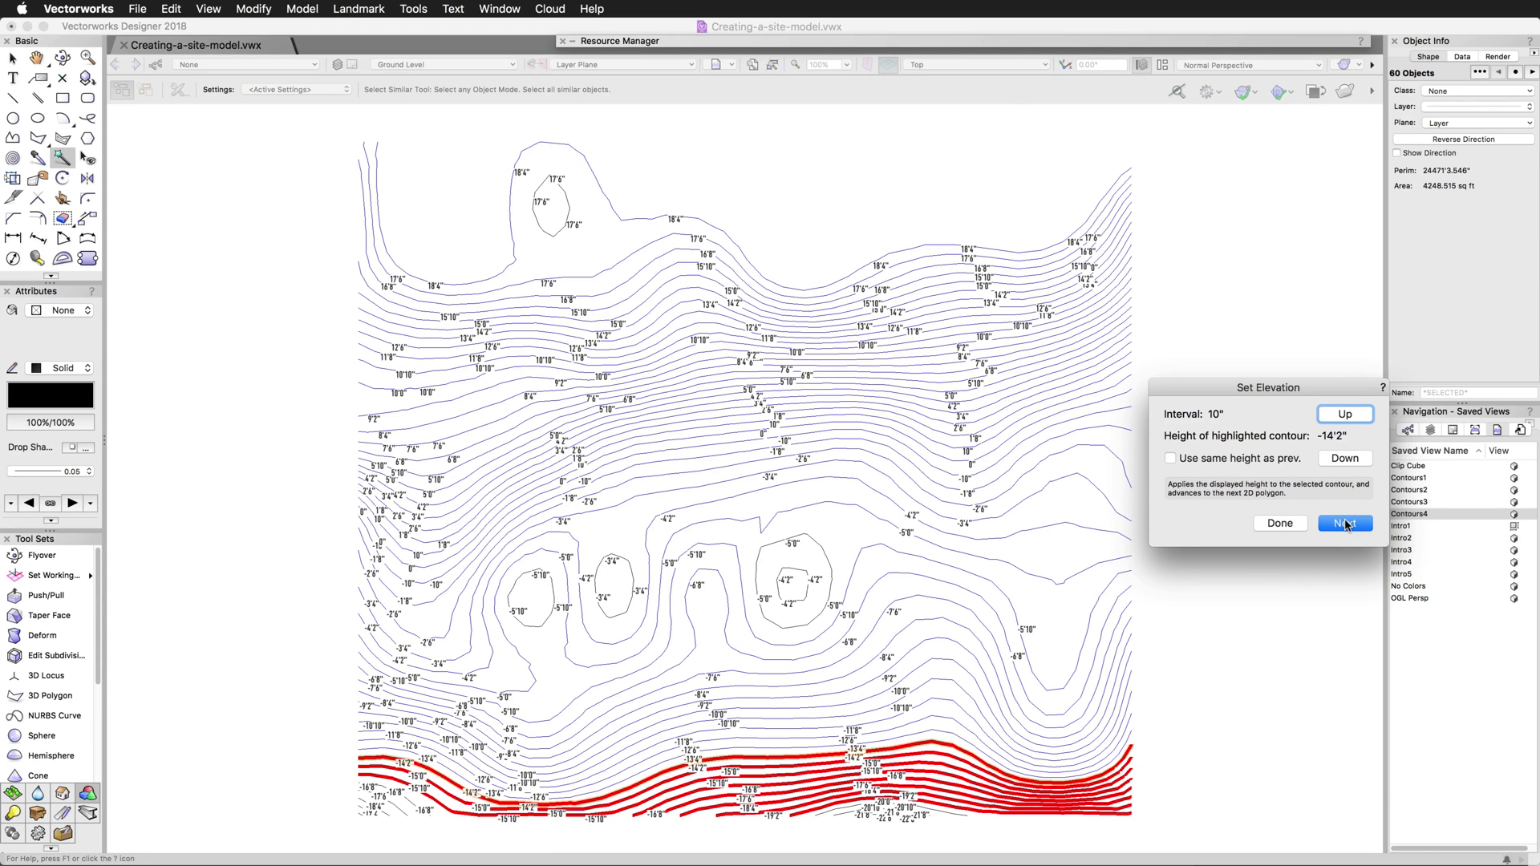
left_click(1346, 524)
left_click(1346, 523)
left_click(1346, 524)
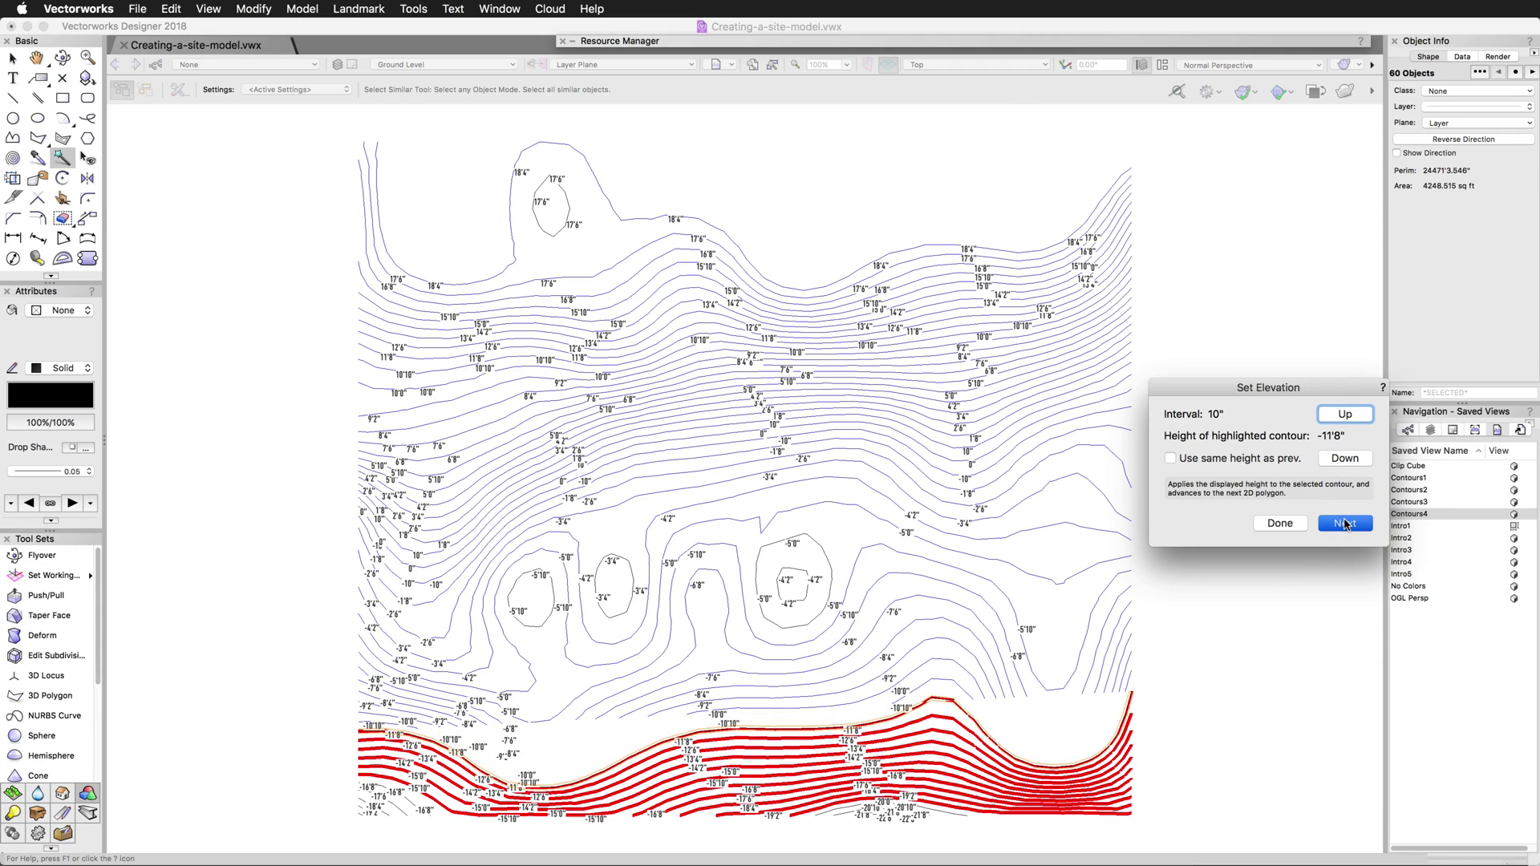
left_click(1345, 523)
left_click(1346, 523)
left_click(1345, 523)
left_click(1346, 524)
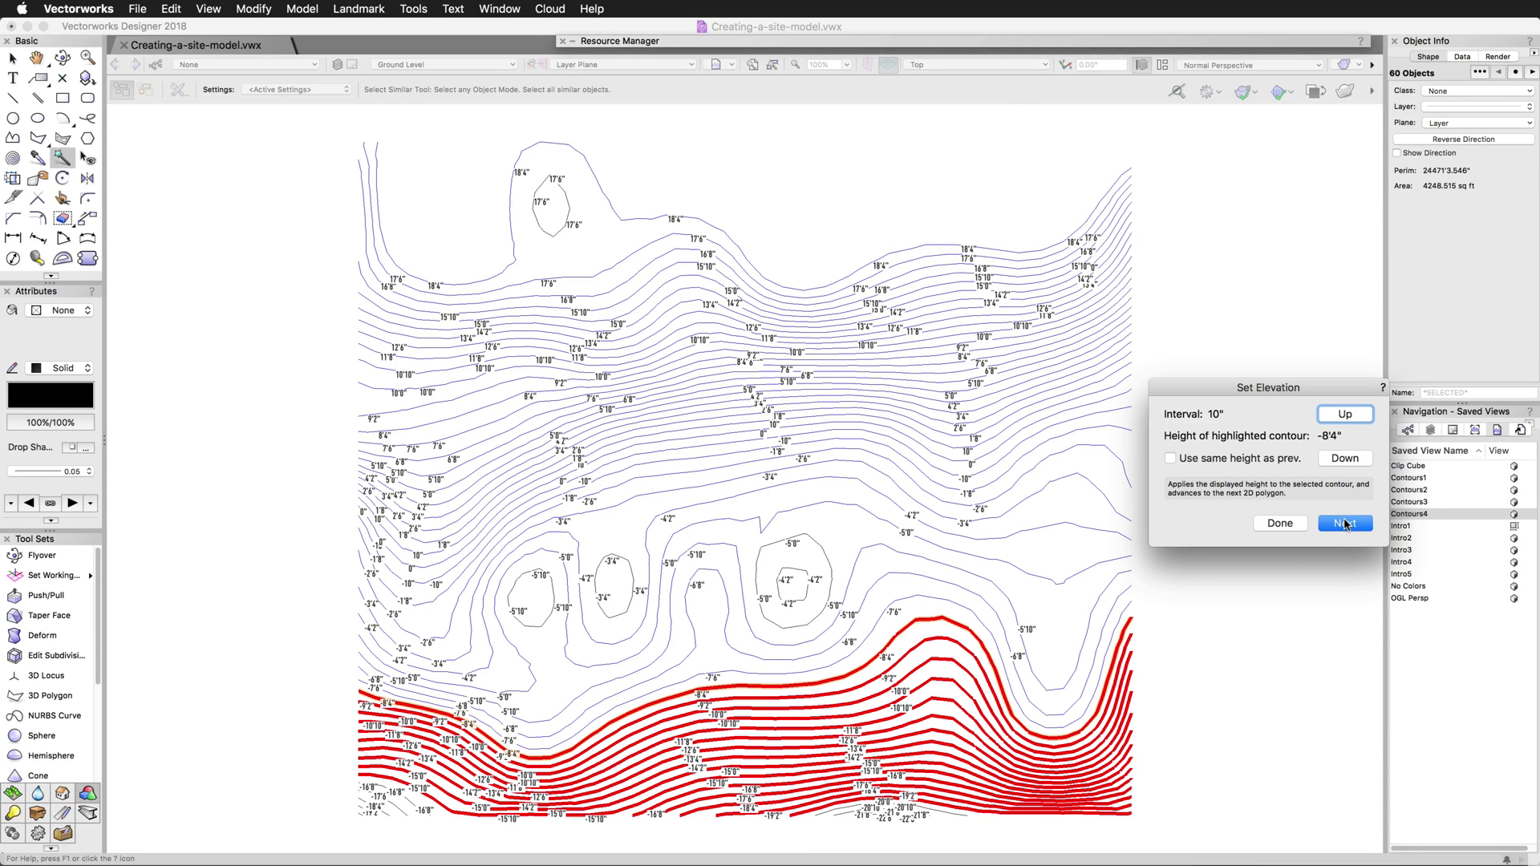
left_click(1346, 524)
left_click(1346, 523)
left_click(1346, 524)
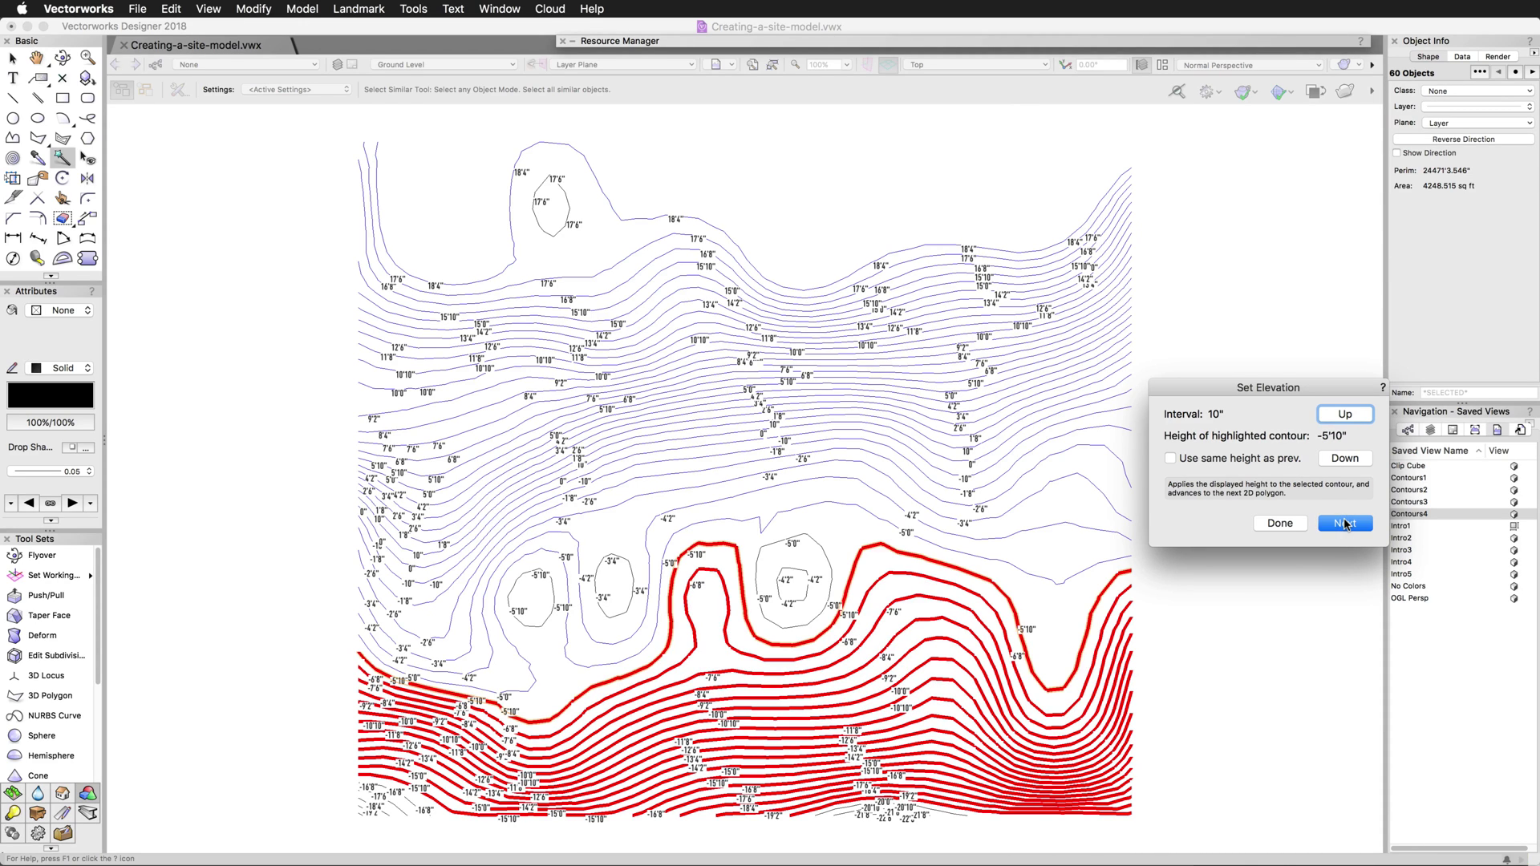
left_click(1346, 523)
left_click(1346, 523)
left_click(1346, 524)
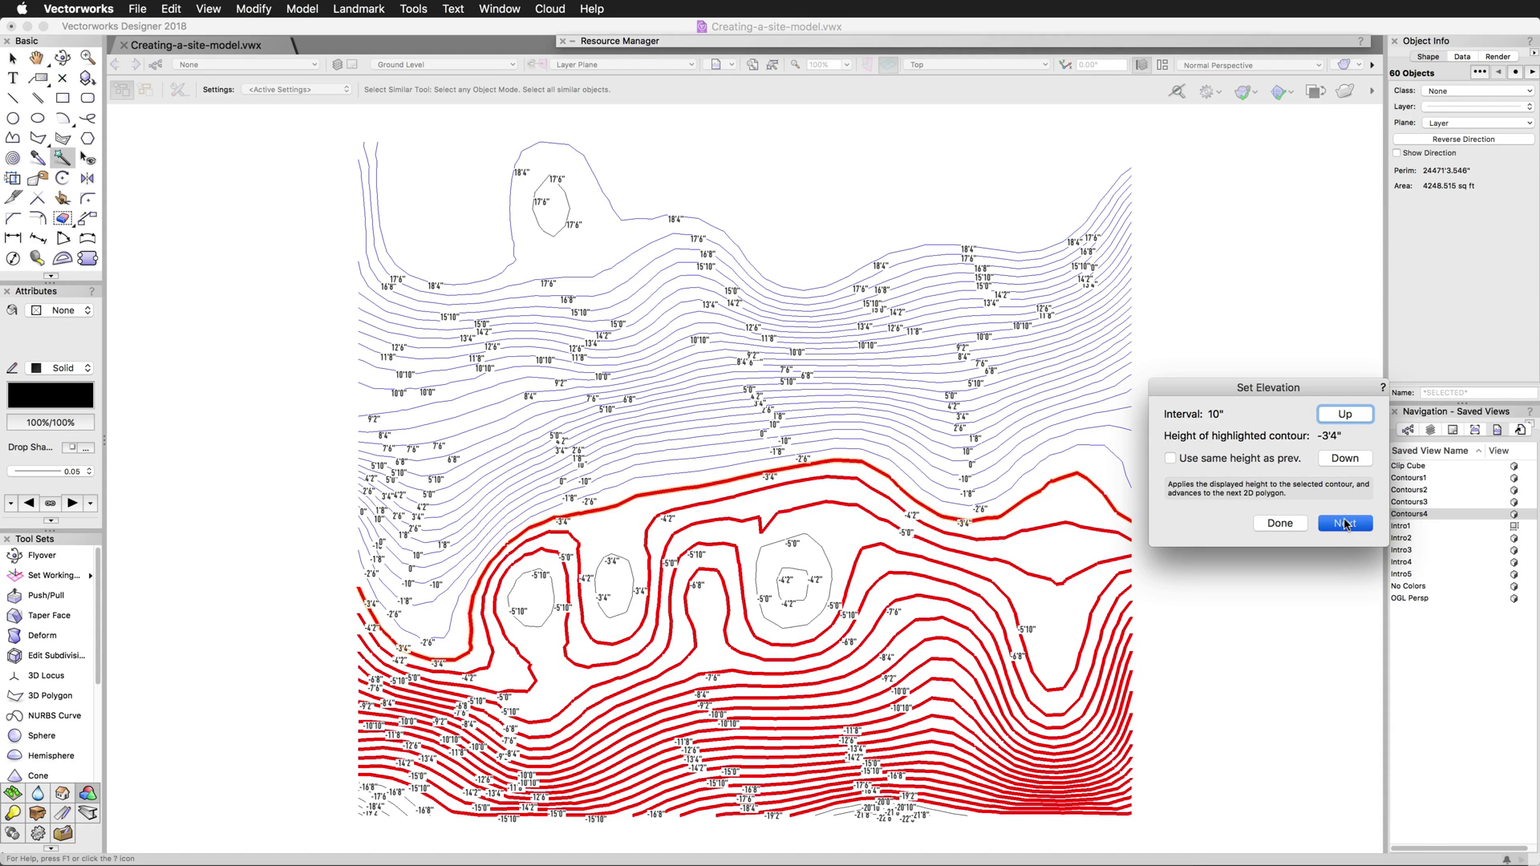
left_click(1346, 524)
left_click(1346, 524)
left_click(1346, 524)
left_click(1345, 524)
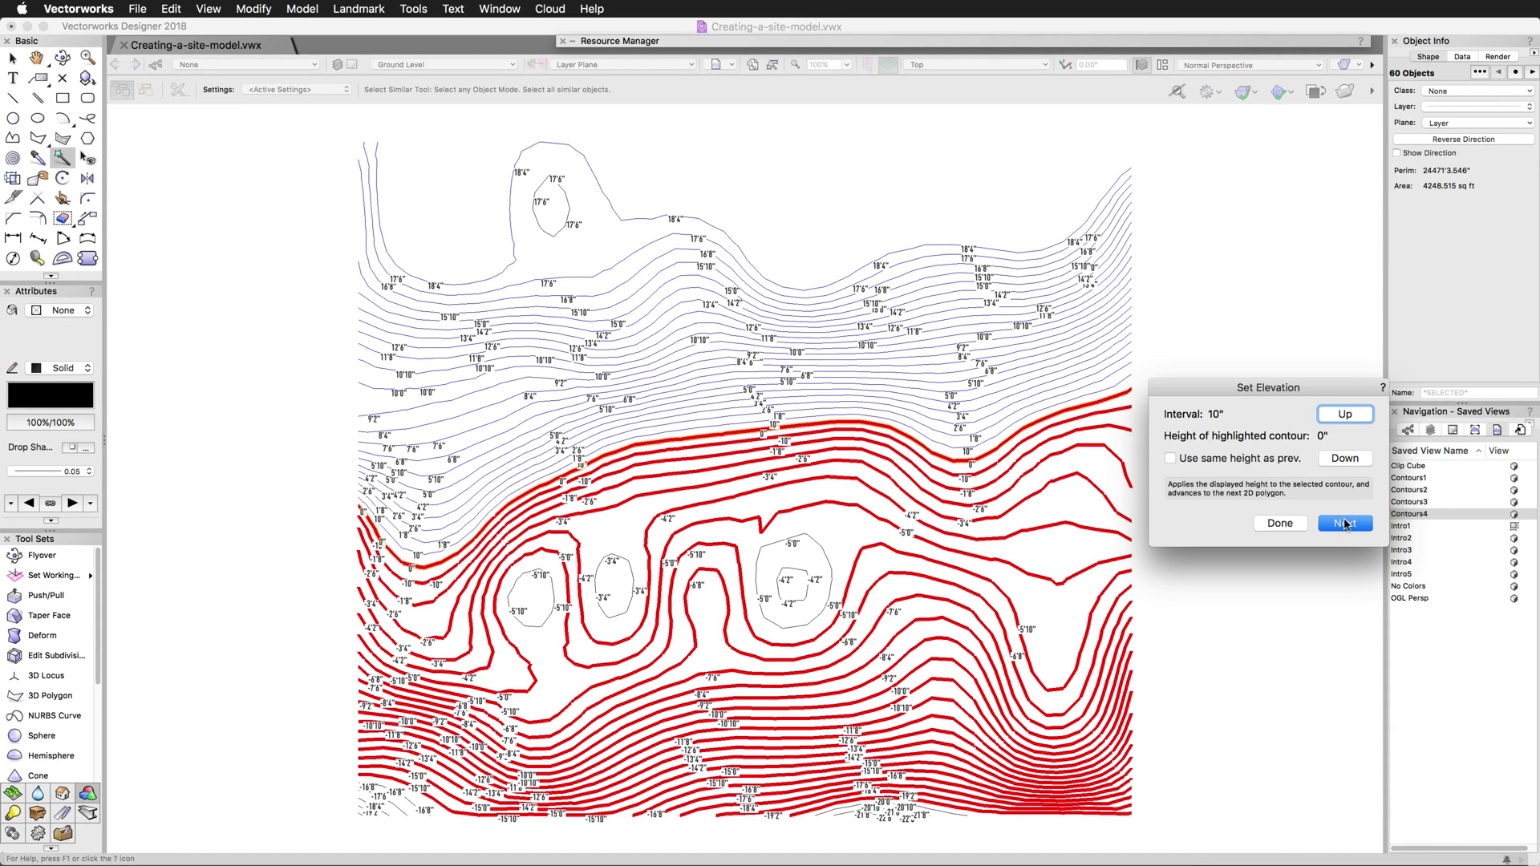
left_click(1345, 524)
left_click(1345, 524)
left_click(1345, 524)
left_click(1345, 524)
left_click(1345, 523)
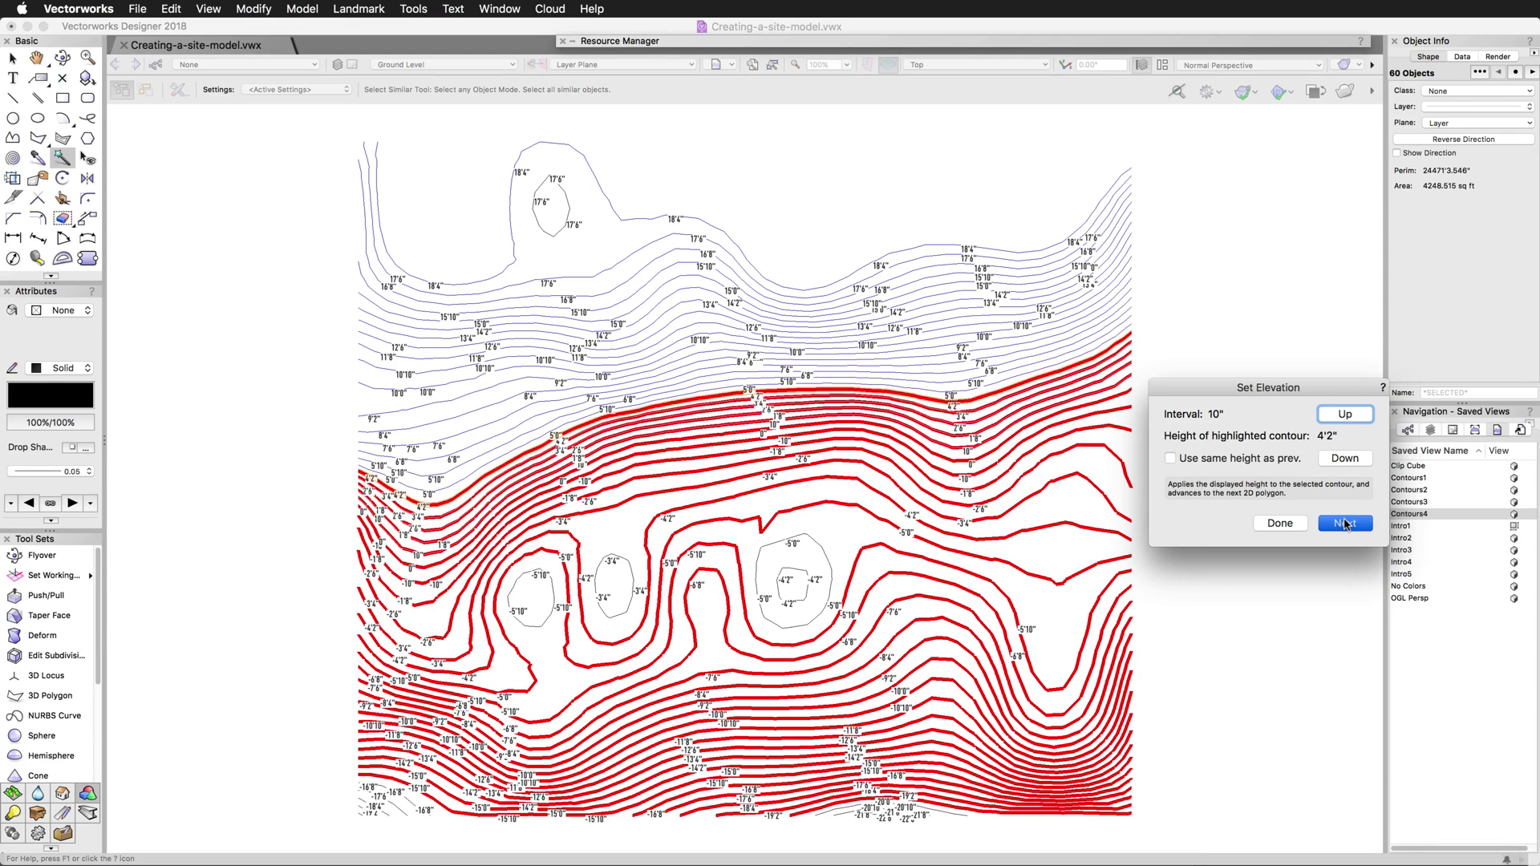
left_click(1345, 524)
left_click(1345, 524)
left_click(1345, 524)
left_click(1345, 524)
left_click(1345, 524)
left_click(1345, 524)
left_click(1344, 523)
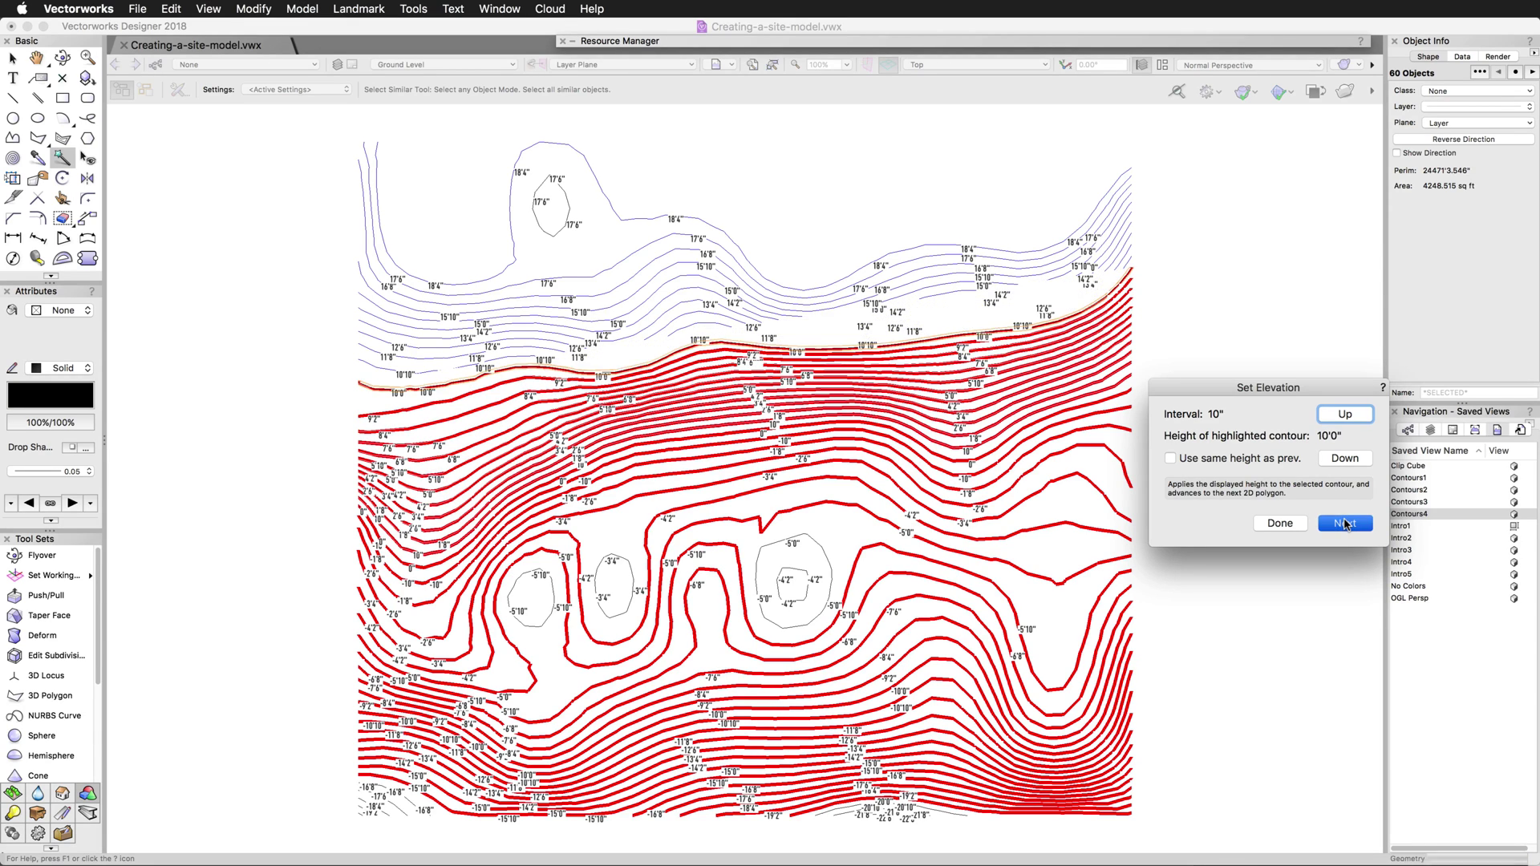
left_click(1345, 524)
left_click(1345, 524)
left_click(1344, 524)
left_click(1345, 524)
left_click(1345, 524)
left_click(1345, 524)
left_click(1345, 523)
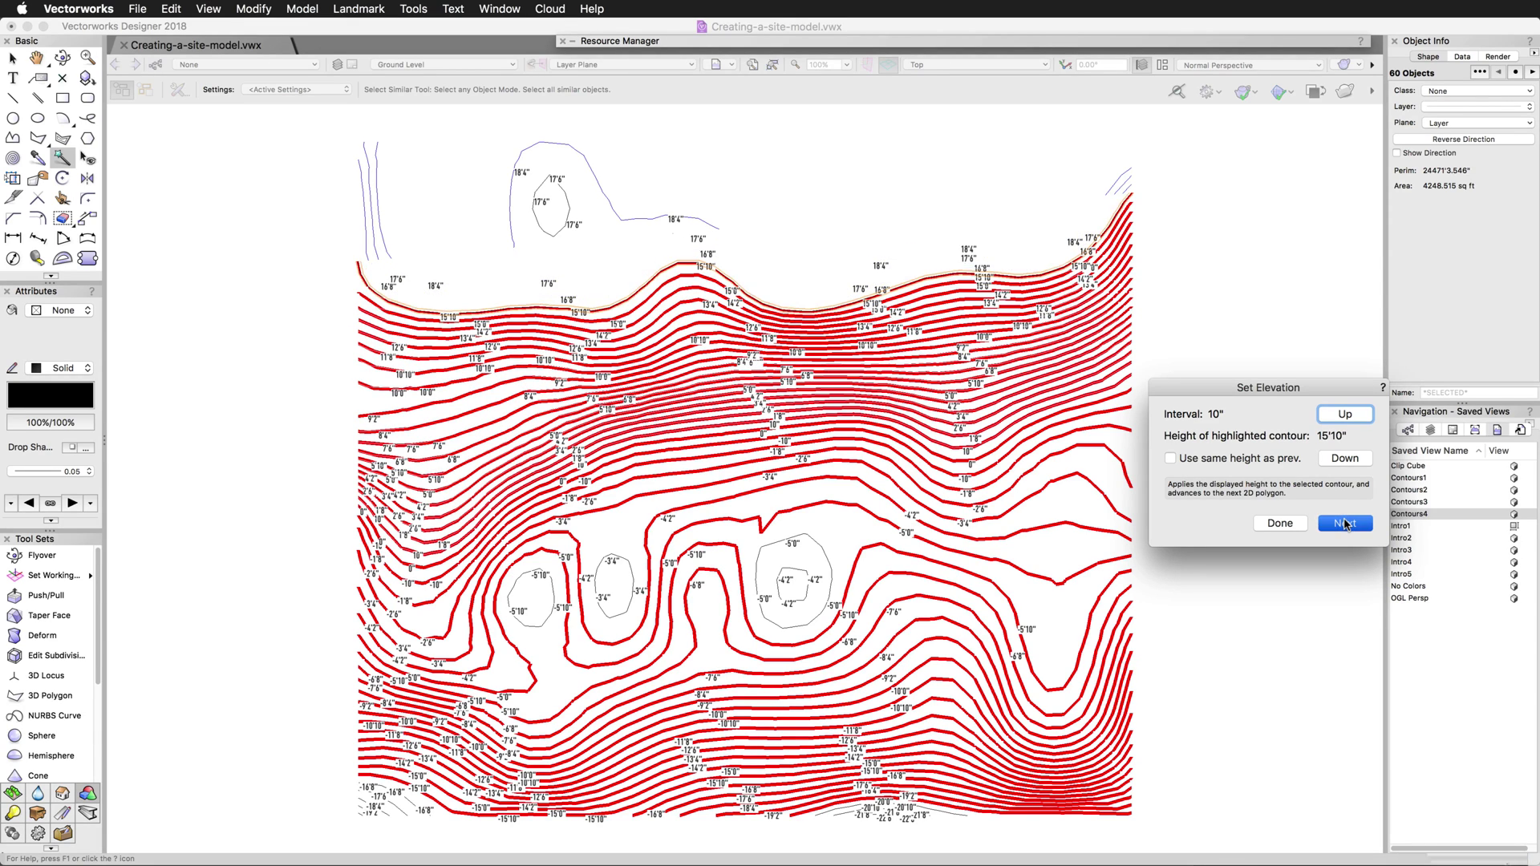
left_click(1345, 524)
left_click(1345, 523)
left_click(1345, 523)
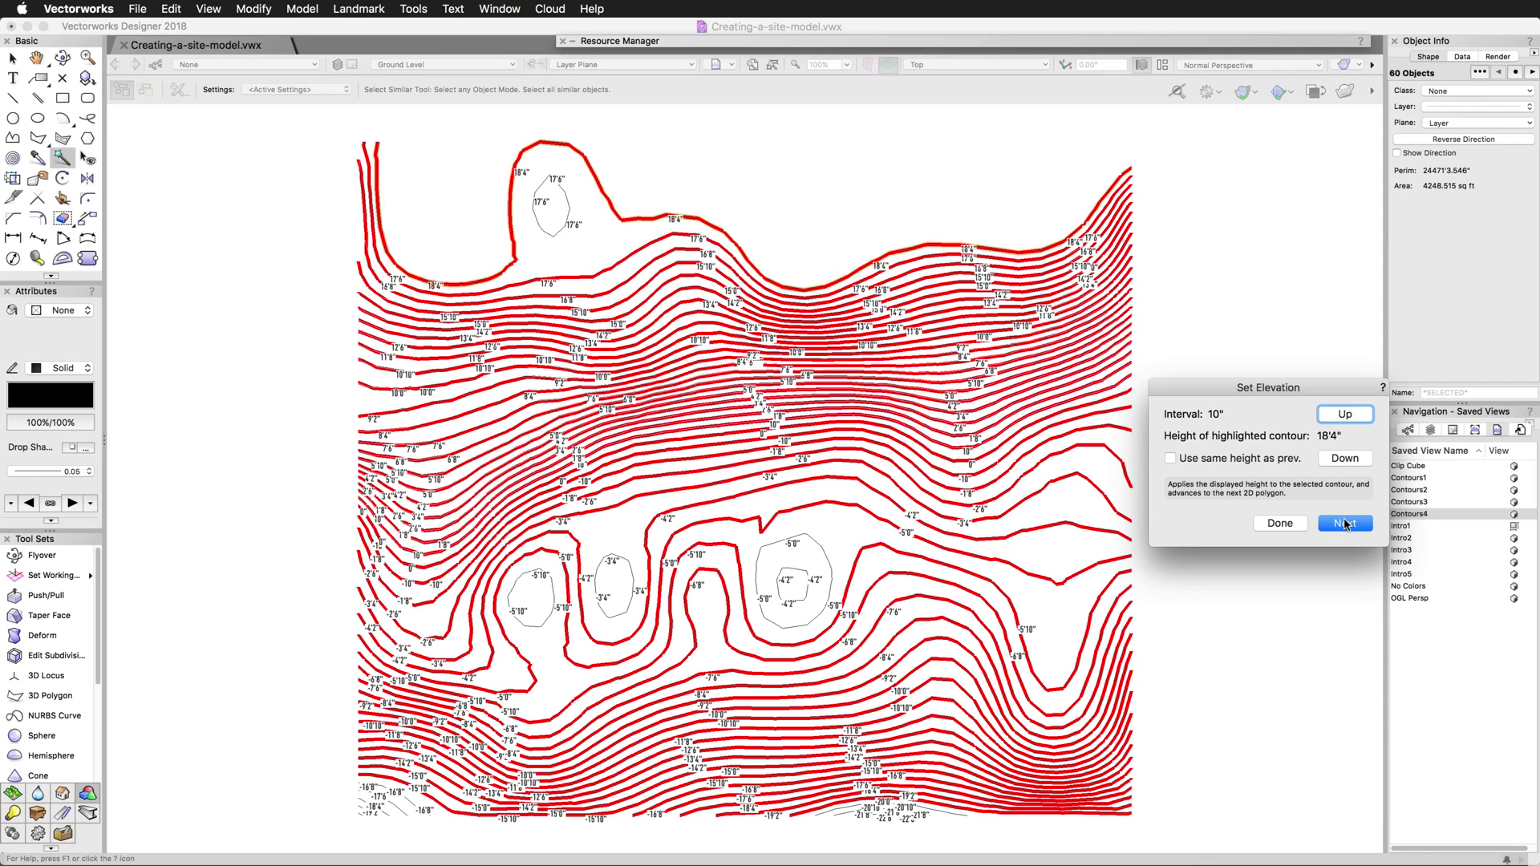
left_click(1345, 524)
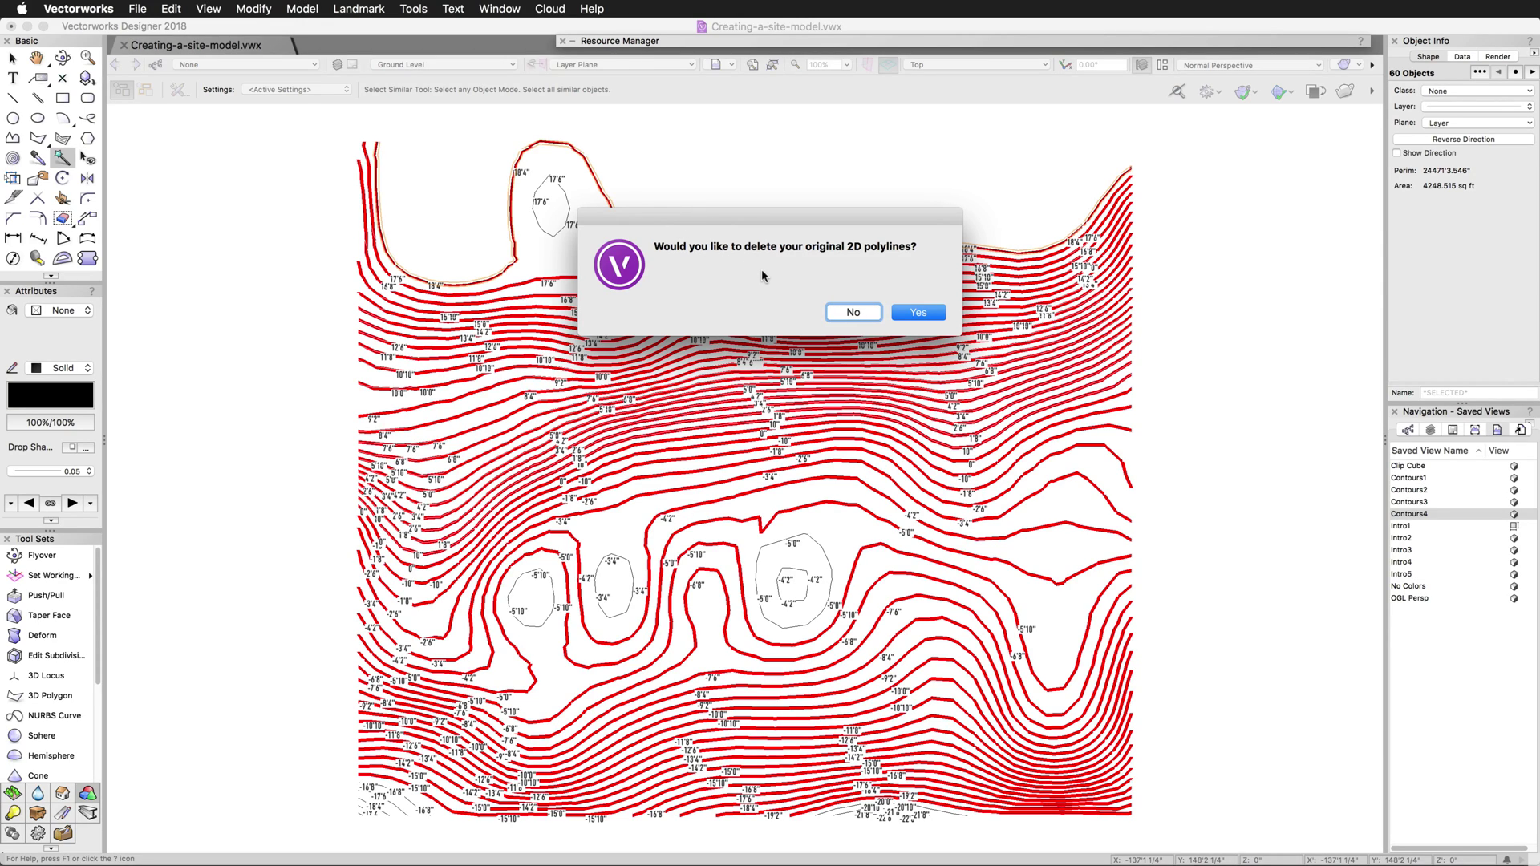
Keep the original 2D polylines when asked whether to delete them.
left_click(846, 312)
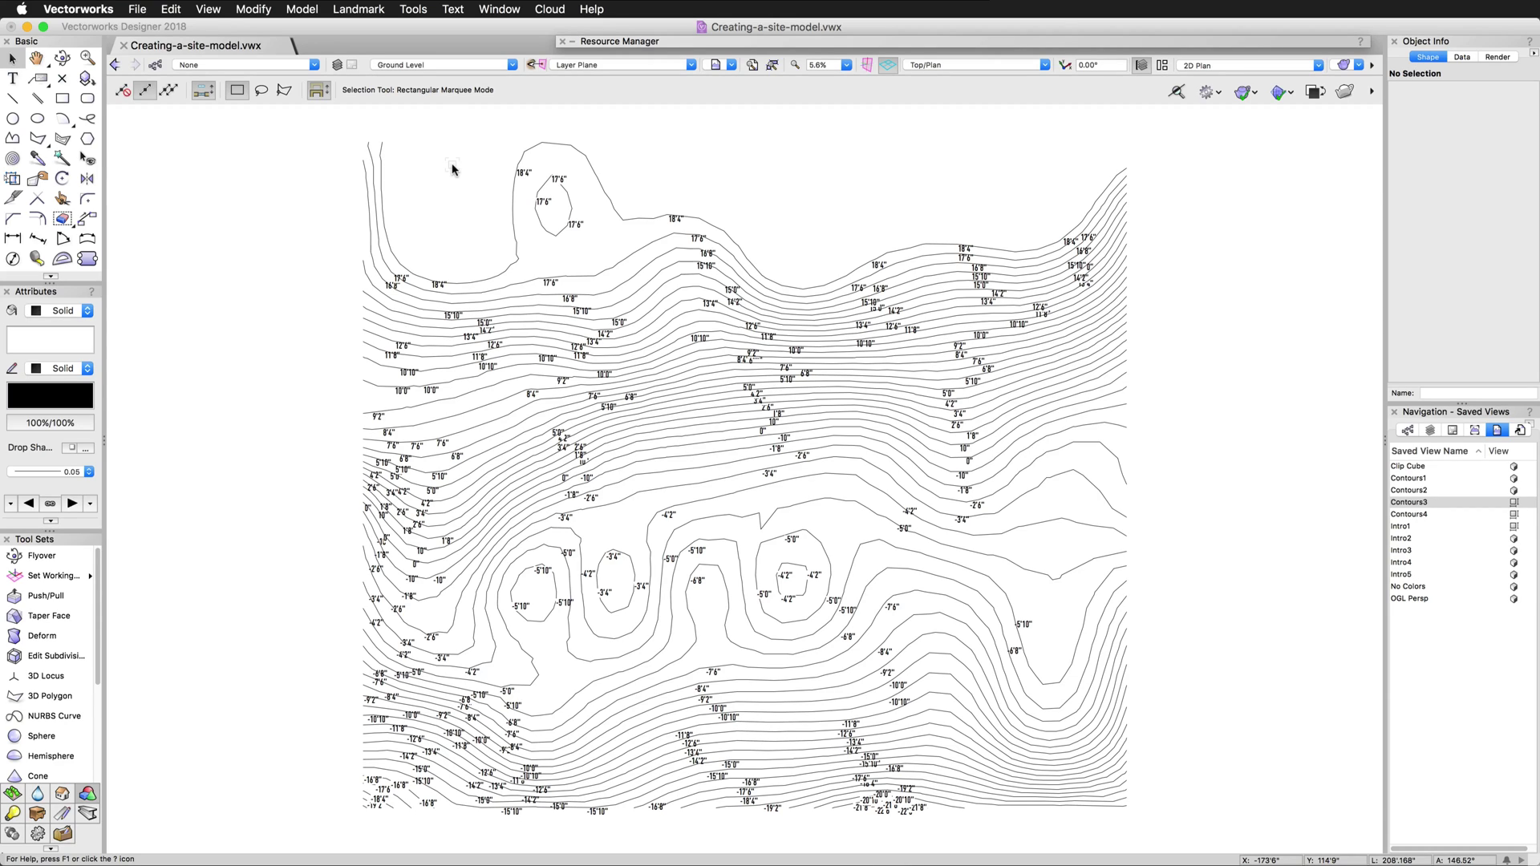
Select all open contours and the closed loops, then convert them with Modify > Convert > Convert to 3D Polys.
left_click(62, 158)
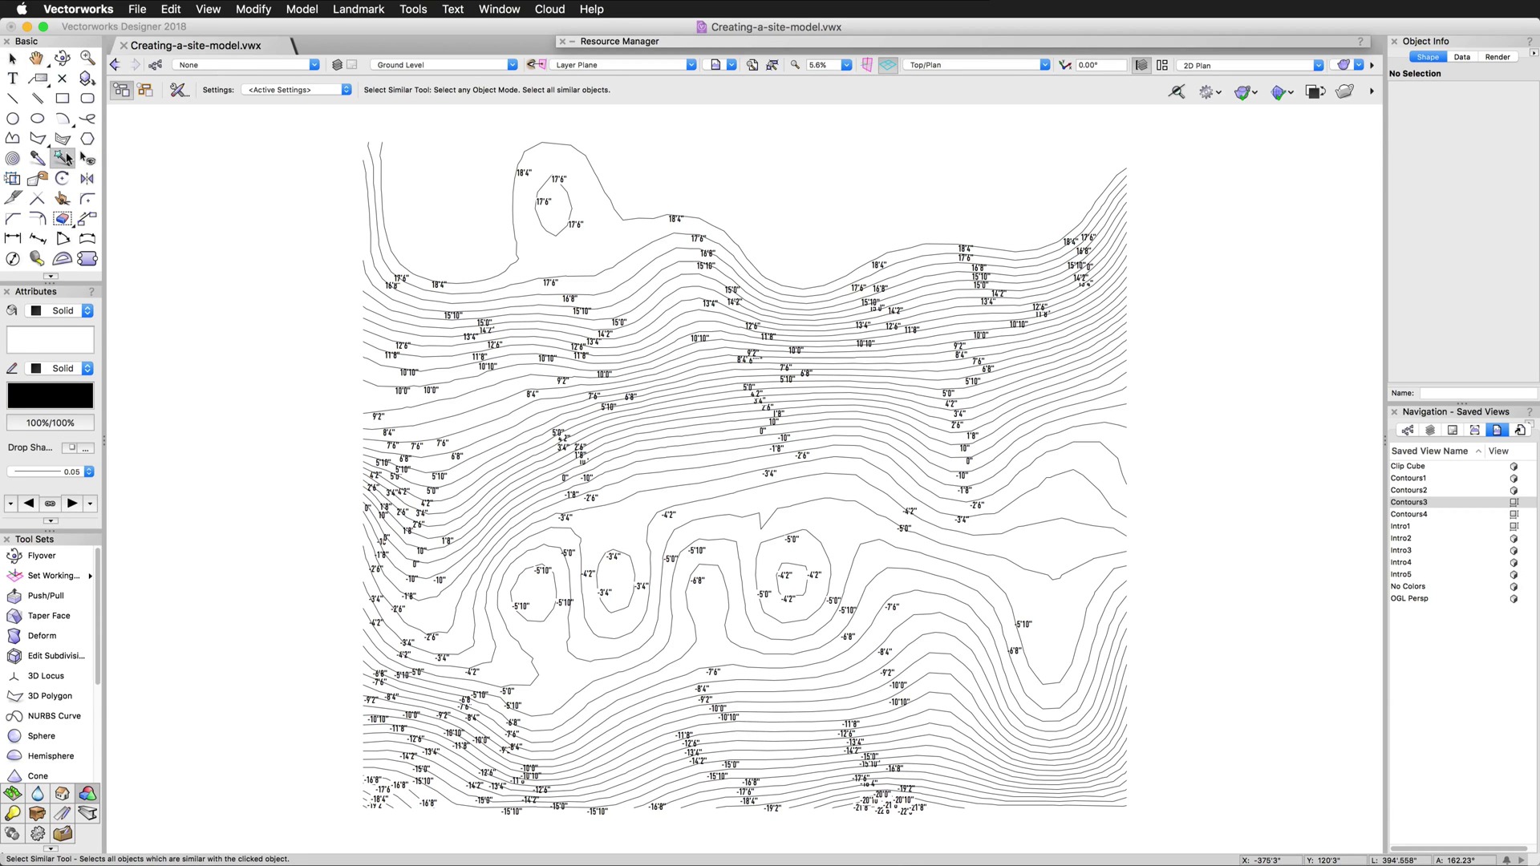
left_click(368, 156)
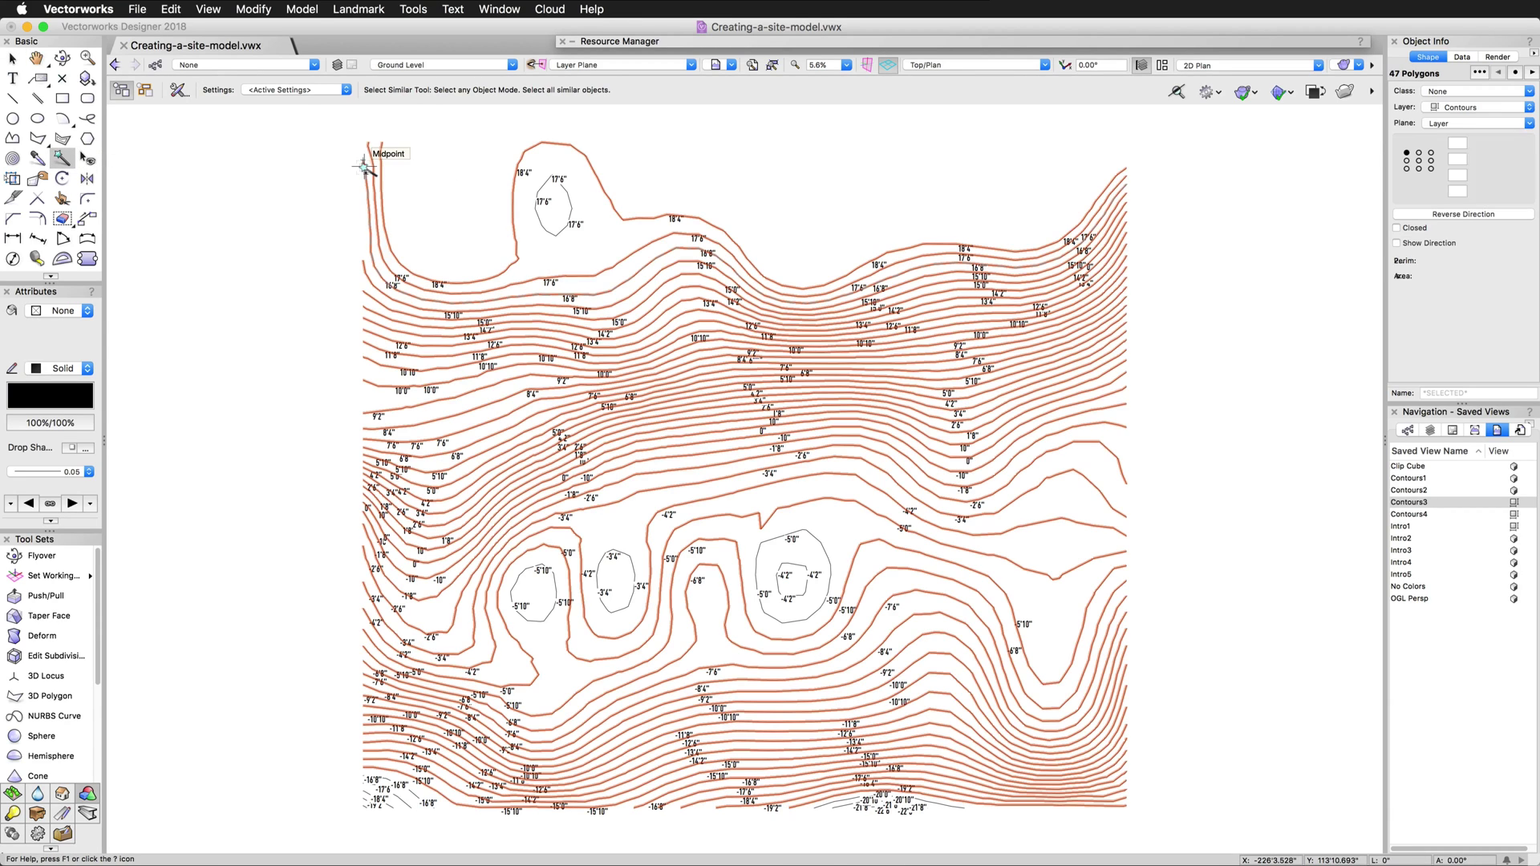
left_click(542, 227, "shift")
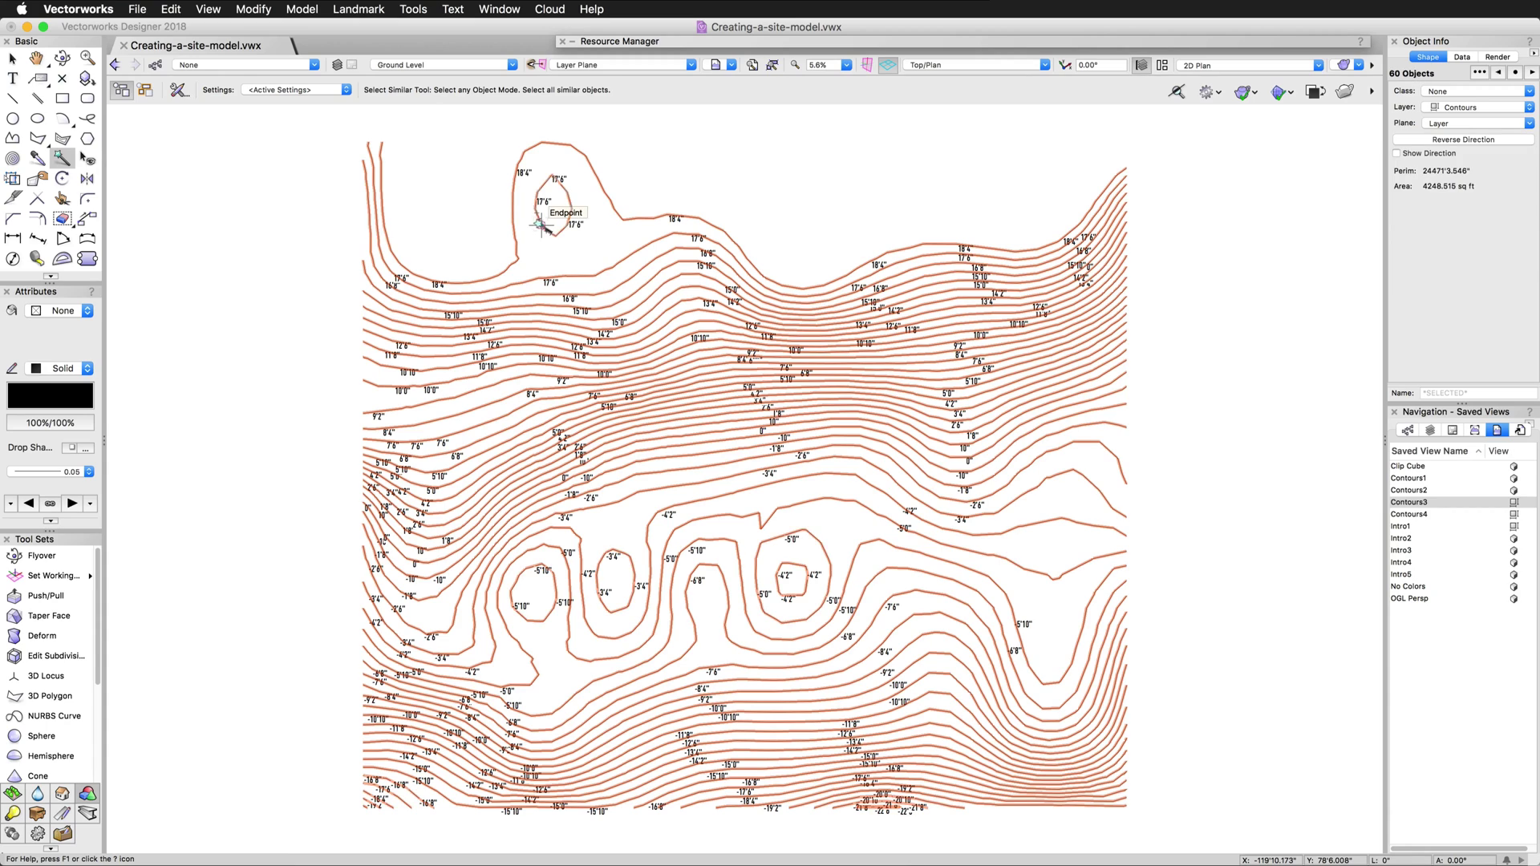
left_click(254, 9)
mouse_move(373, 317)
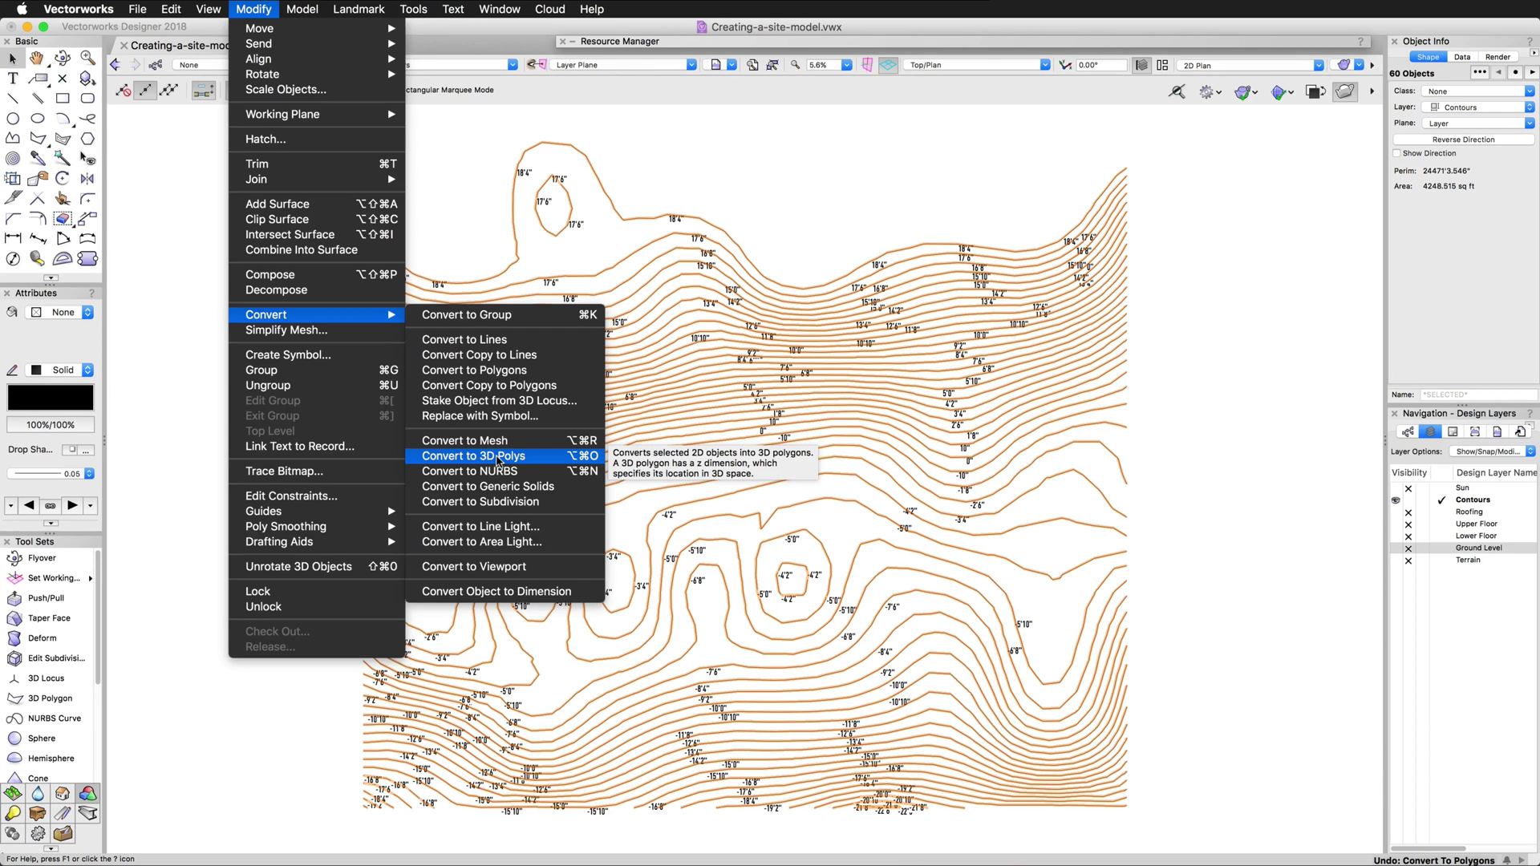
left_click(497, 455)
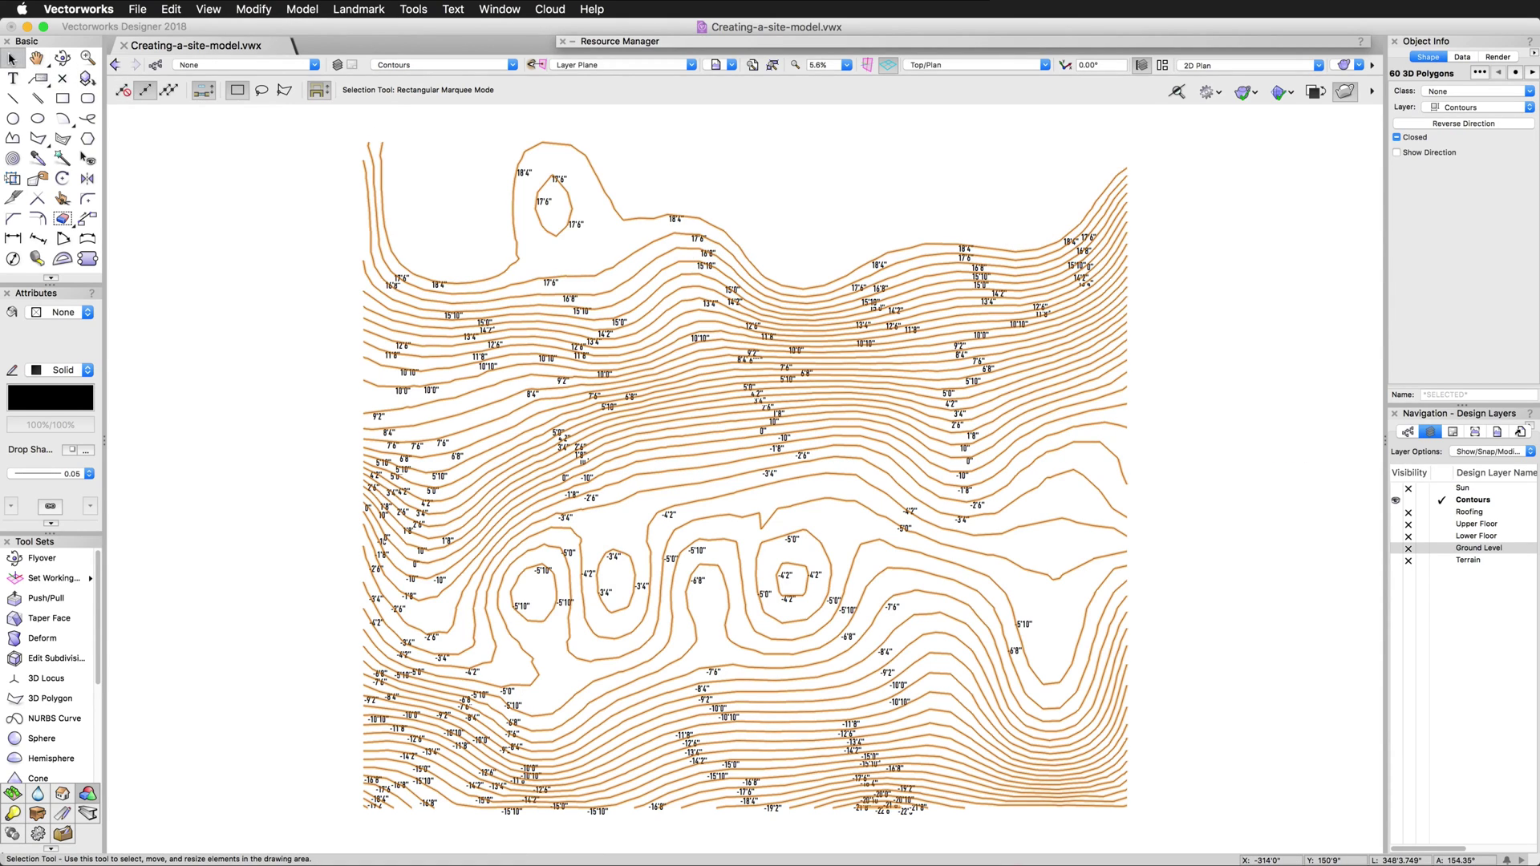
Set the top contour's Z to 18'4" and its inner loop's Z to 17'6".
left_click(258, 189)
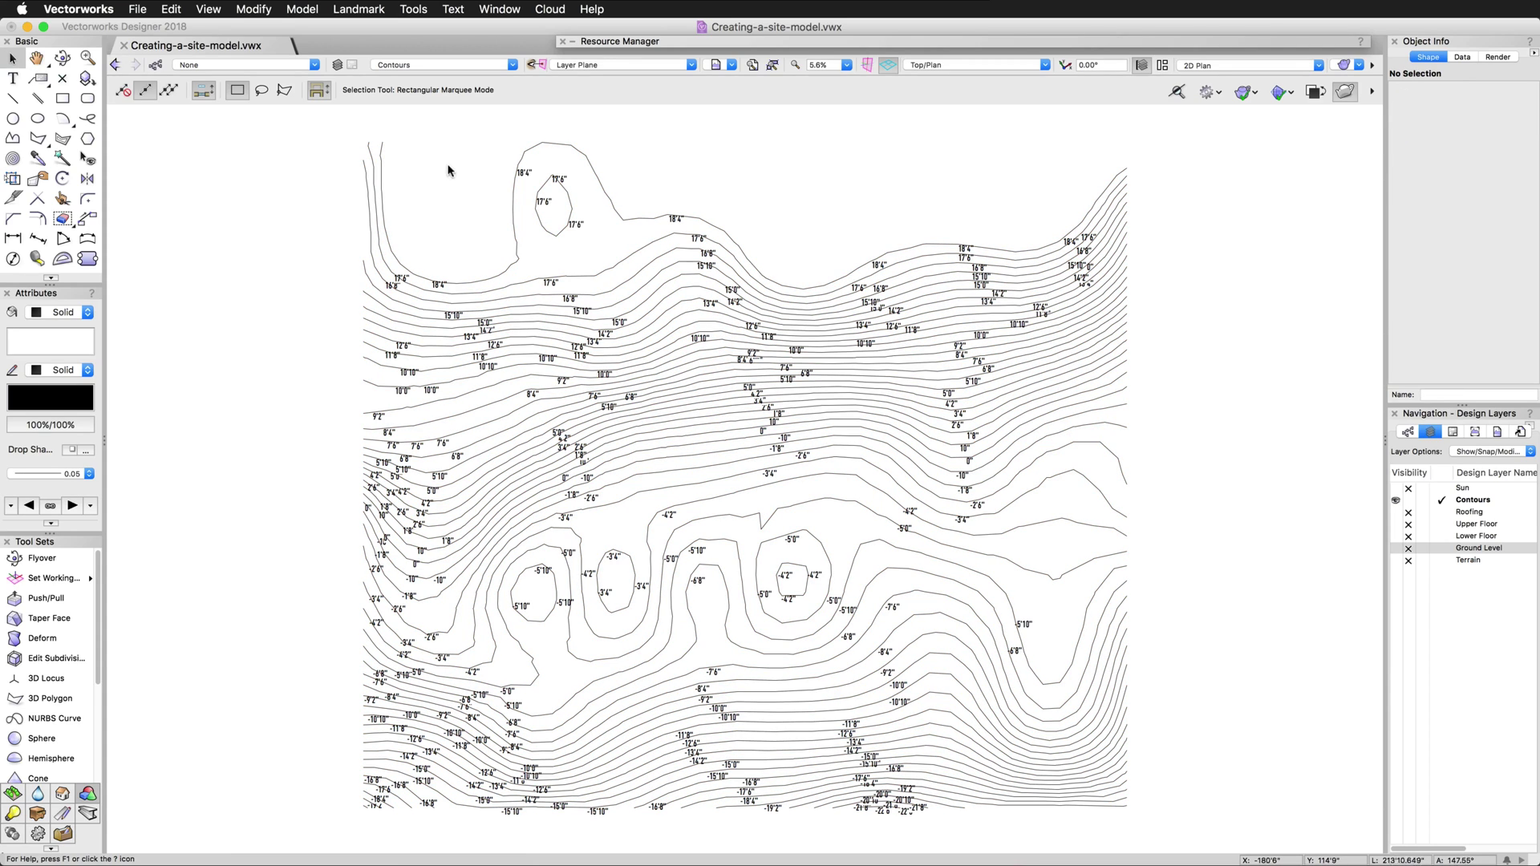
left_click(510, 195)
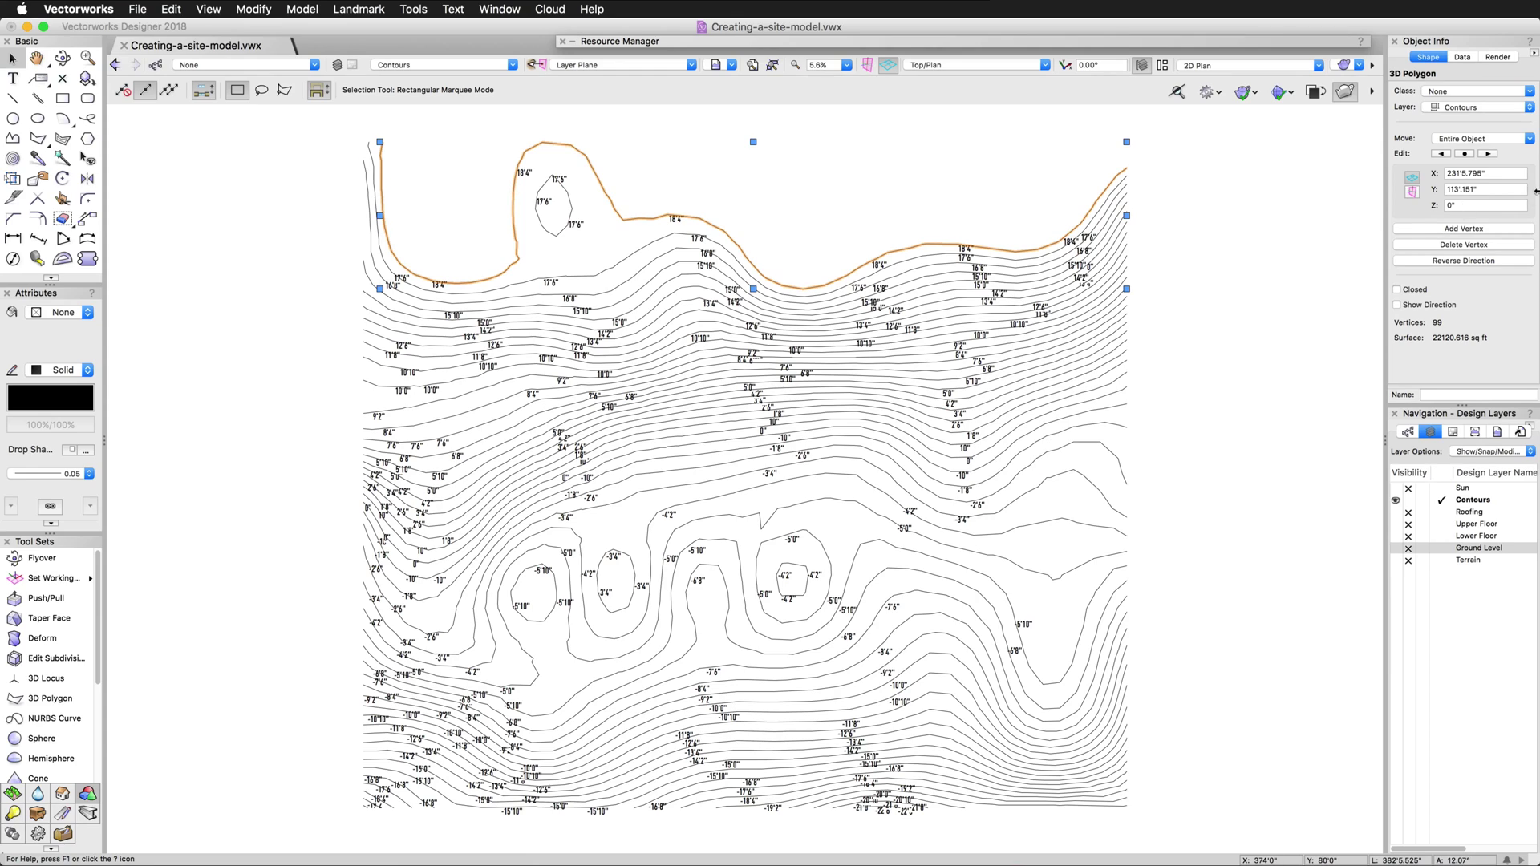
left_click(1457, 205)
key("Return")
left_click(567, 193)
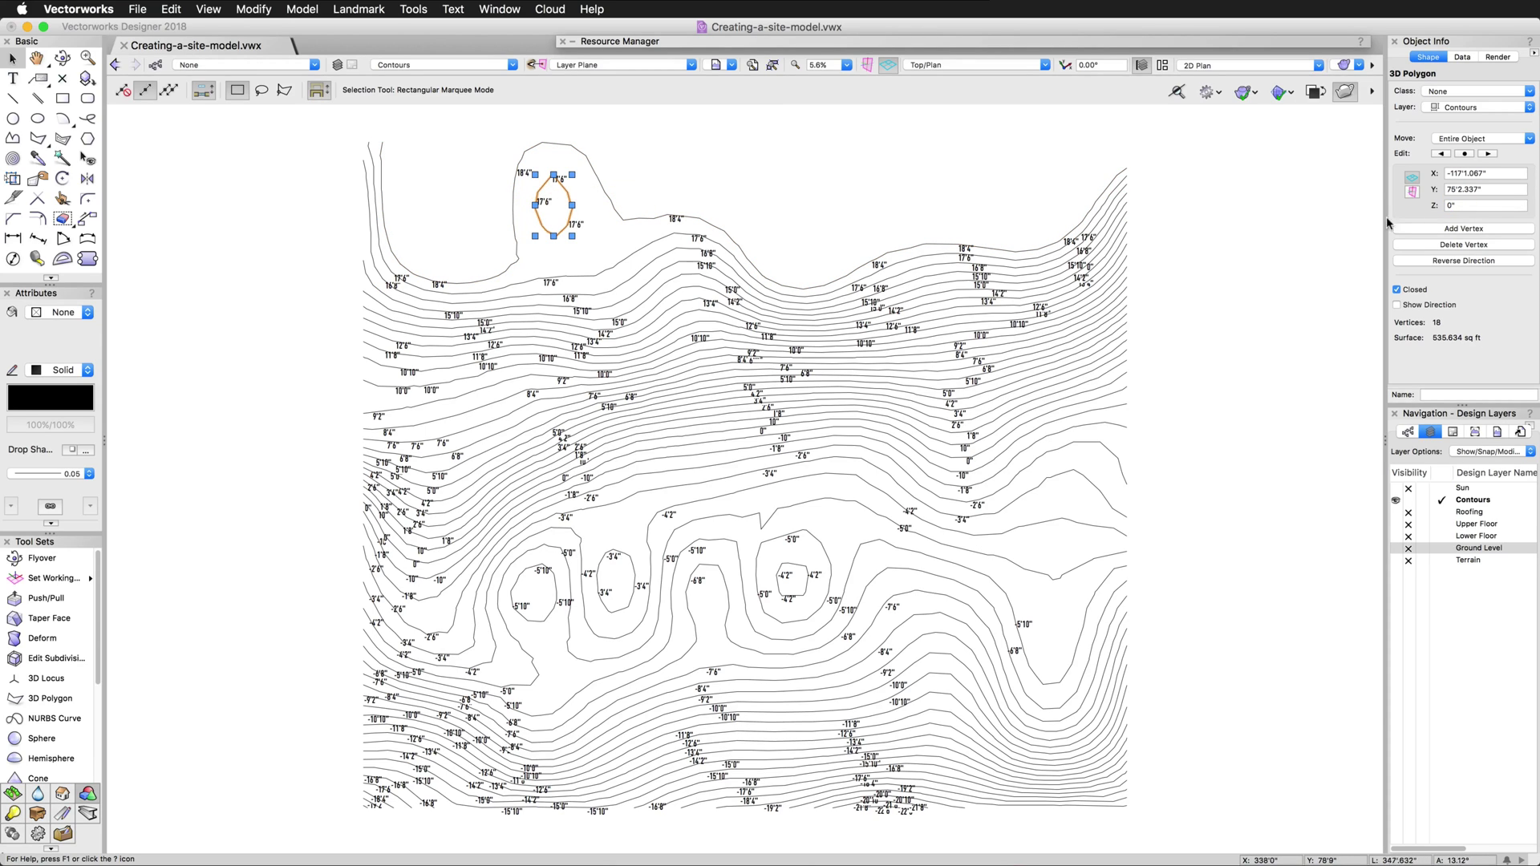
left_click(1458, 204)
type("17'6")
key("Return")
left_click(1195, 224)
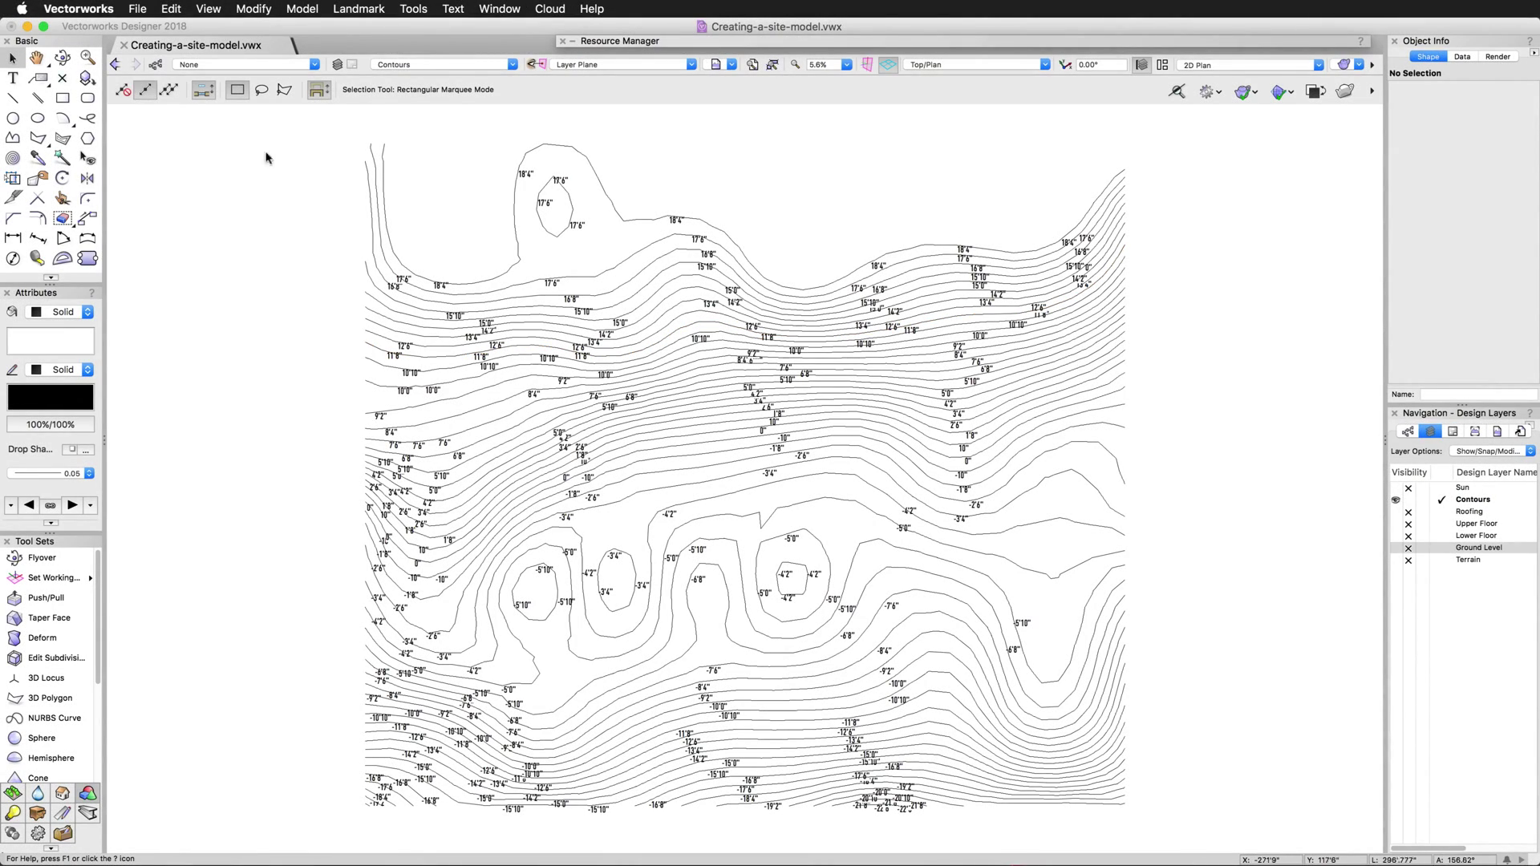
Tilt and fly in with the Flyover tool to view the contours in close perspective.
left_click(63, 57)
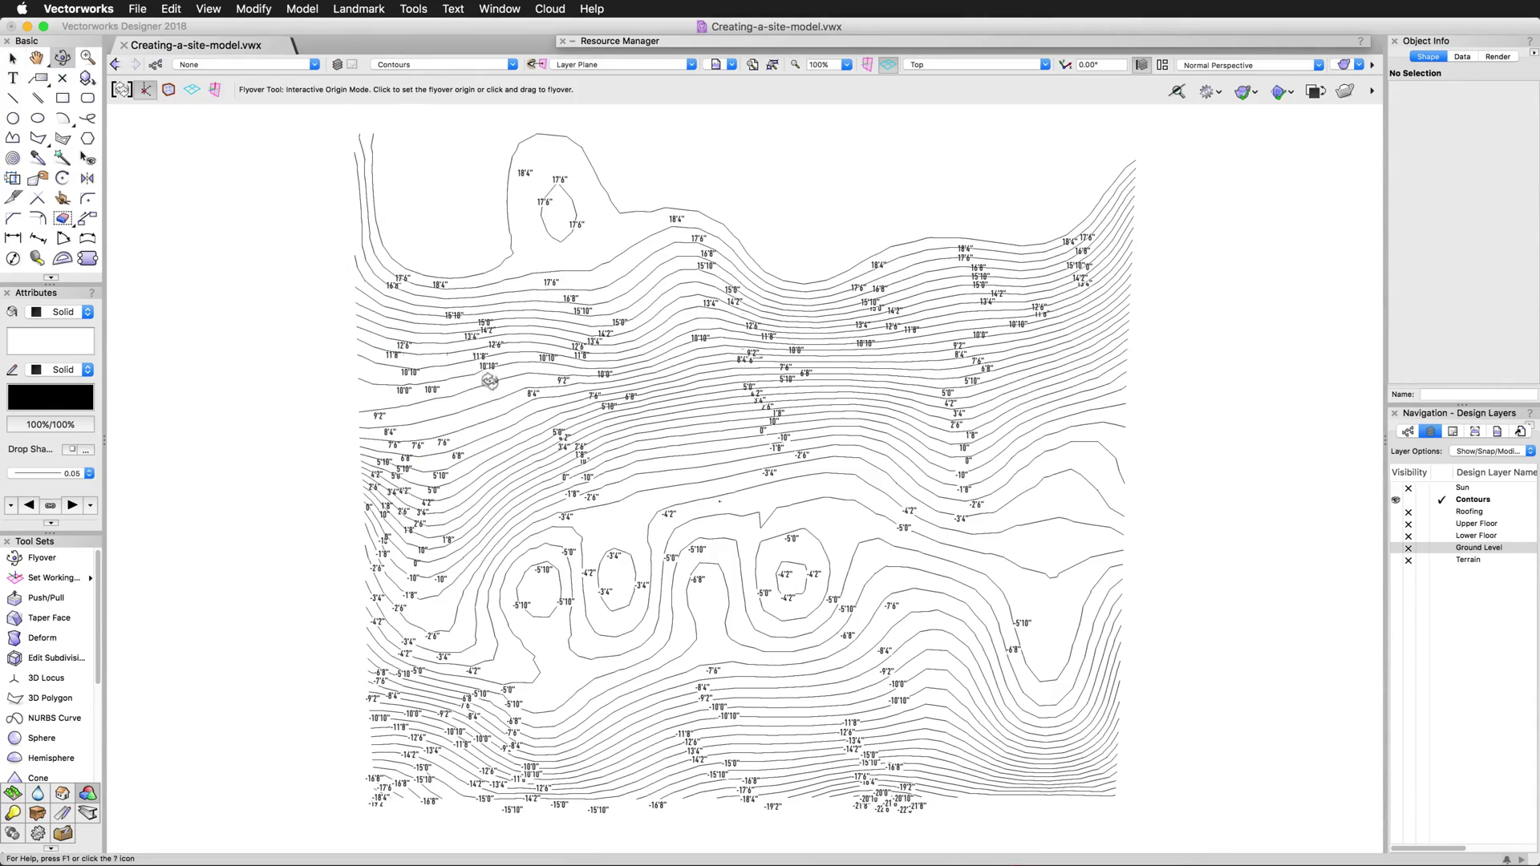
left_click_drag(751, 569, 744, 530)
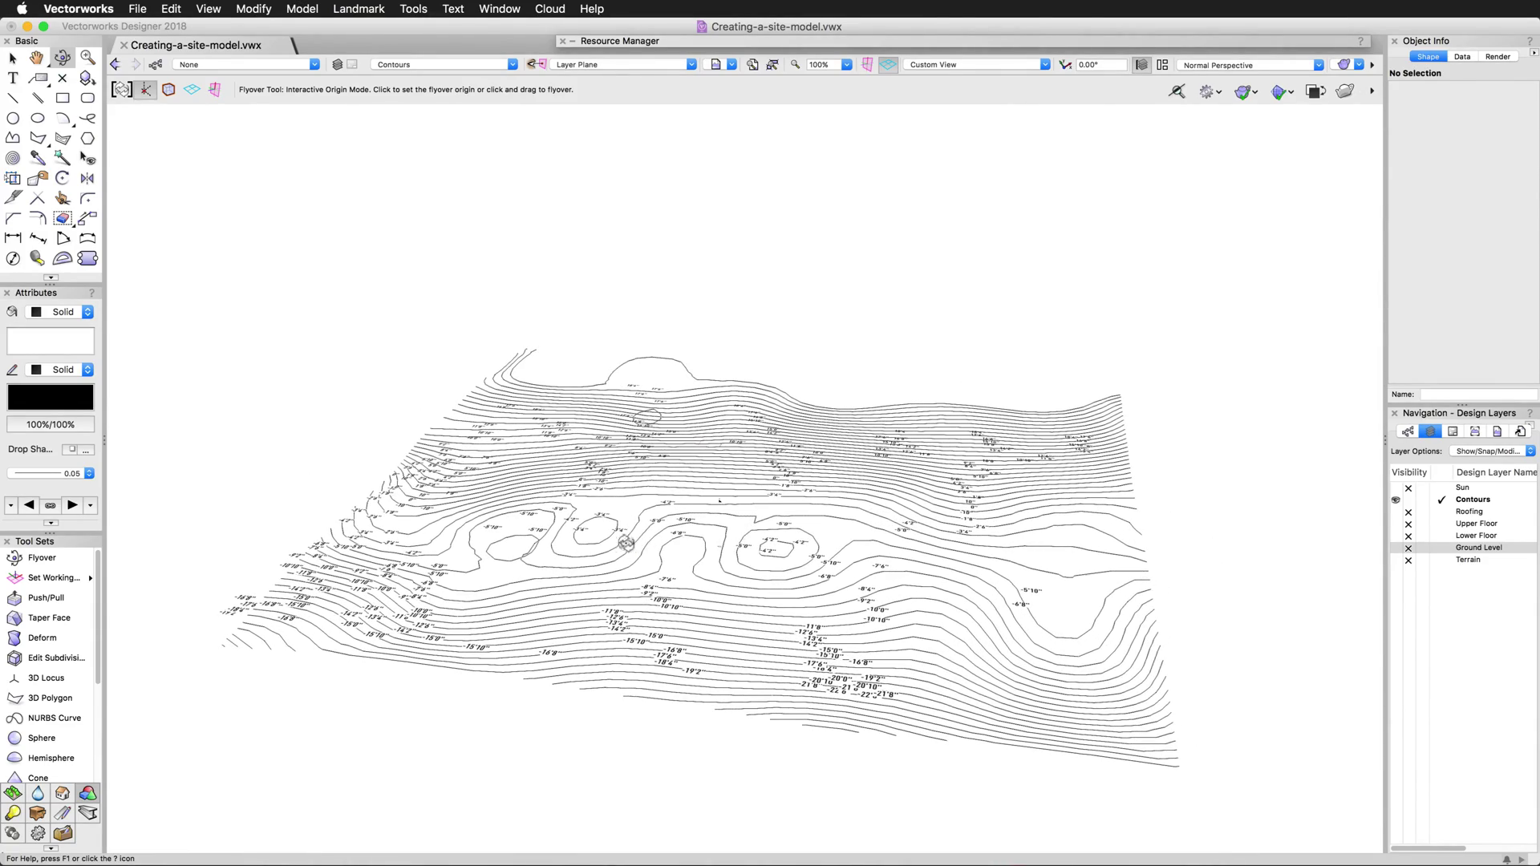
left_click_drag(564, 559, 560, 553)
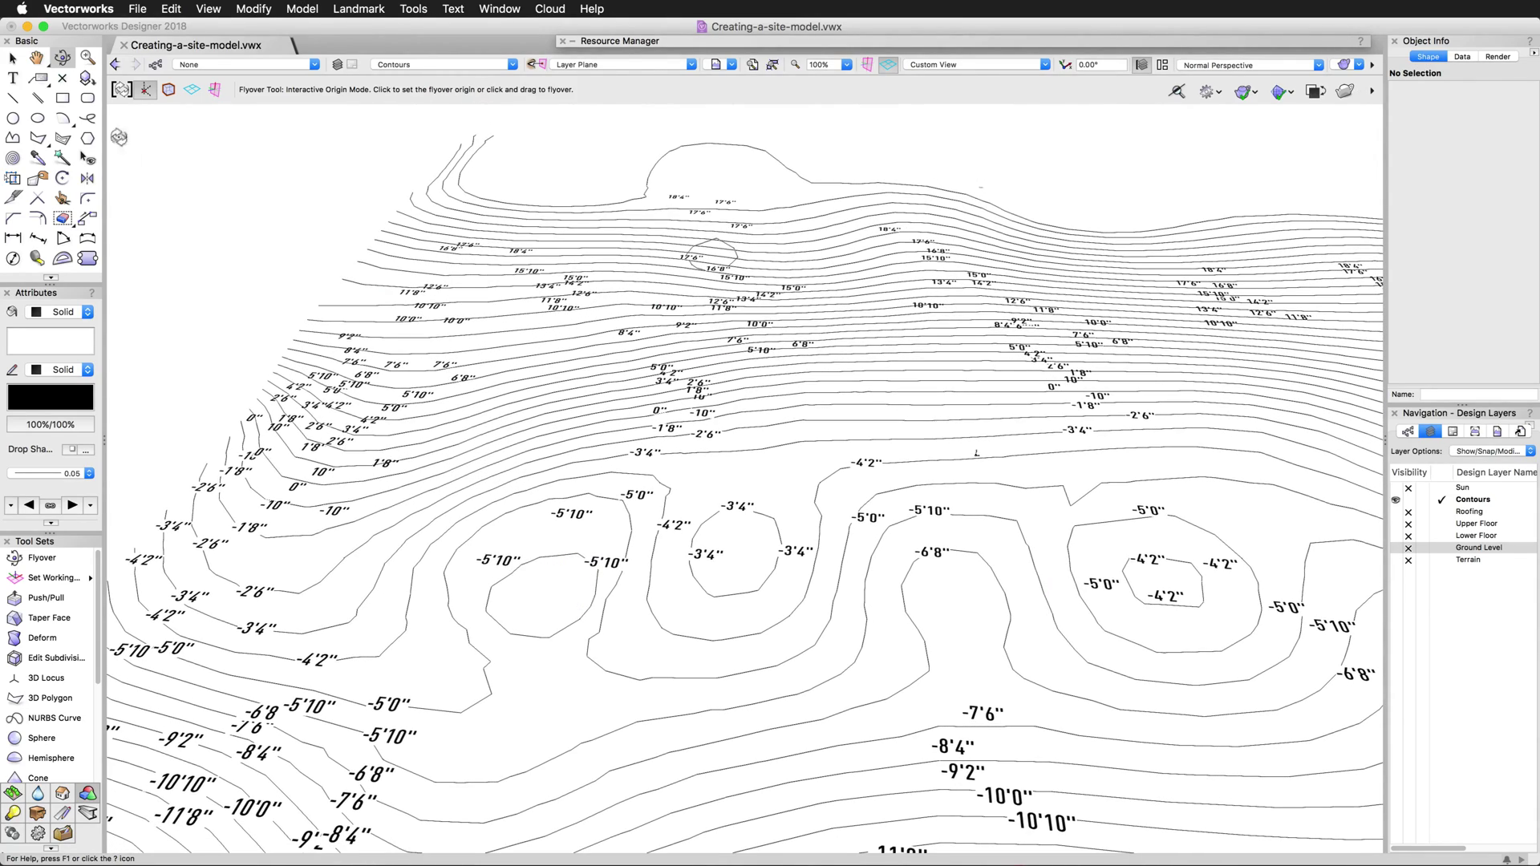
Select the small loop beside the -5'10" labels and reapply its -5'10" elevation.
left_click(13, 57)
left_click(487, 612)
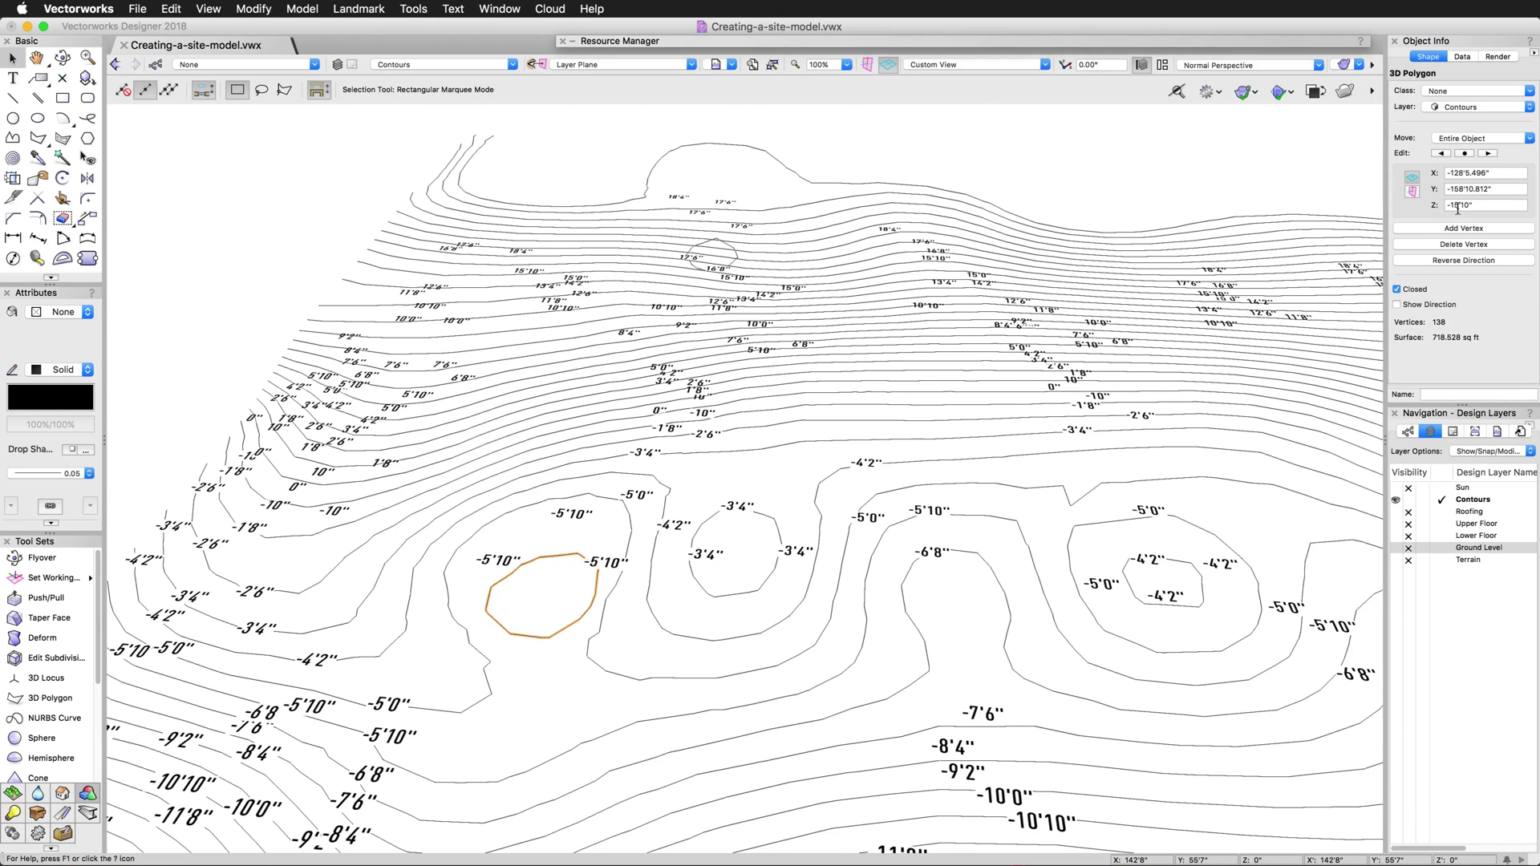
left_click(498, 560, "shift")
left_click(1450, 205)
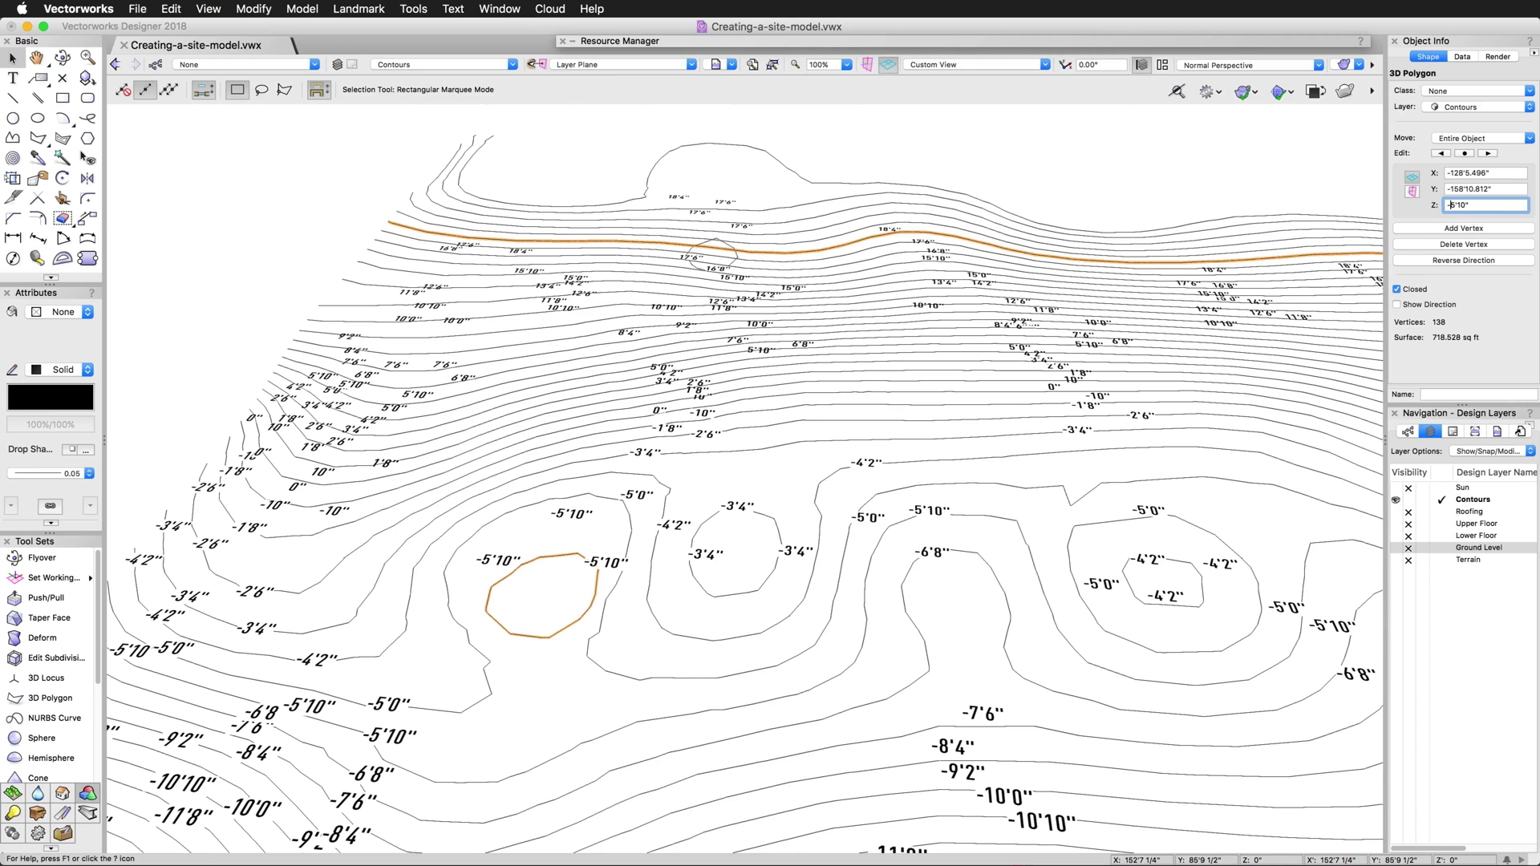
key("Return")
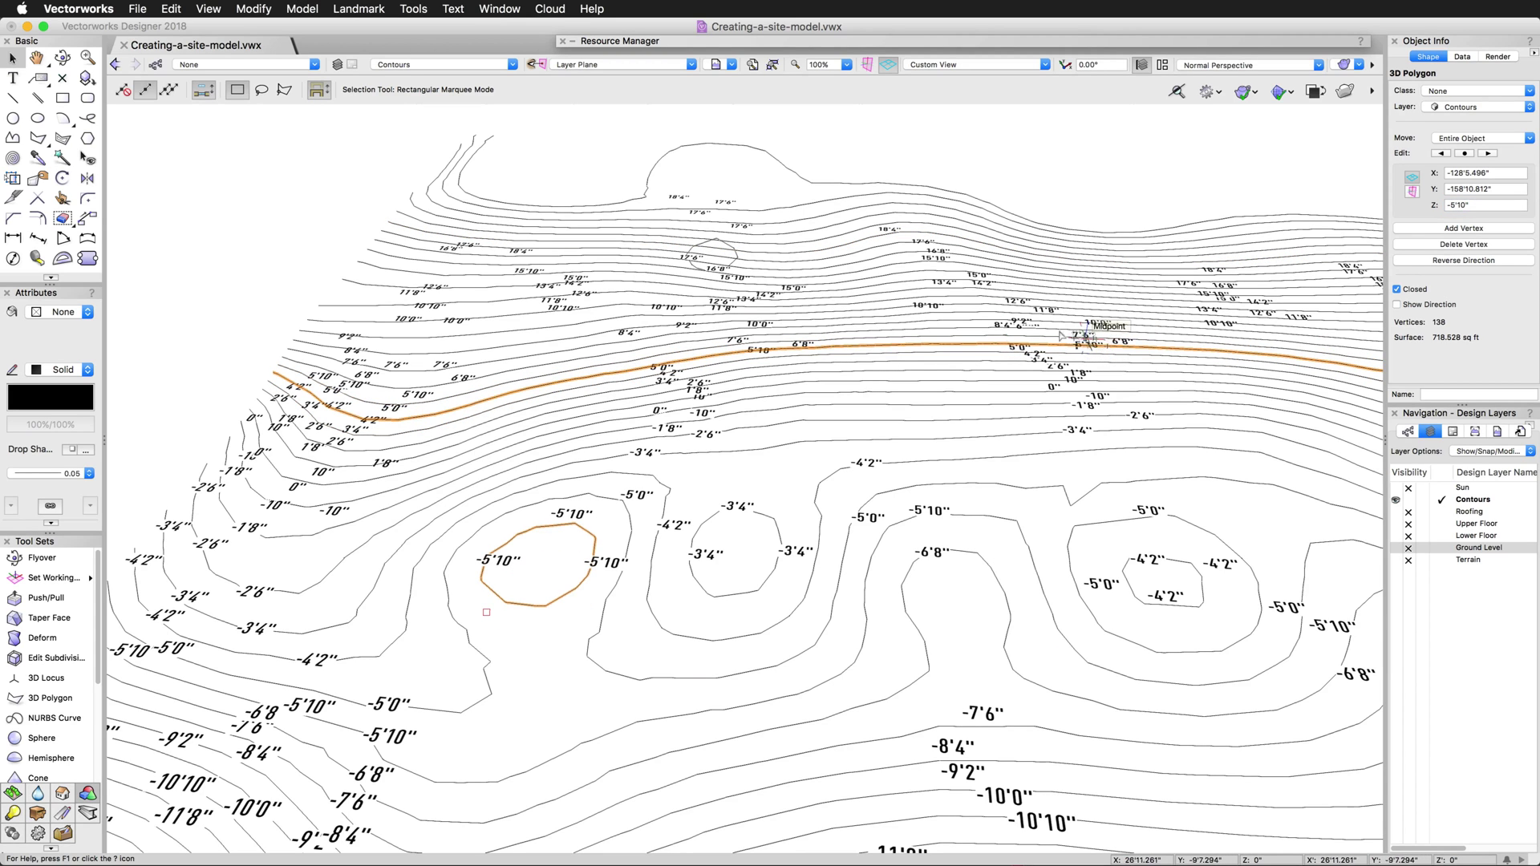
scroll(718, 193, "up", 5)
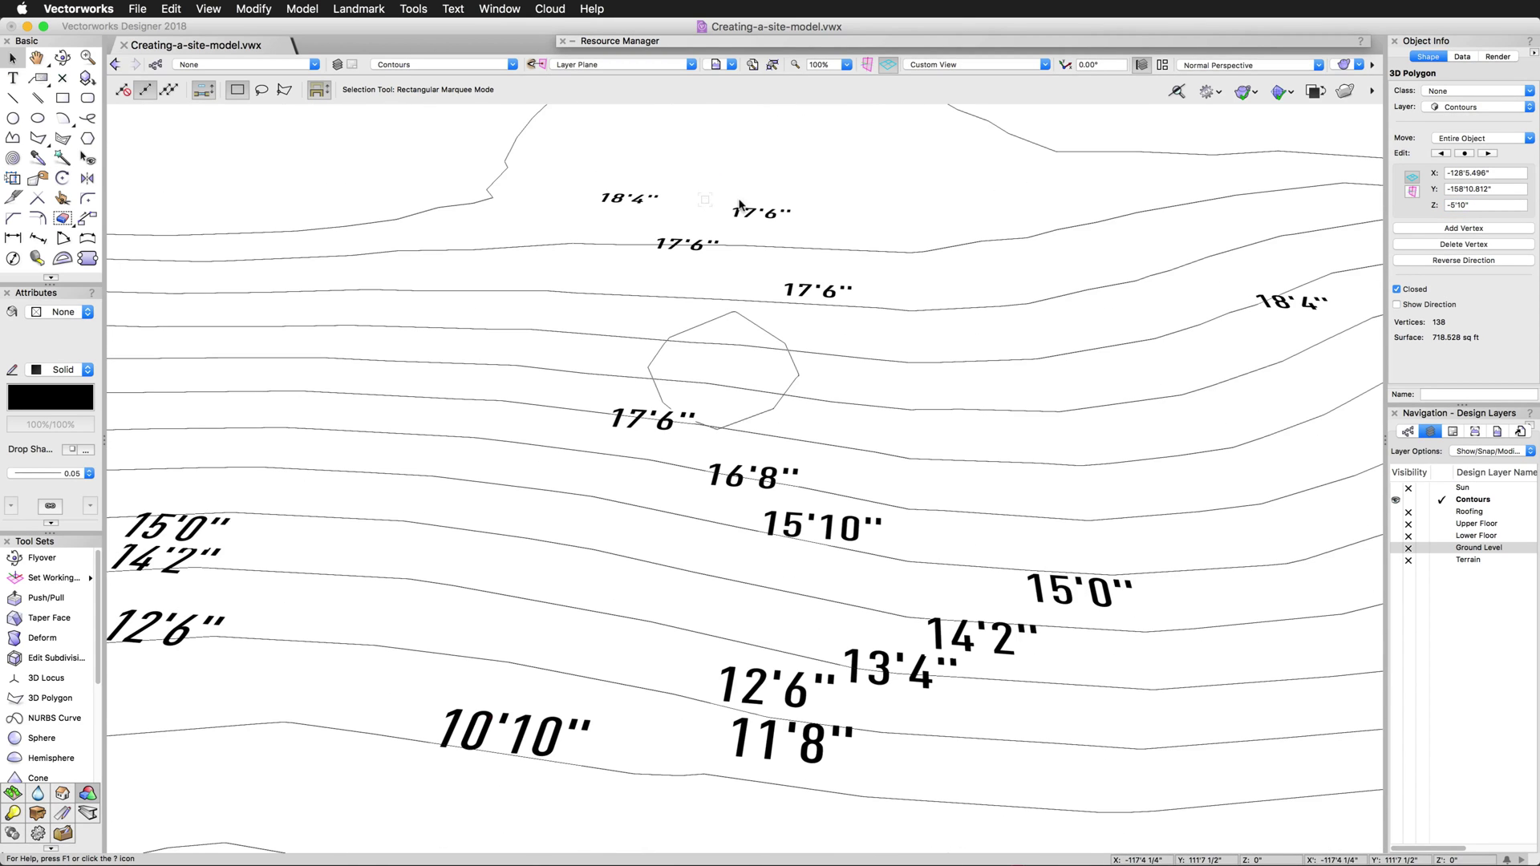
Change the small hilltop loop's elevation from -17'6" to 17'6" and zoom back out.
left_click(63, 58)
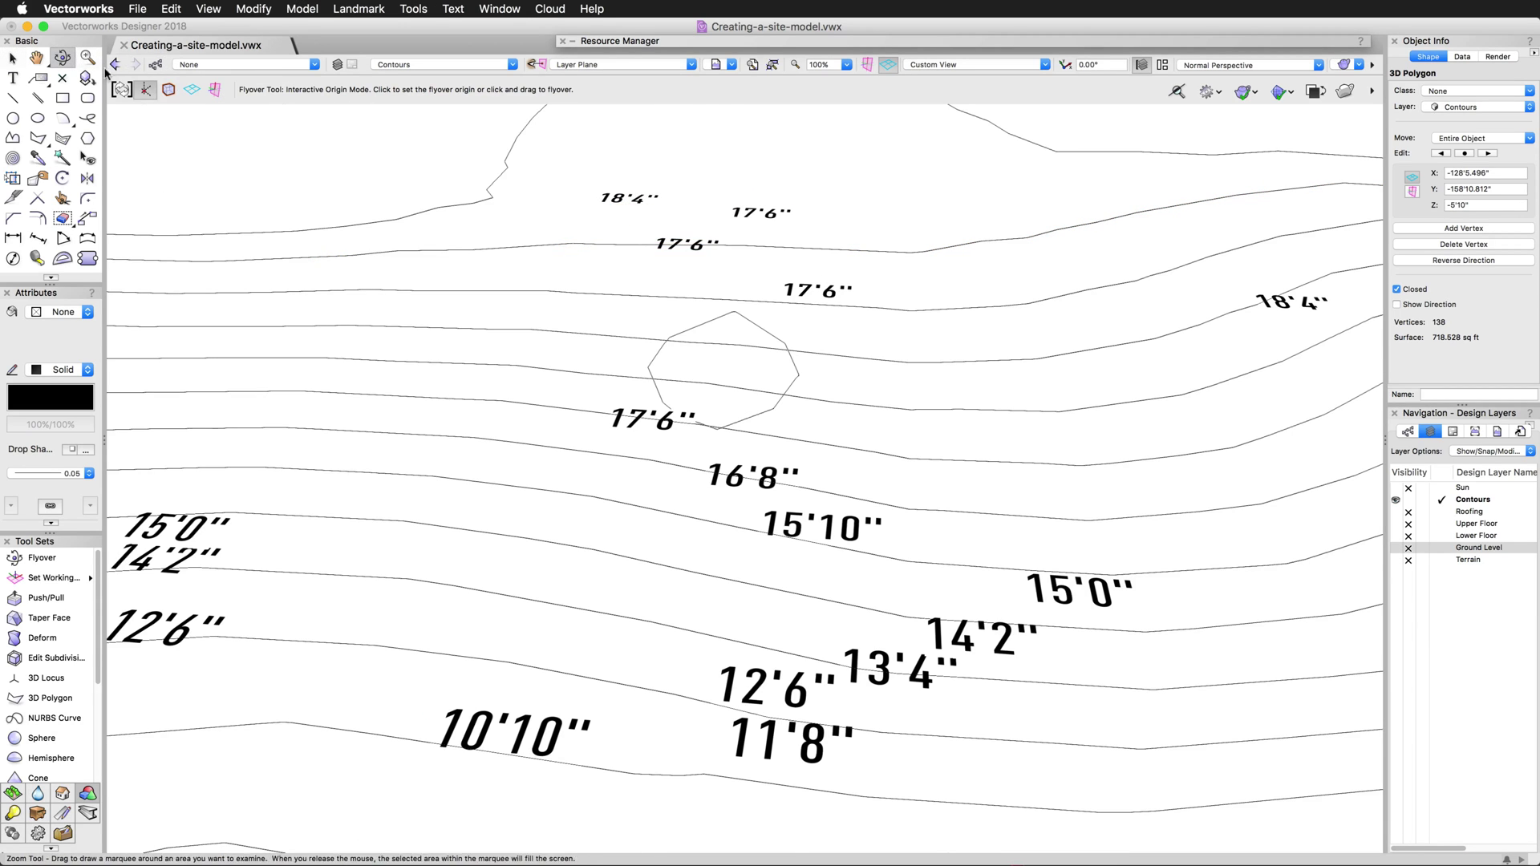
left_click_drag(726, 298, 722, 442)
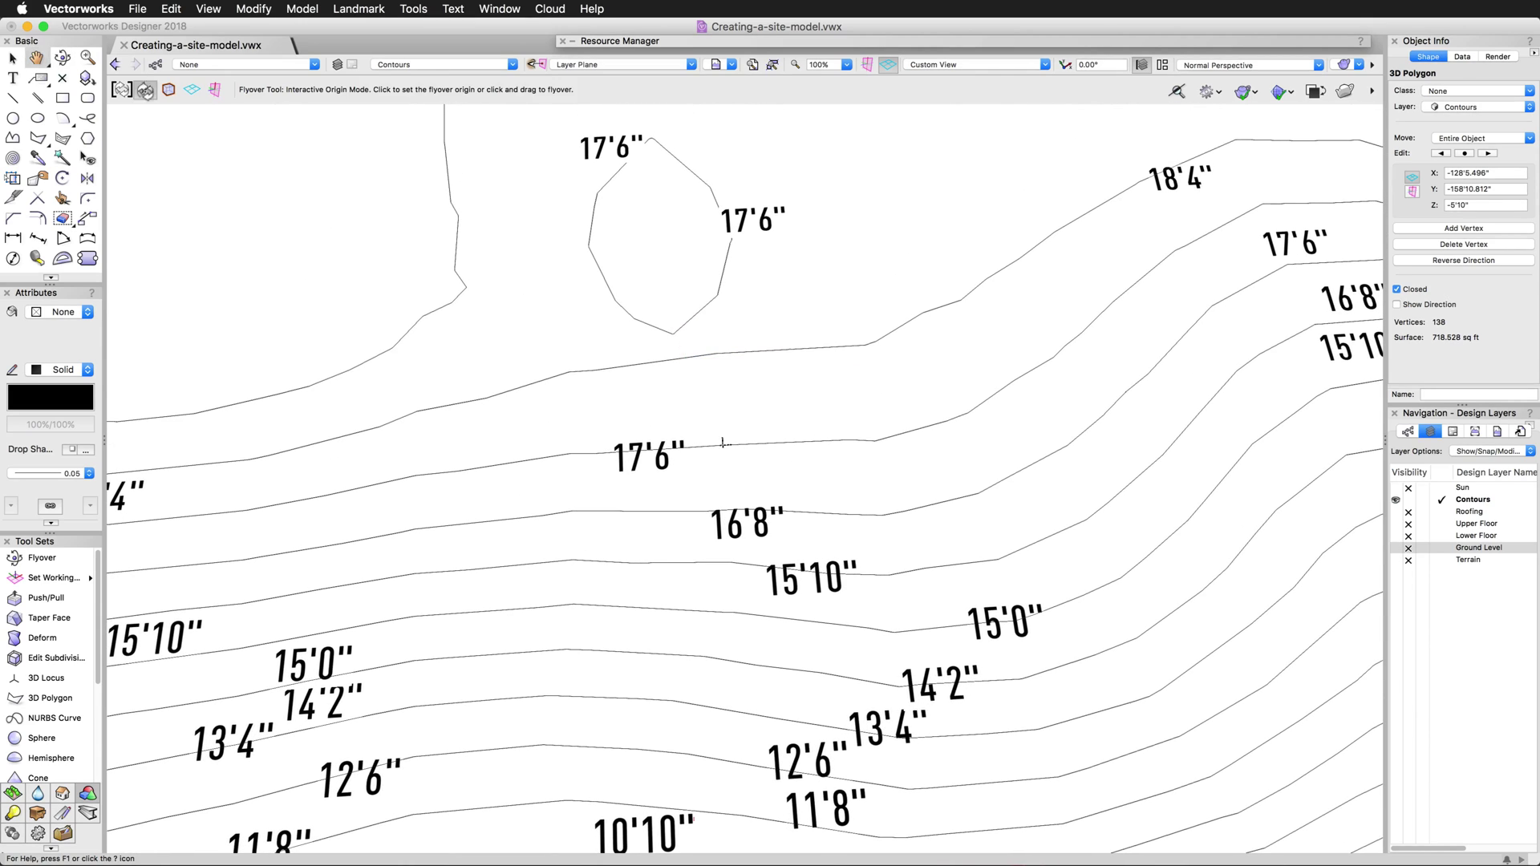
key("x")
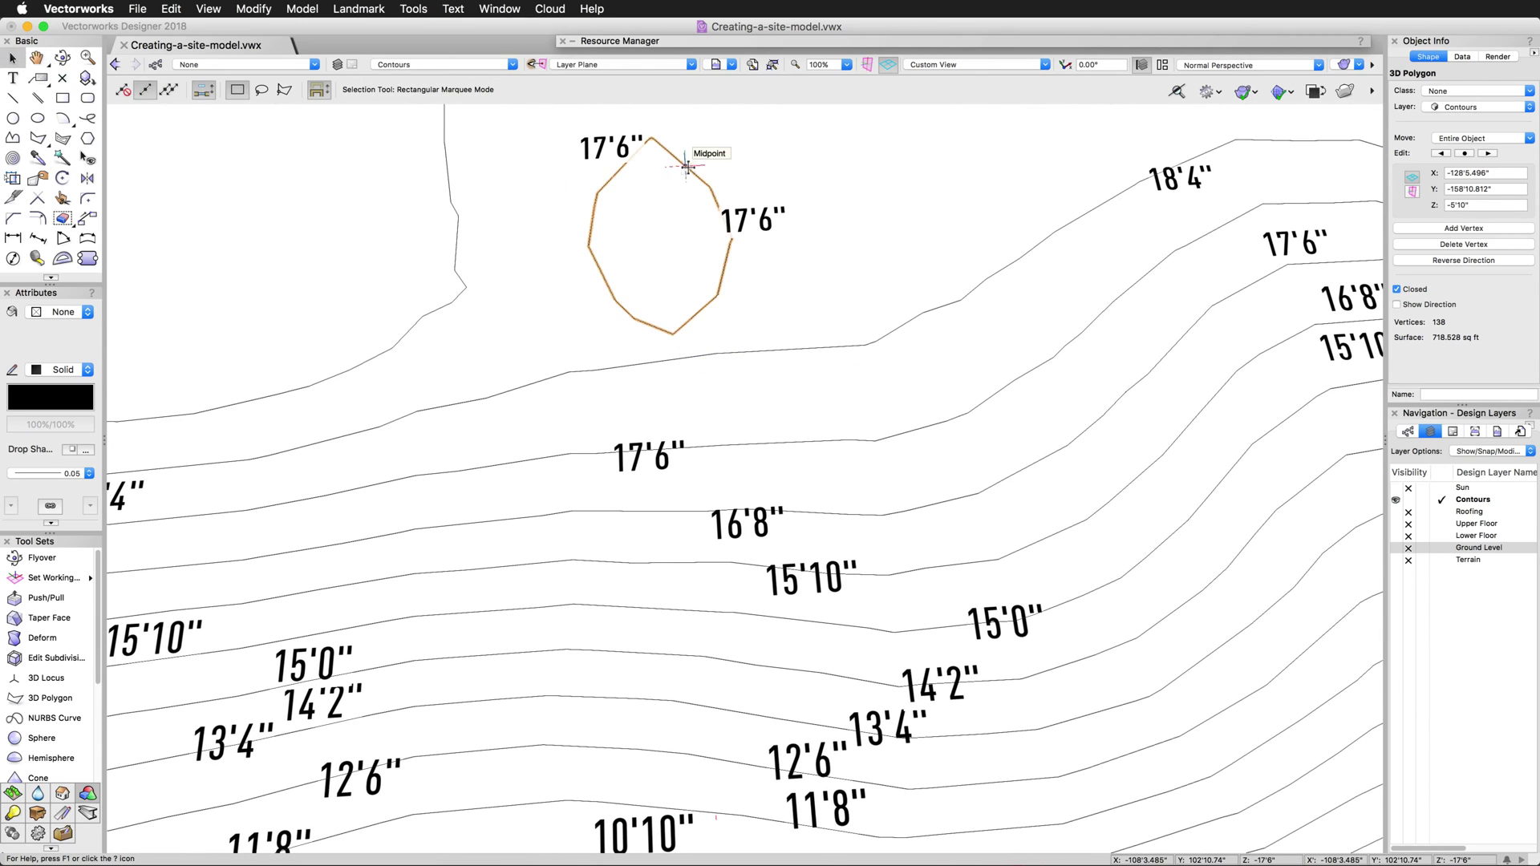
left_click(687, 164)
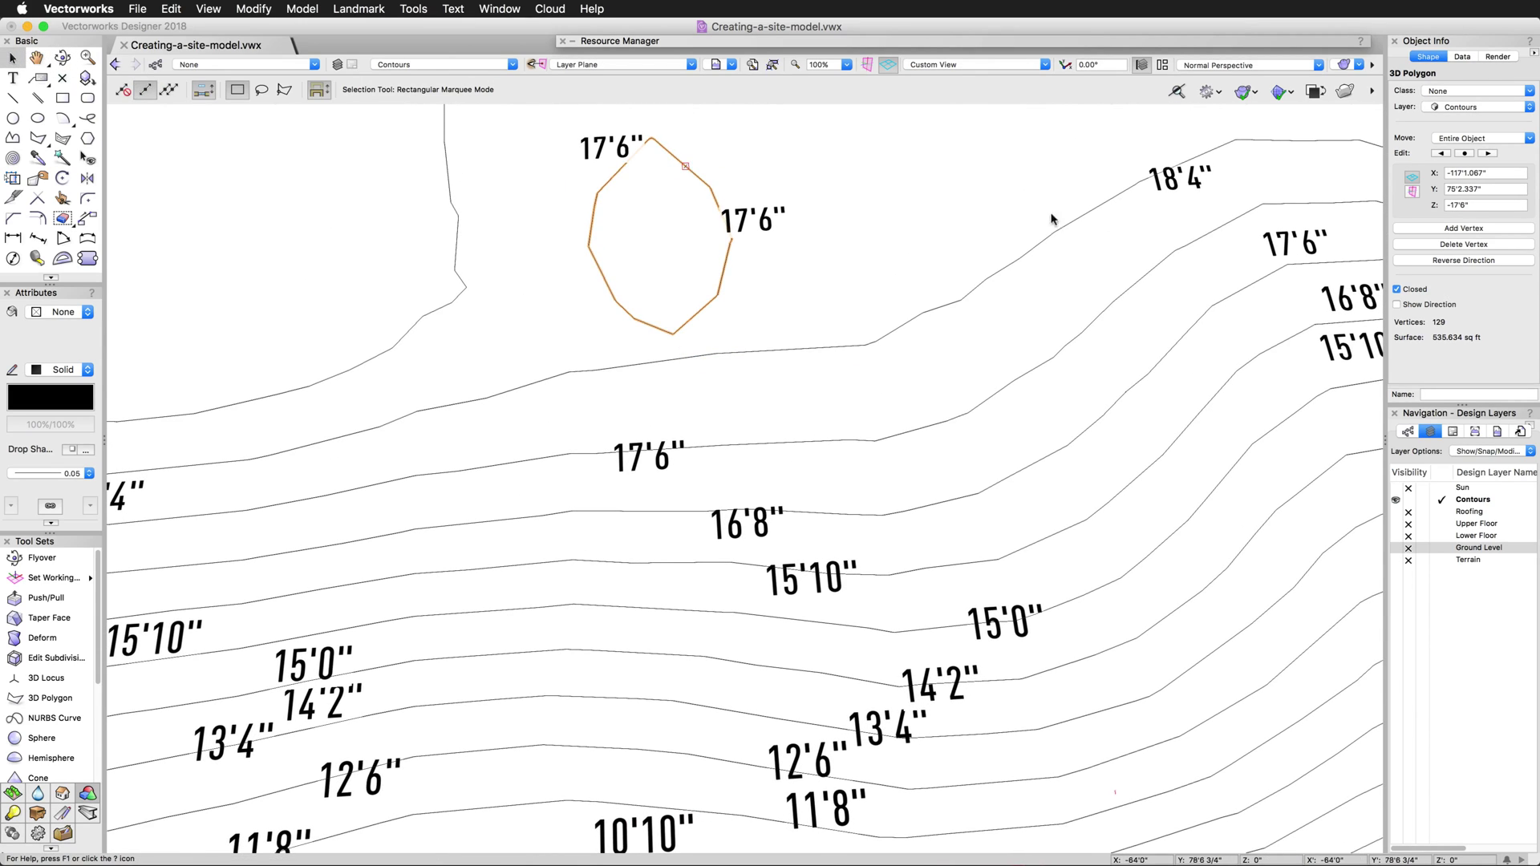
left_click(1450, 206)
key("BackSpace")
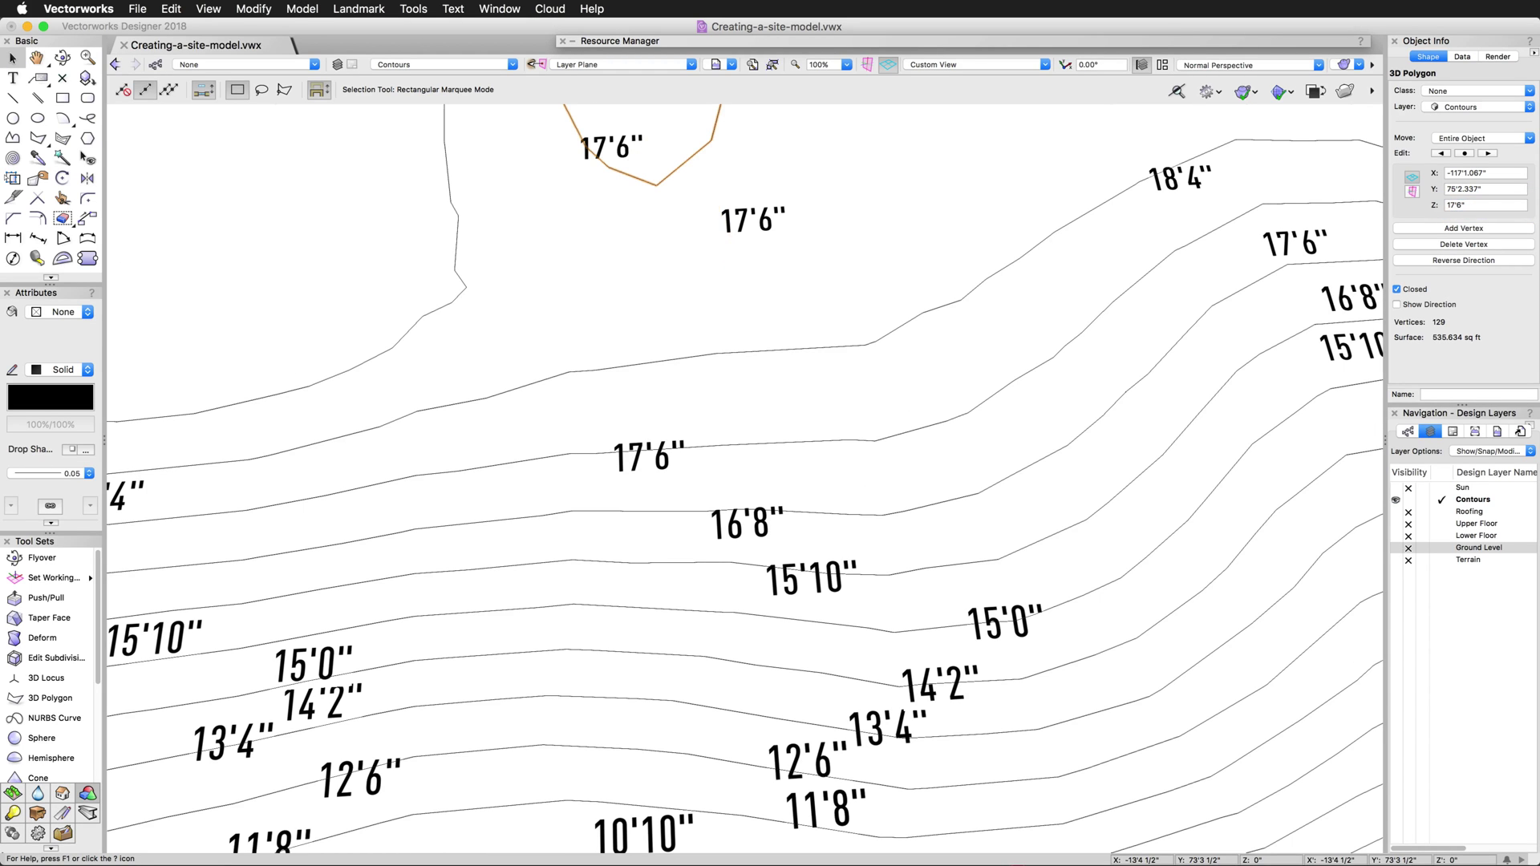
key("Return")
scroll(564, 334, "down", 5)
scroll(571, 315, "down", 3)
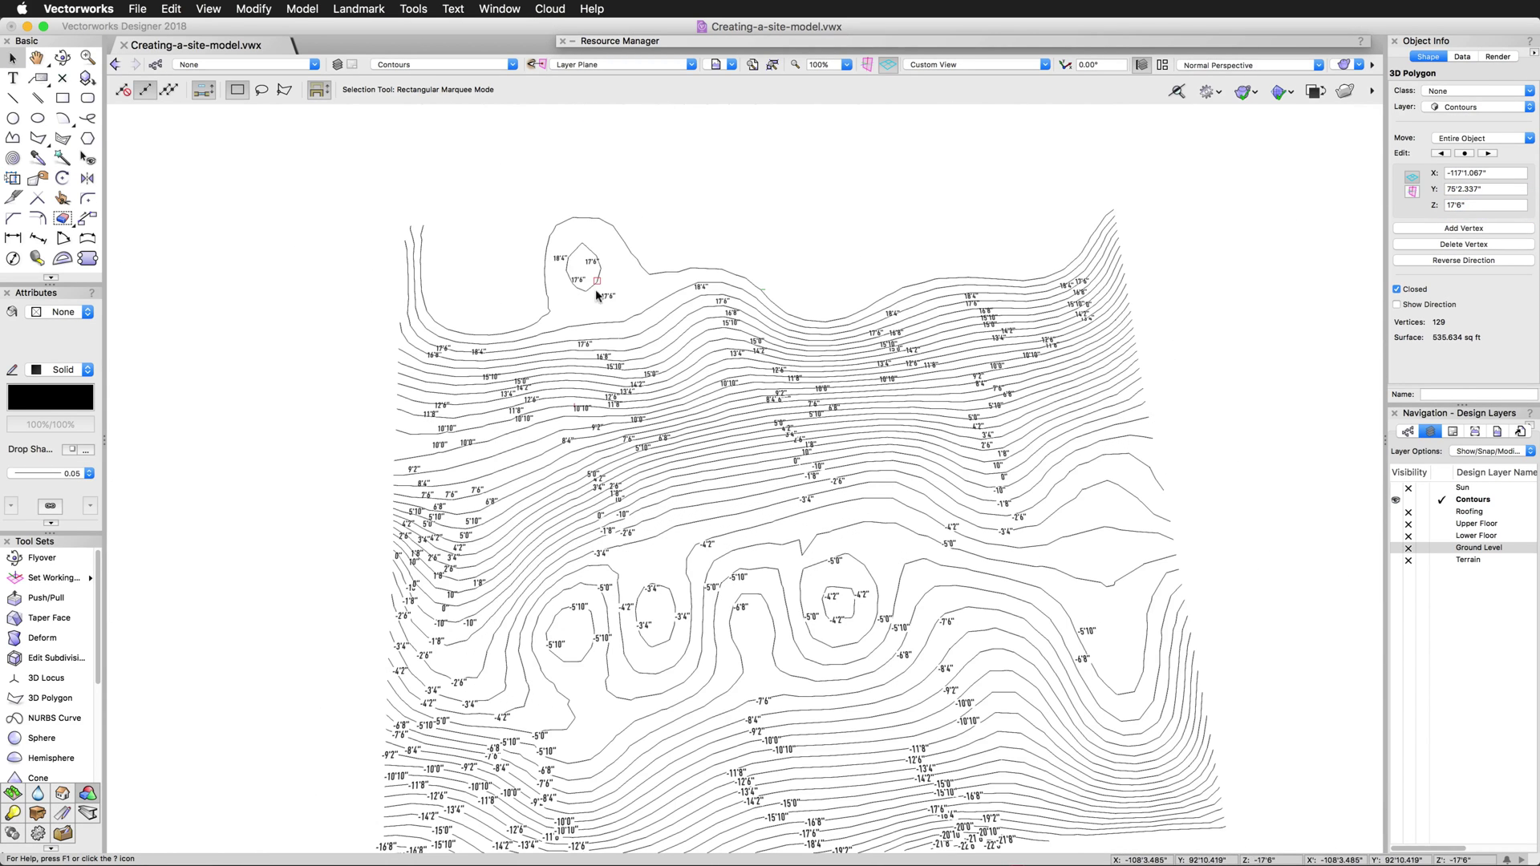
Tilt the view with Flyover, then Select Similar on one contour to pick all 60 3D polygons.
left_click(62, 57)
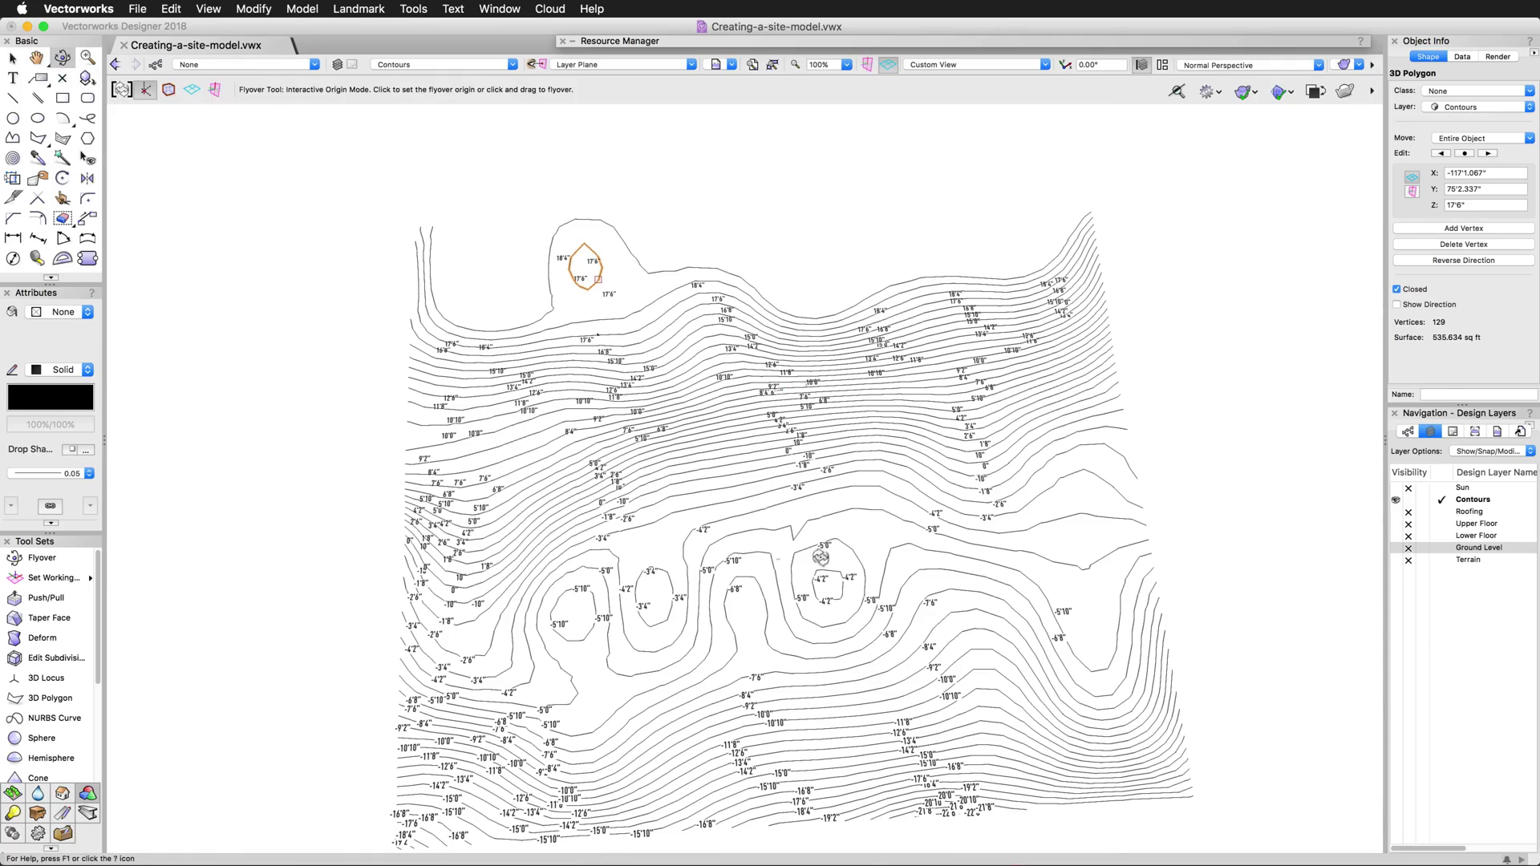
left_click_drag(794, 481, 827, 552)
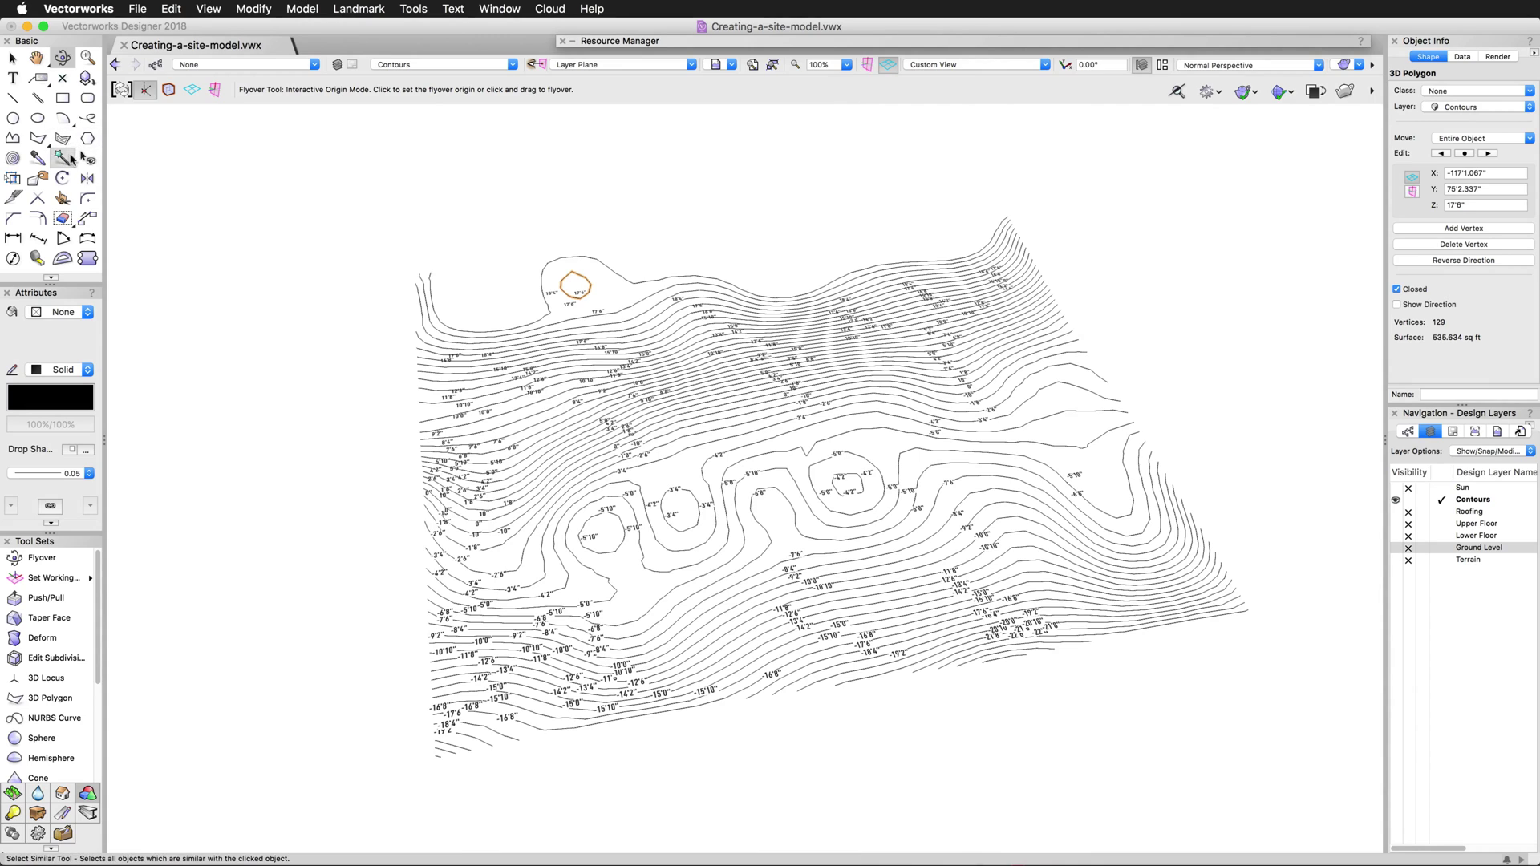
left_click(63, 157)
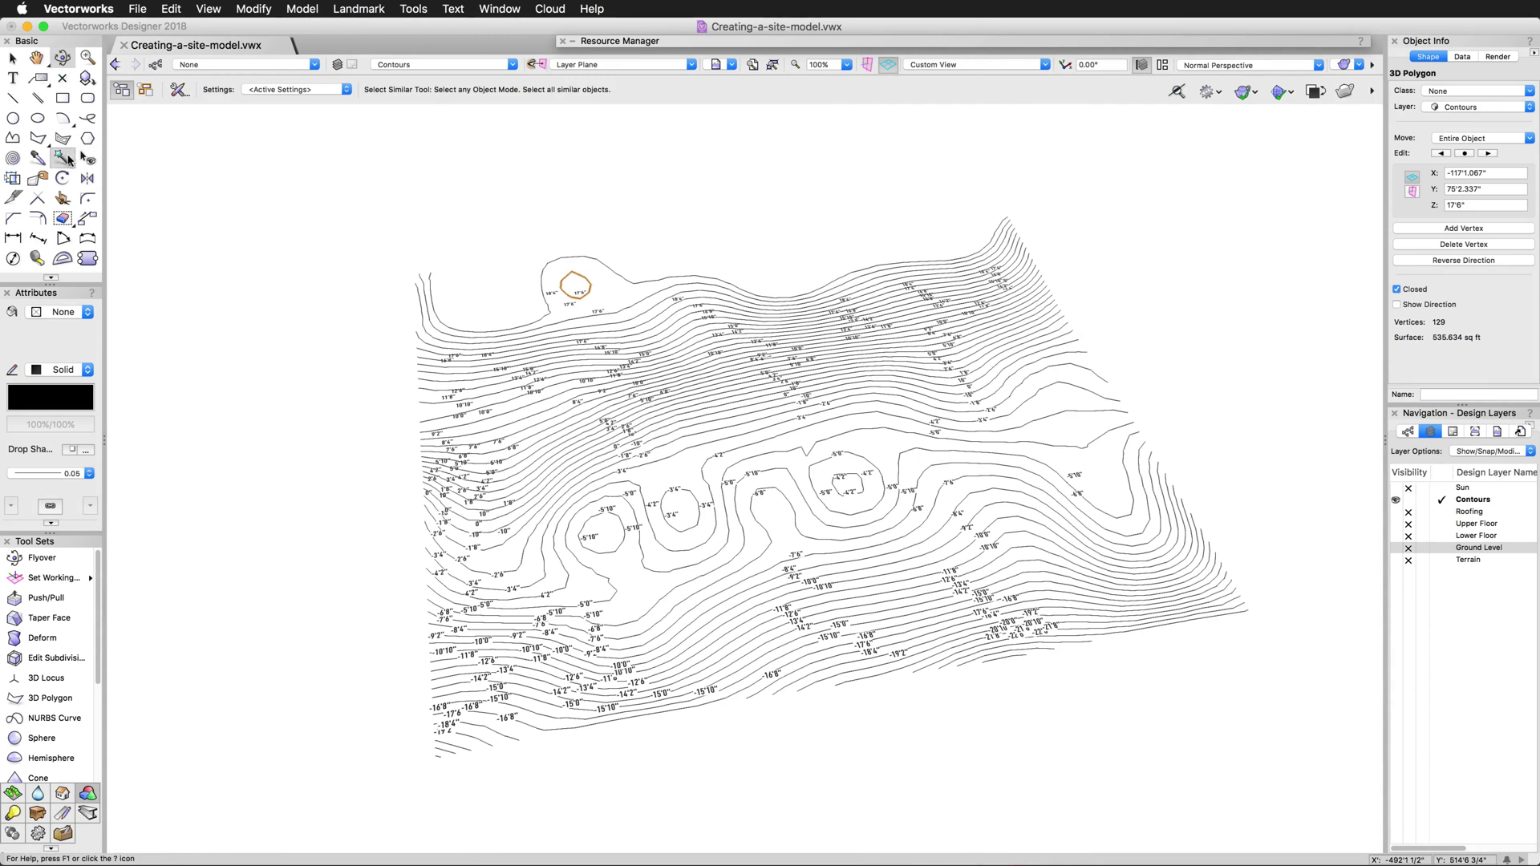
left_click(566, 255)
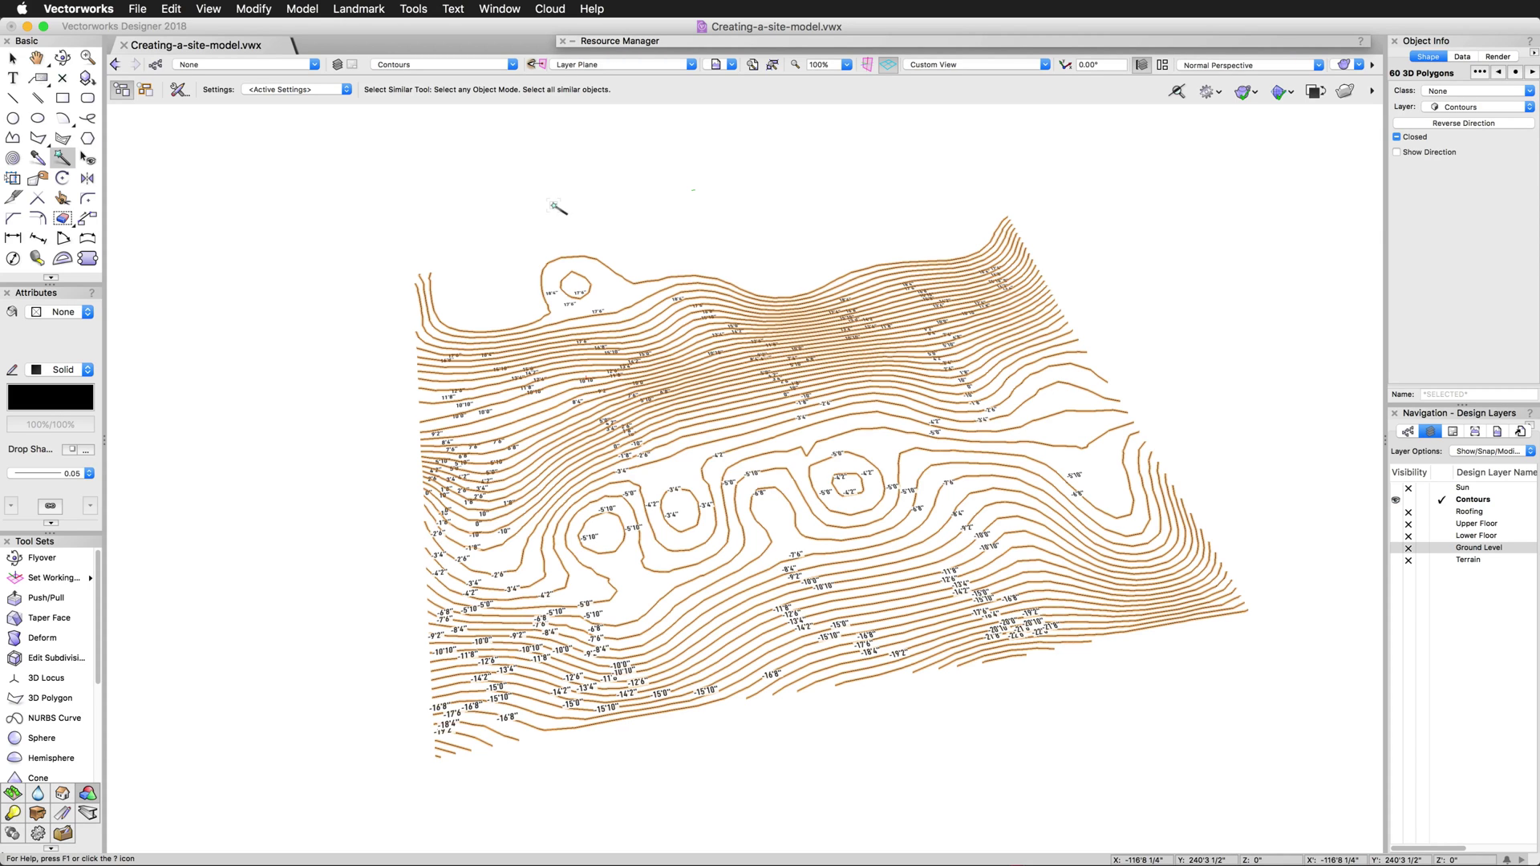
left_click(62, 58)
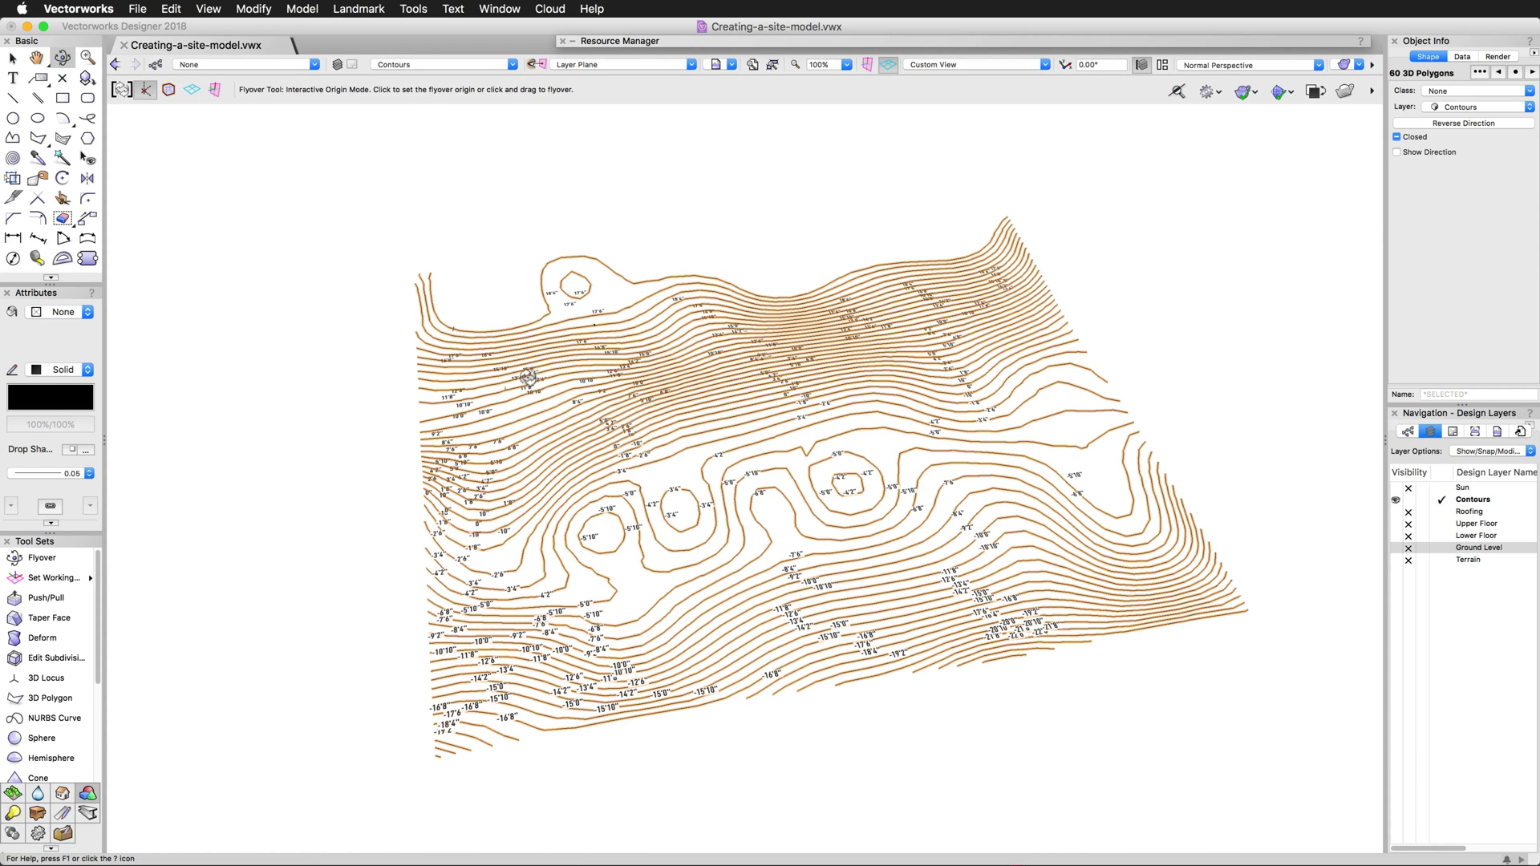
mouse_move(763, 510)
left_mouse_down()
mouse_move(770, 478)
mouse_move(758, 506)
left_mouse_up()
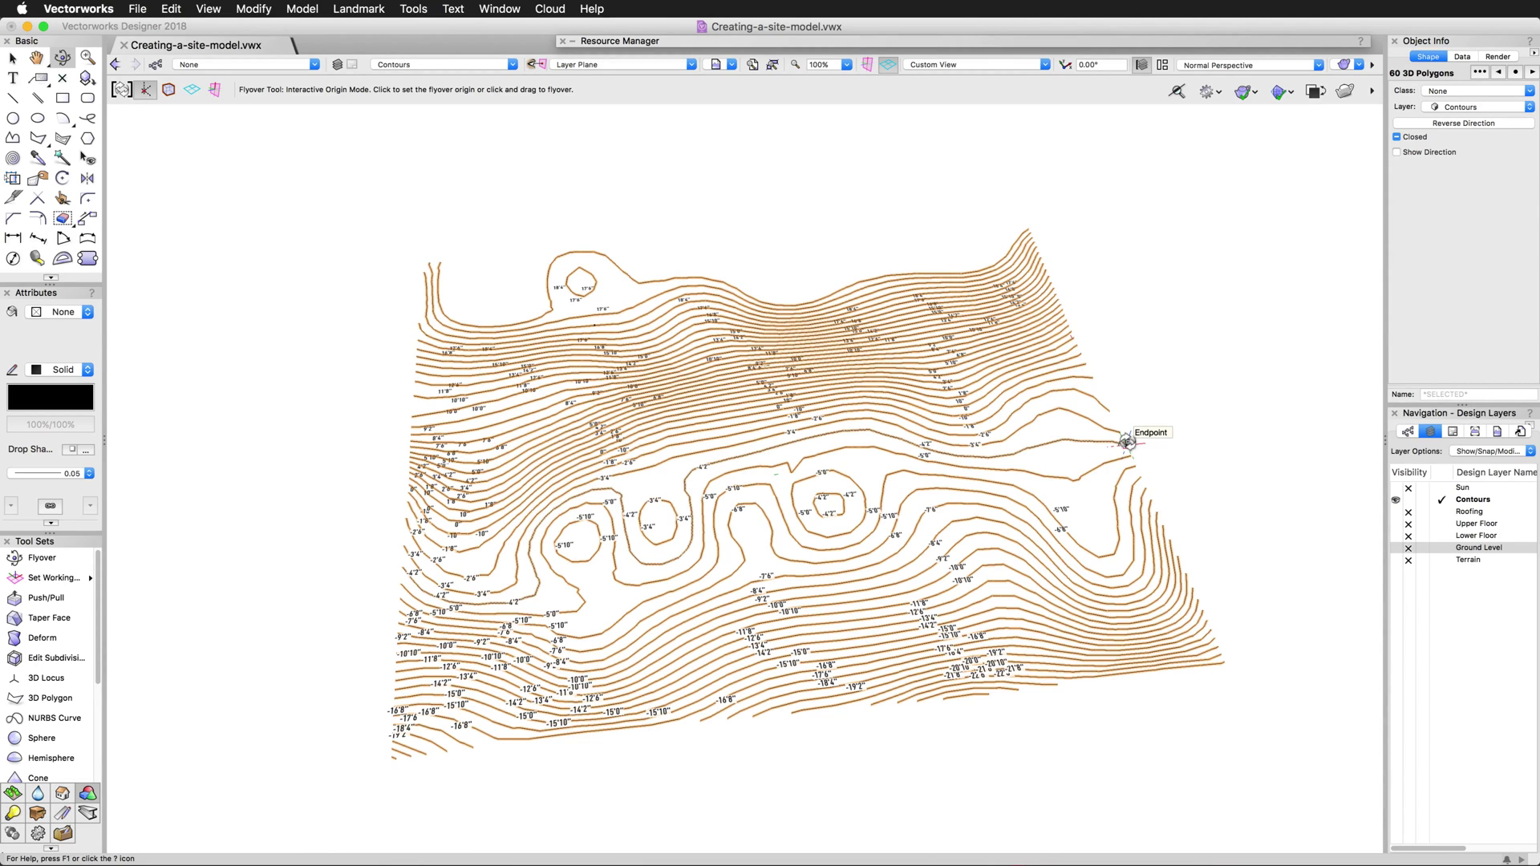
Run Landmark > Validate 3D Data on the contours and dismiss the no-problems message.
left_click(357, 10)
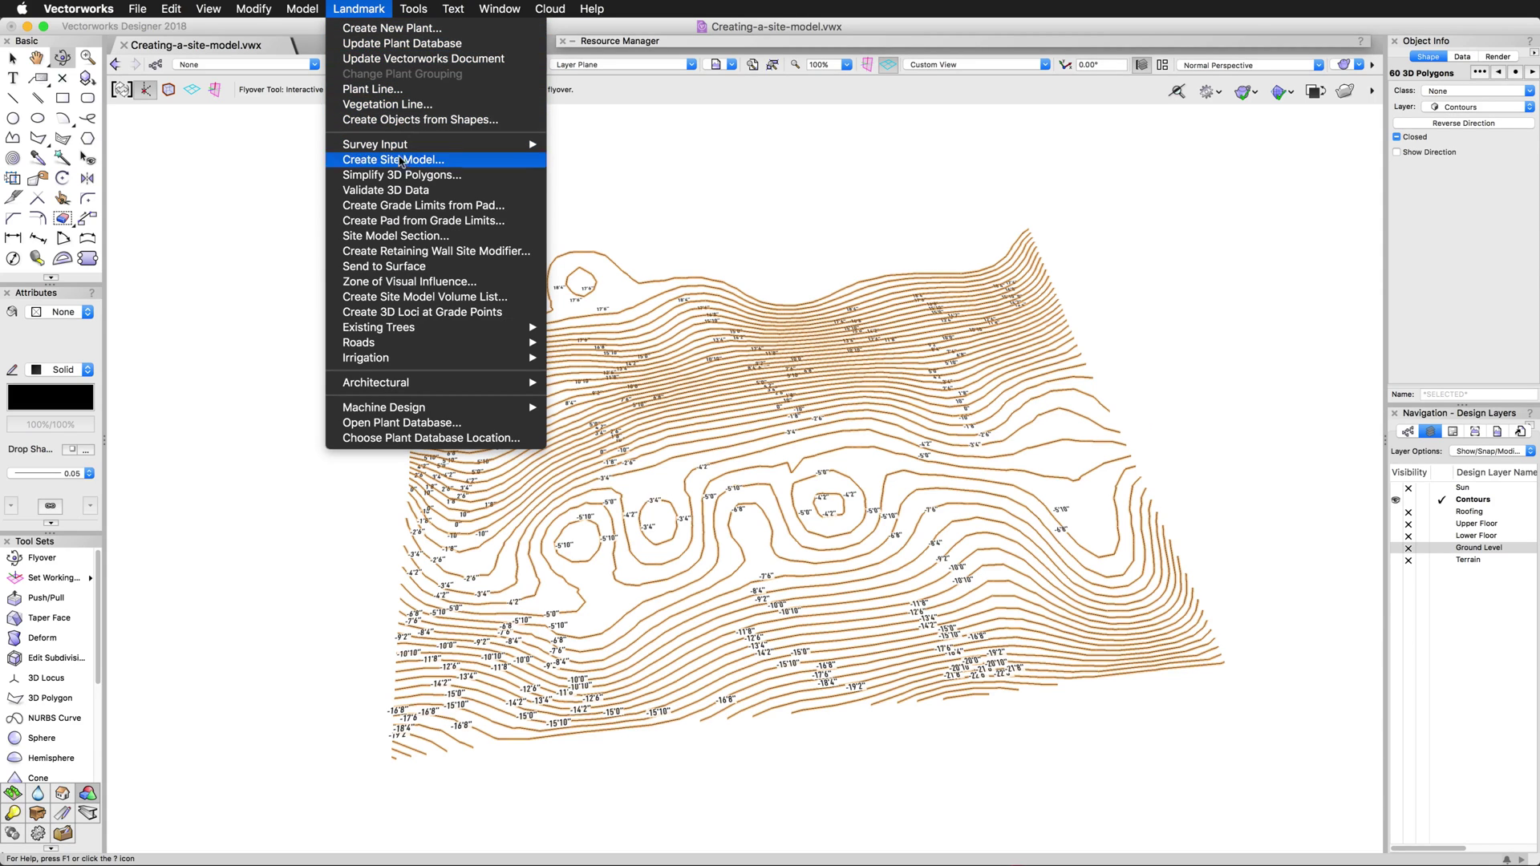
left_click(416, 190)
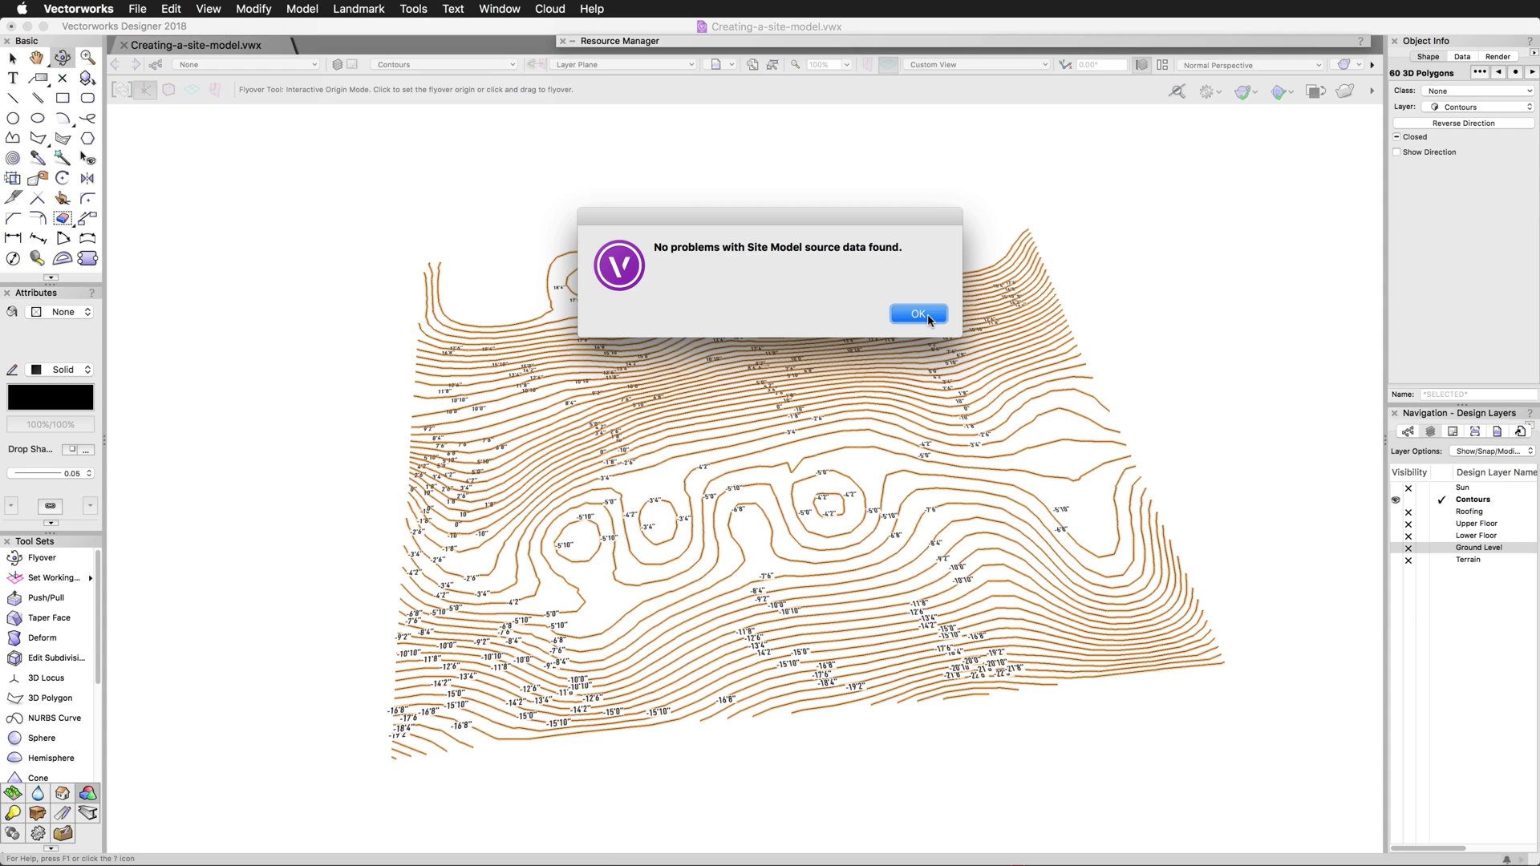
left_click(922, 315)
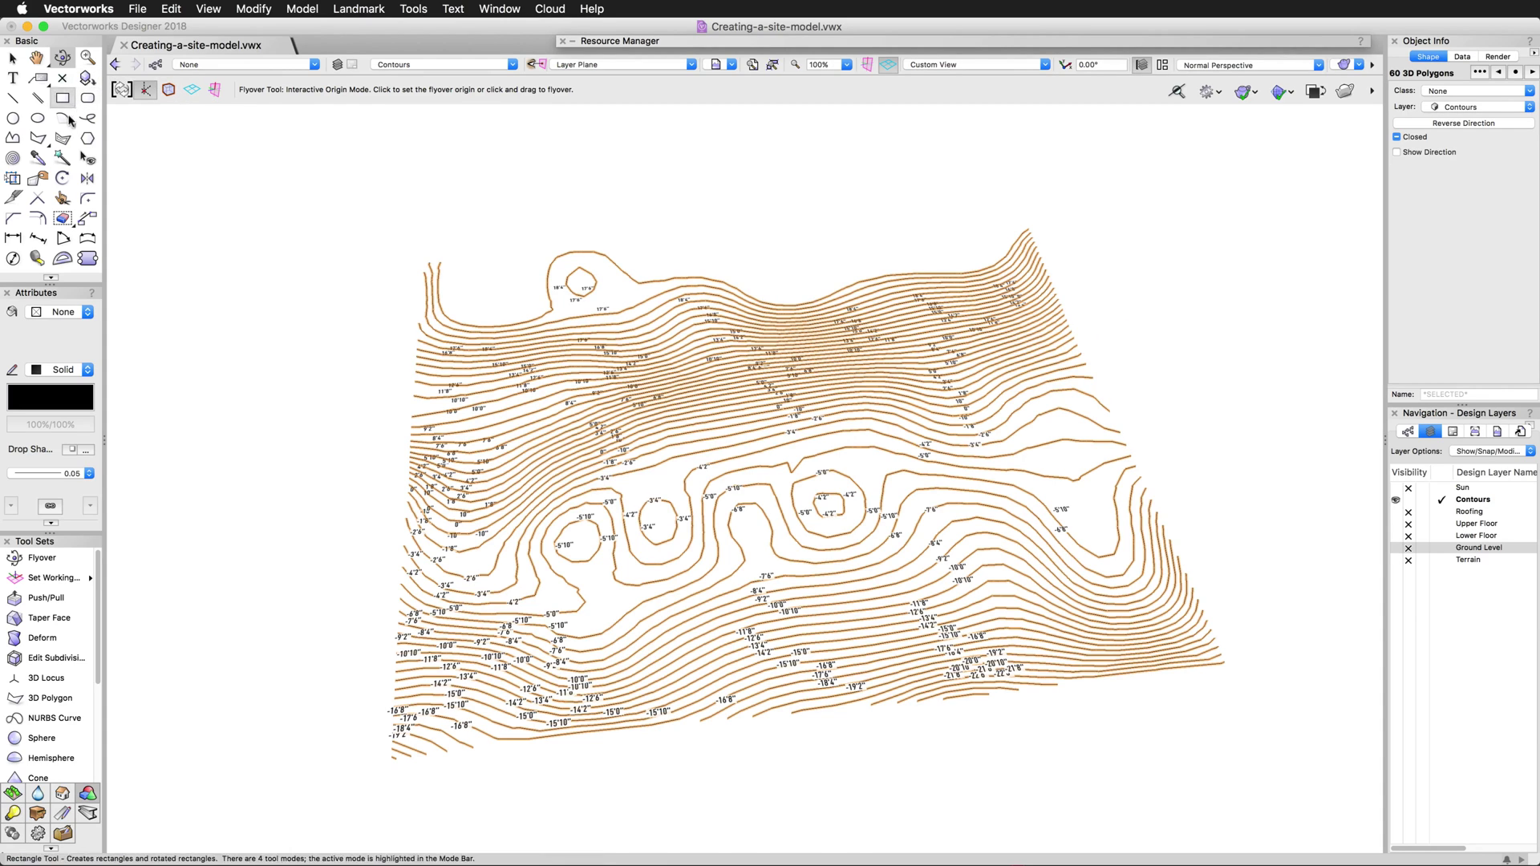
Select all 292 elevation labels and assign them to a new class named ContourText.
left_click(62, 159)
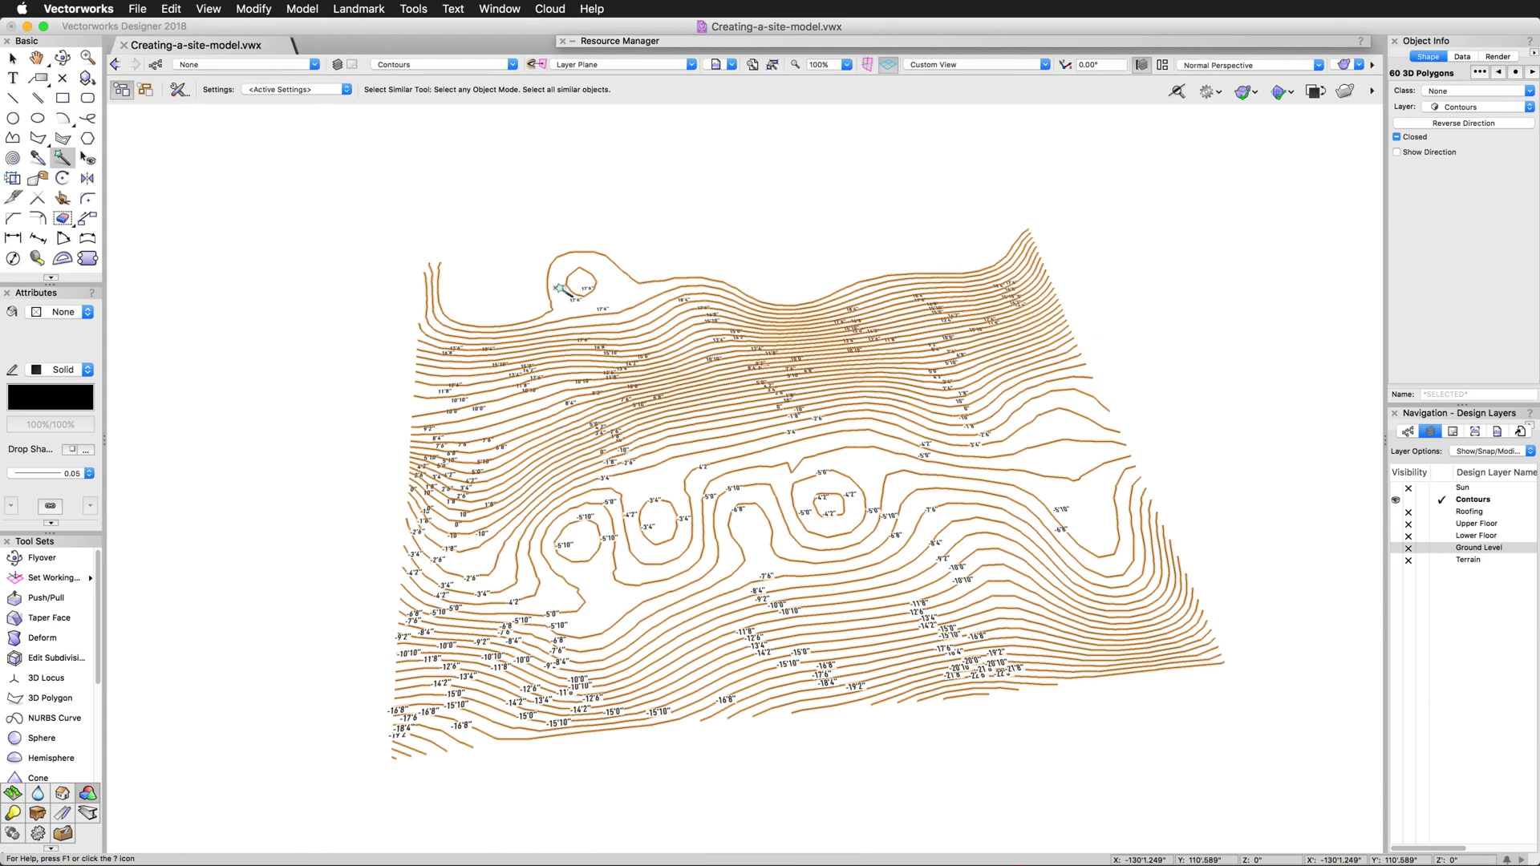
left_click(559, 287)
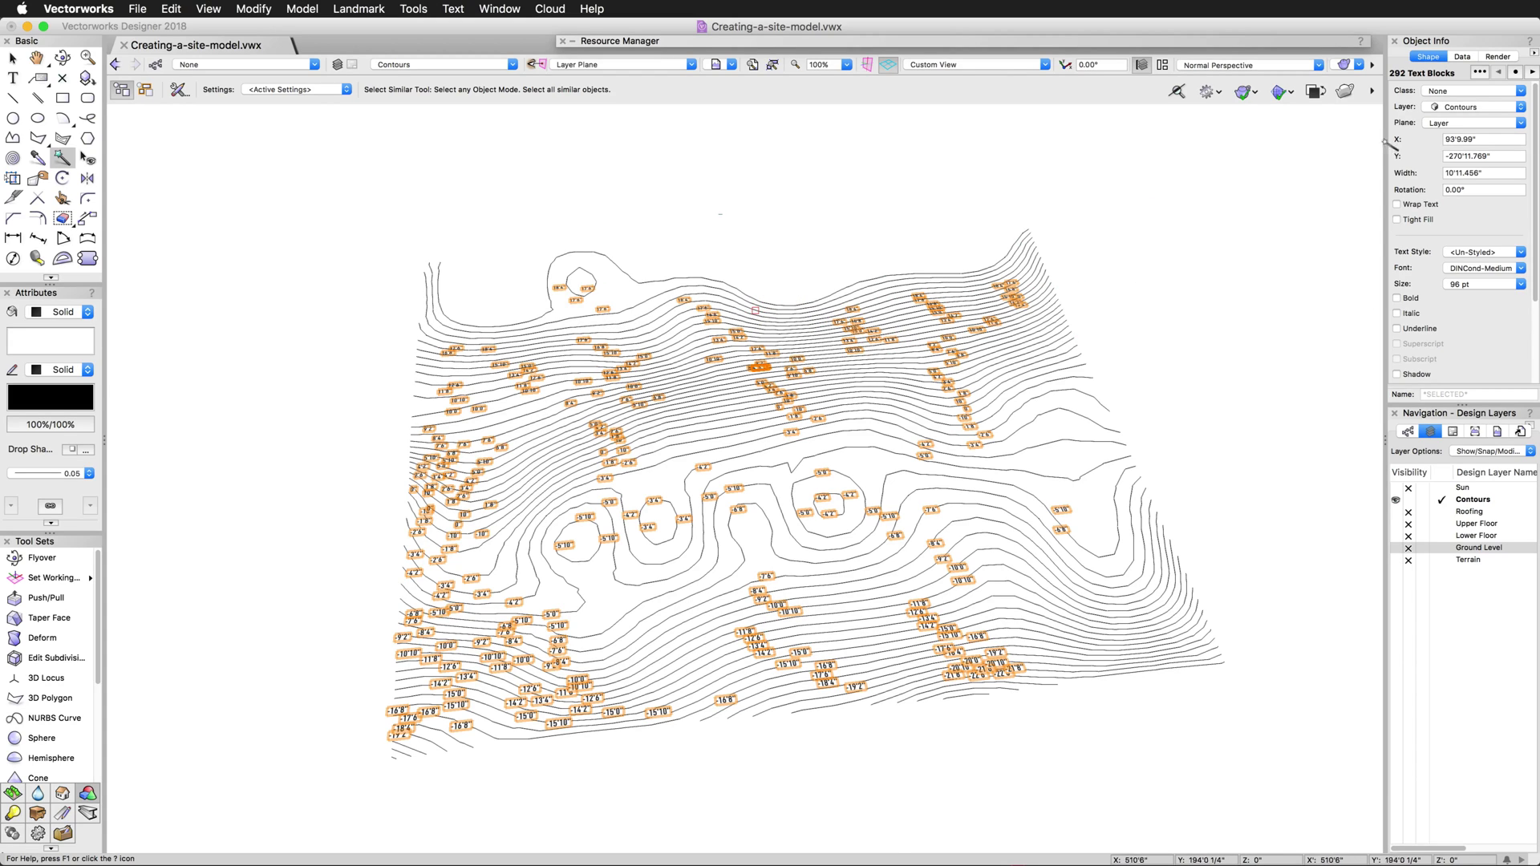
left_click(1444, 93)
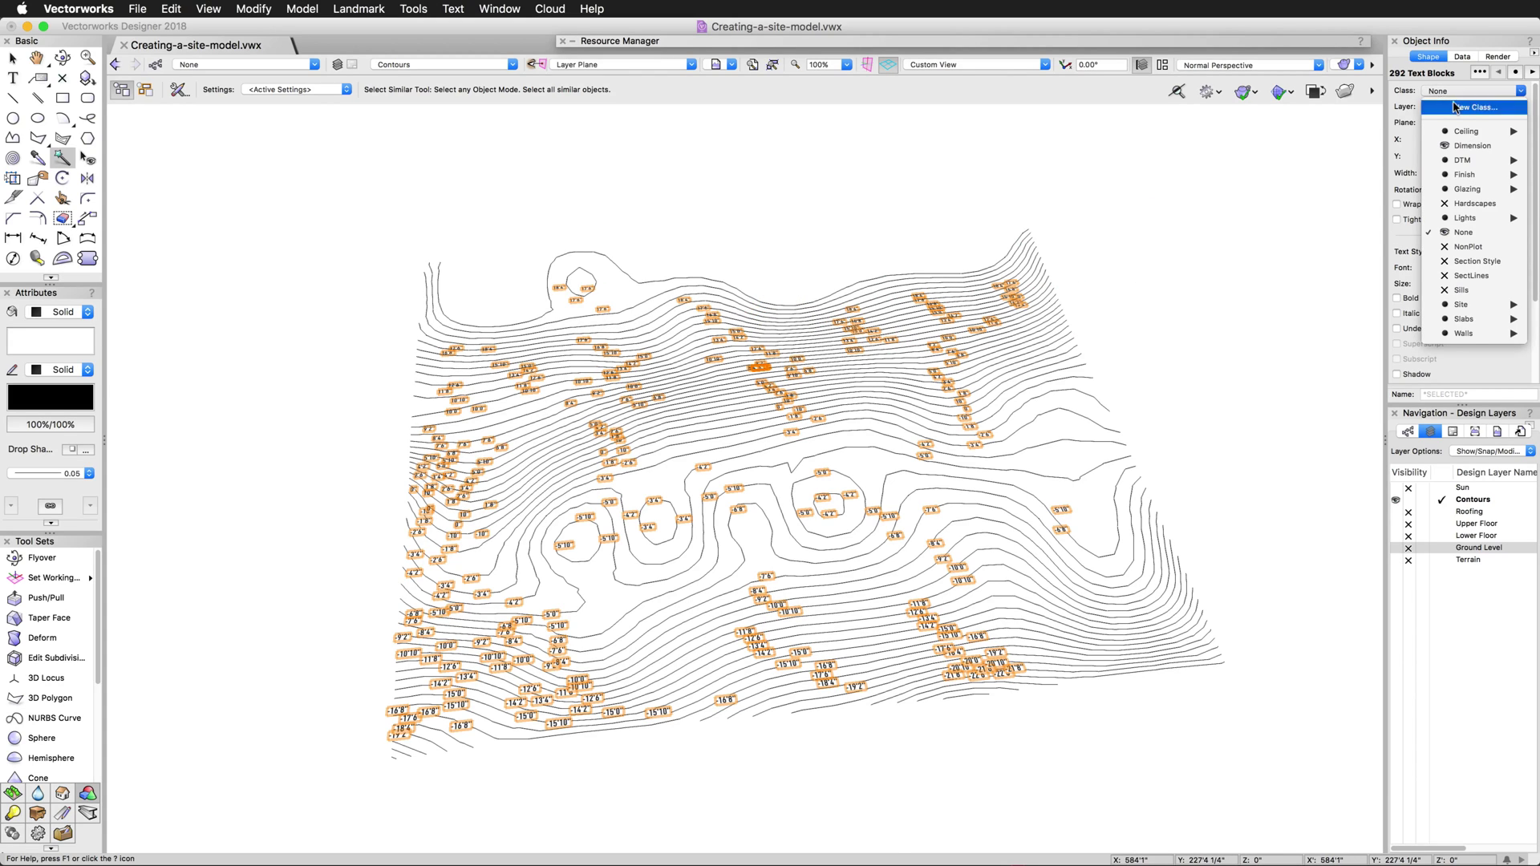
left_click(1456, 106)
type("Contou")
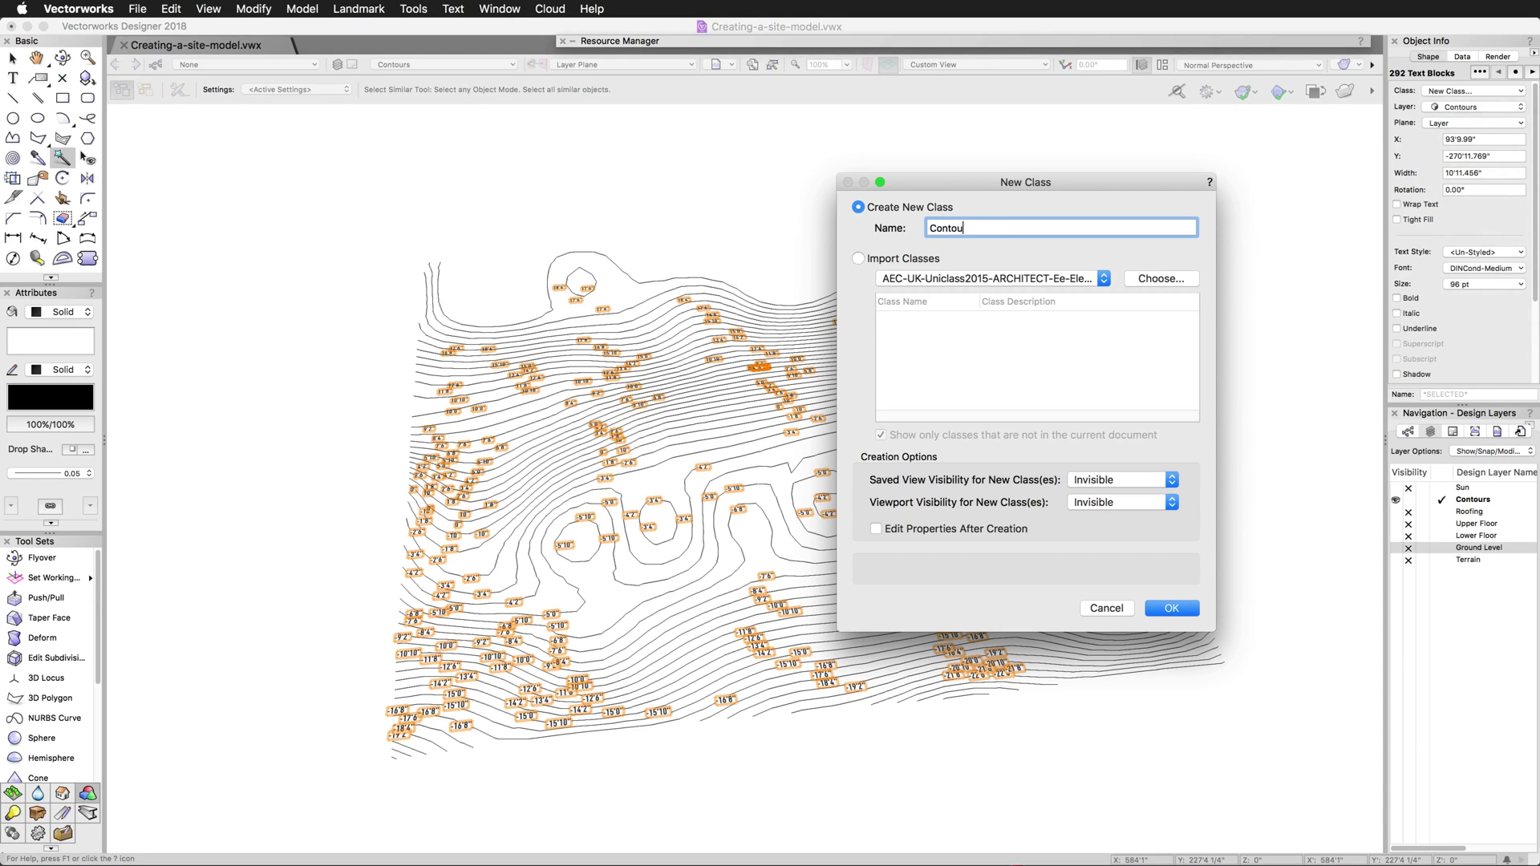
type("rText")
left_click(1183, 603)
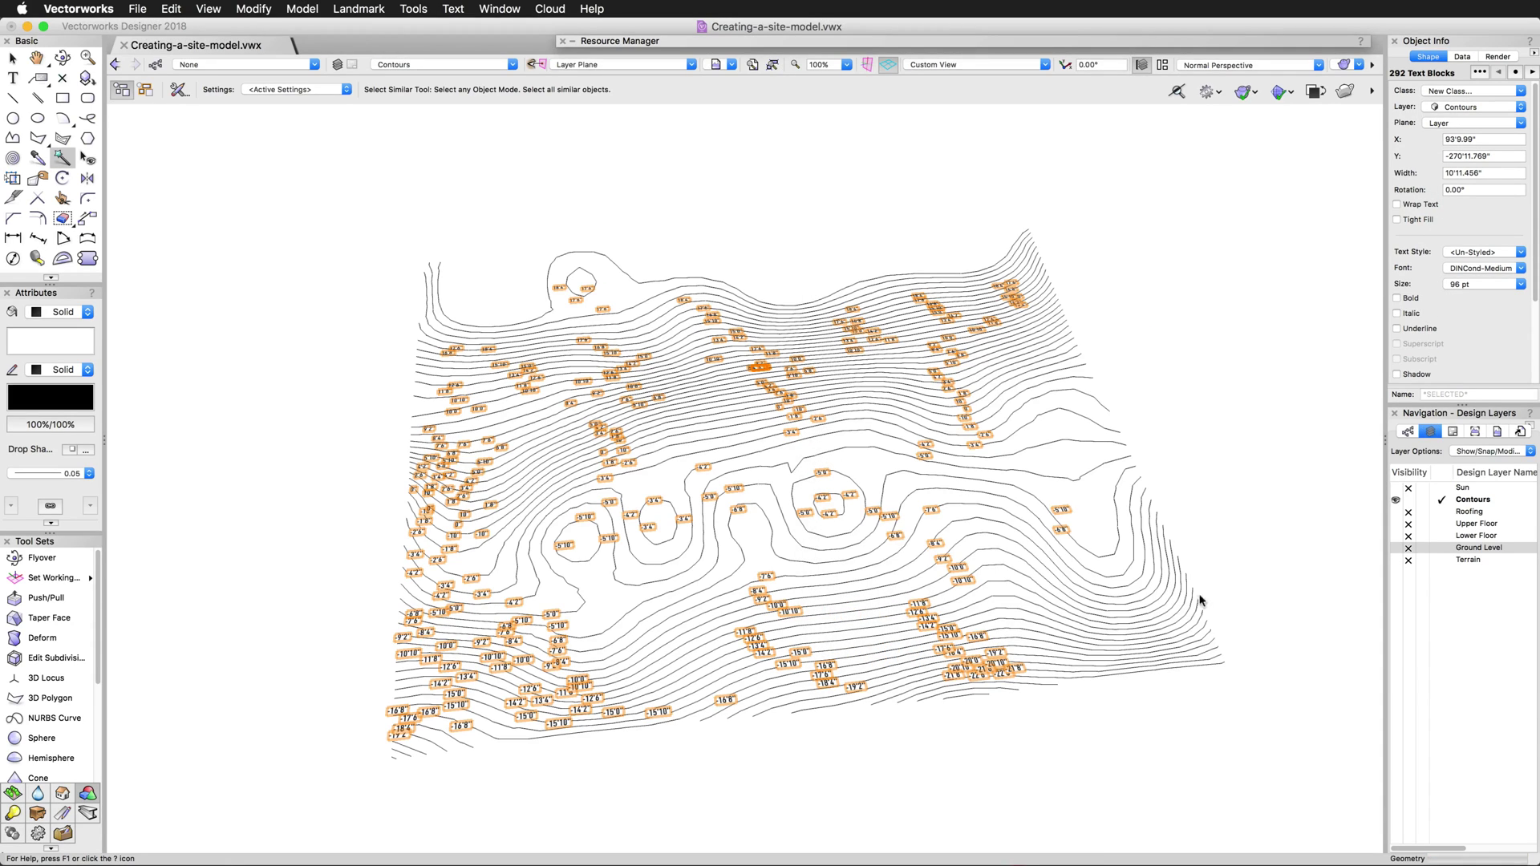
Set the ContourText class invisible in the Navigation palette so only contour lines show.
left_click(1408, 432)
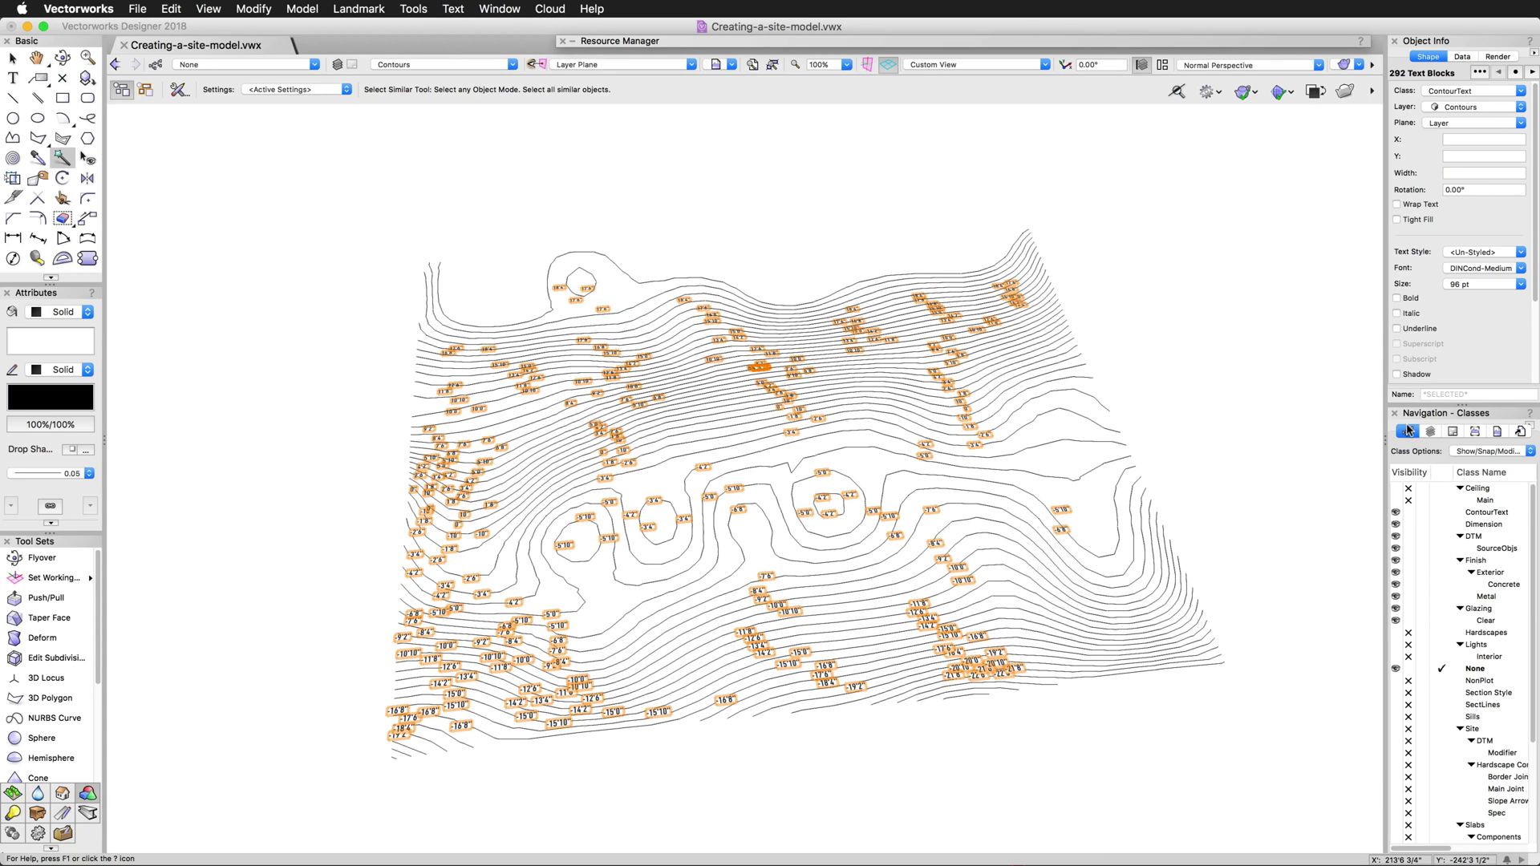
left_click(1407, 512)
left_click(1405, 514)
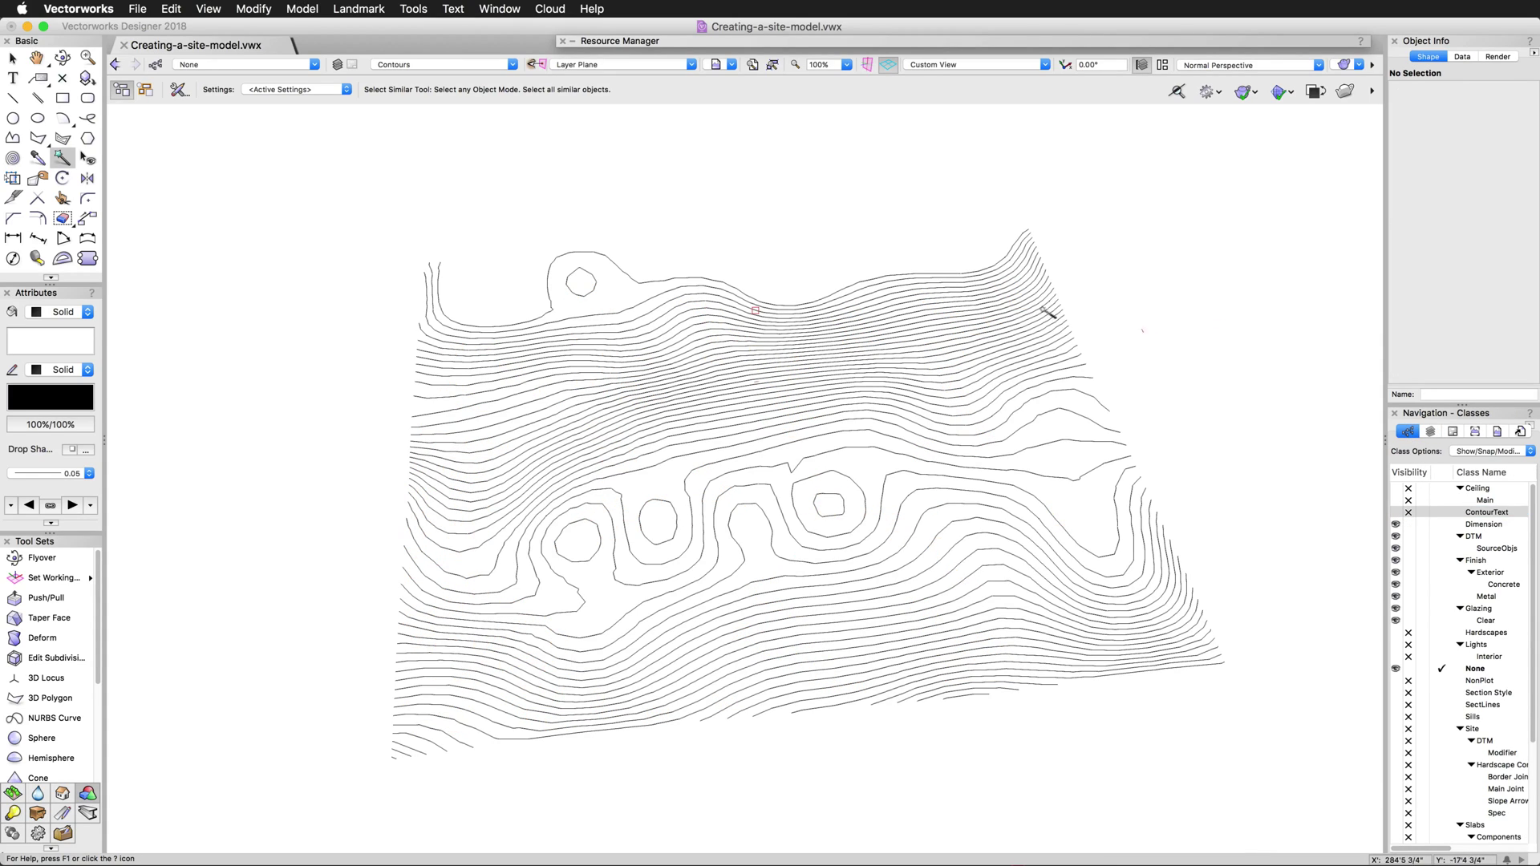
left_click(38, 78)
left_click(12, 58)
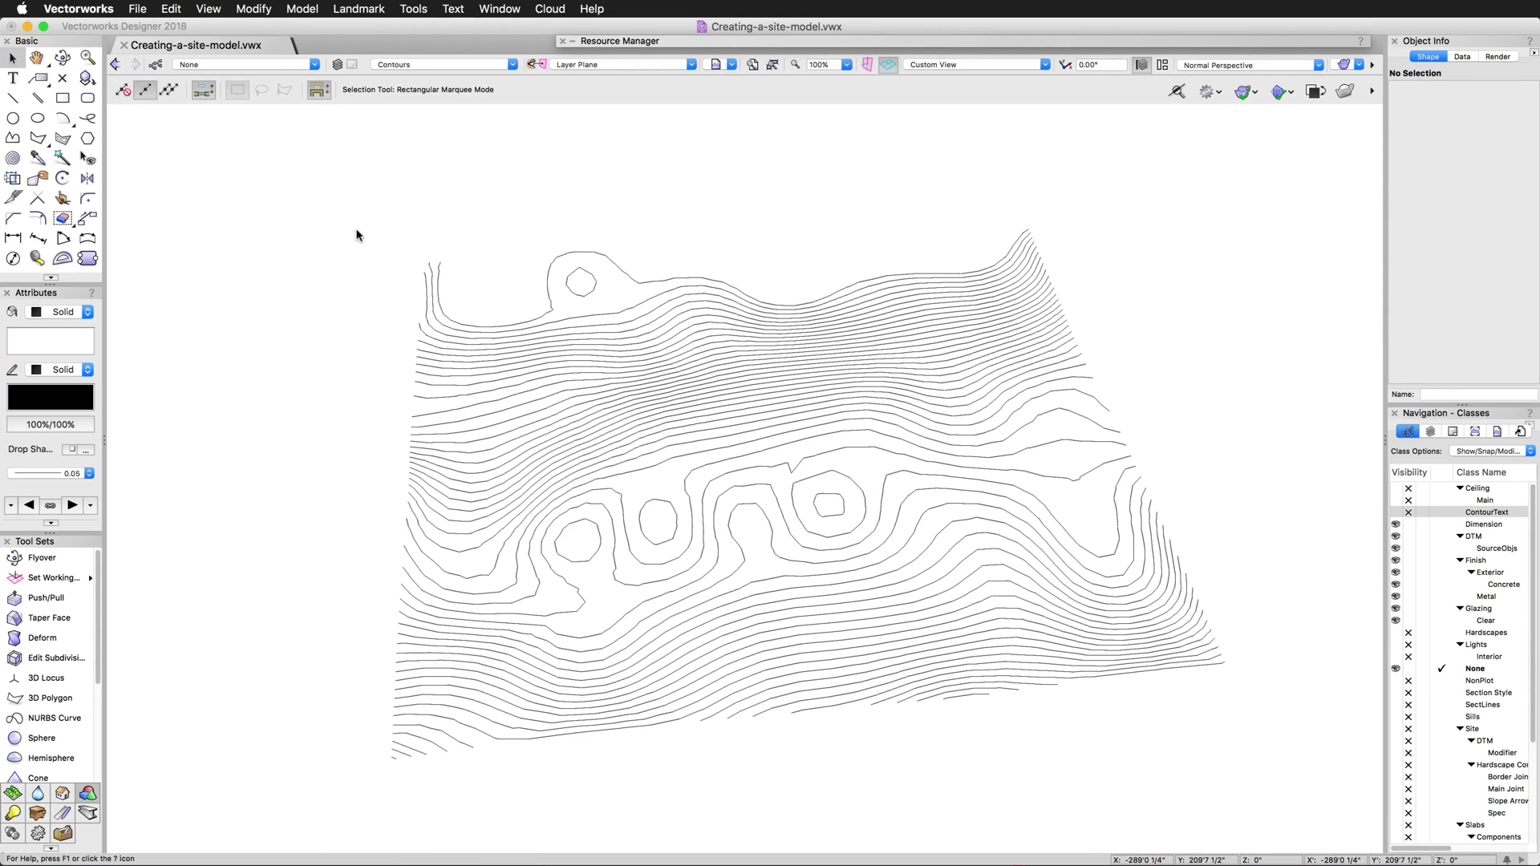
left_click(1495, 431)
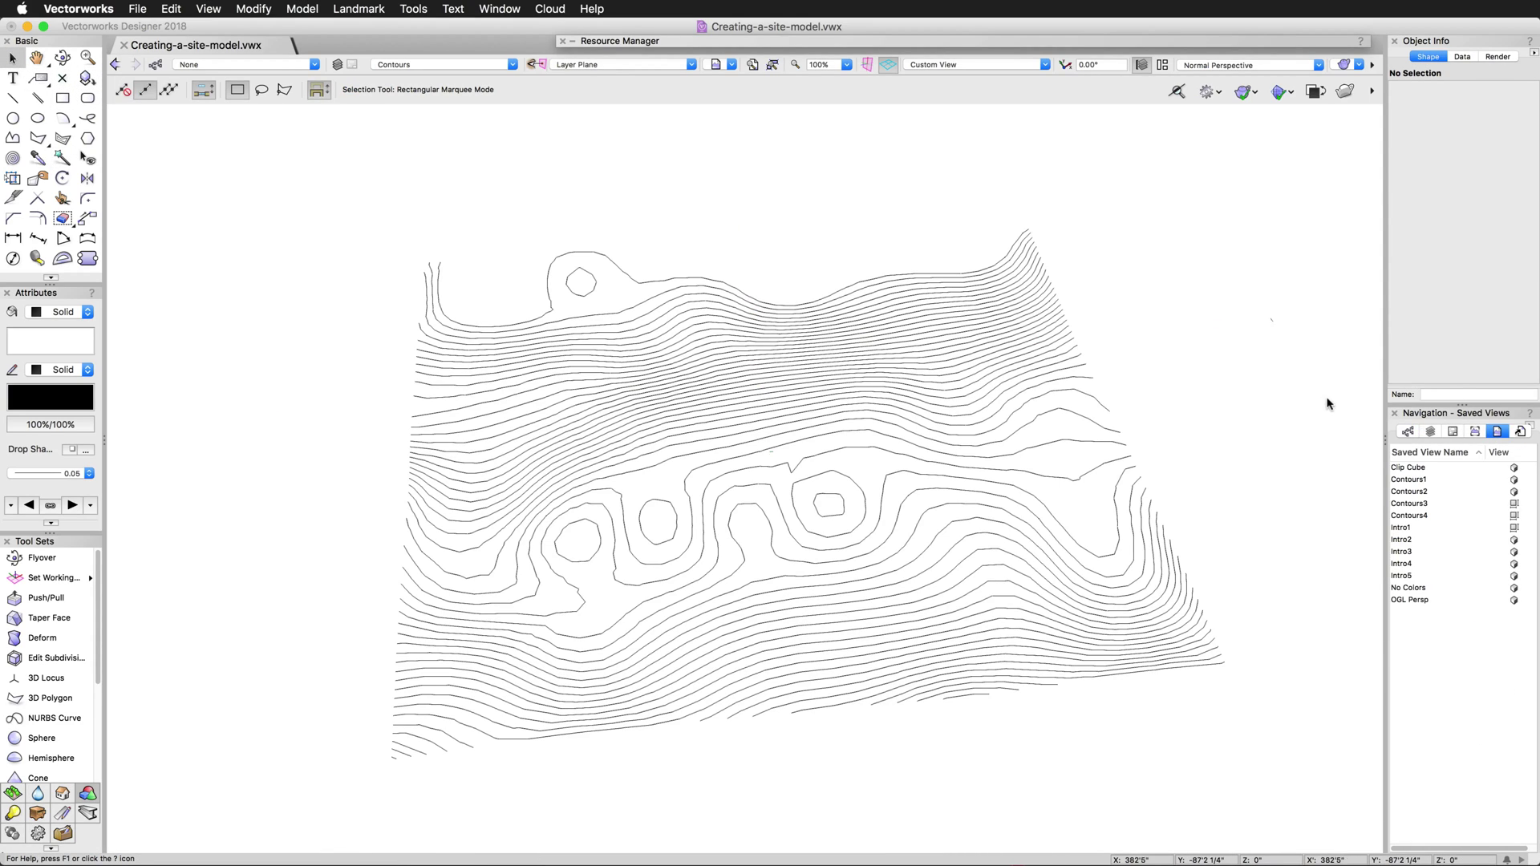
Select all 60 contour polygons with Select Similar and create a Site Model from them using default settings.
left_click(63, 158)
left_click(433, 304)
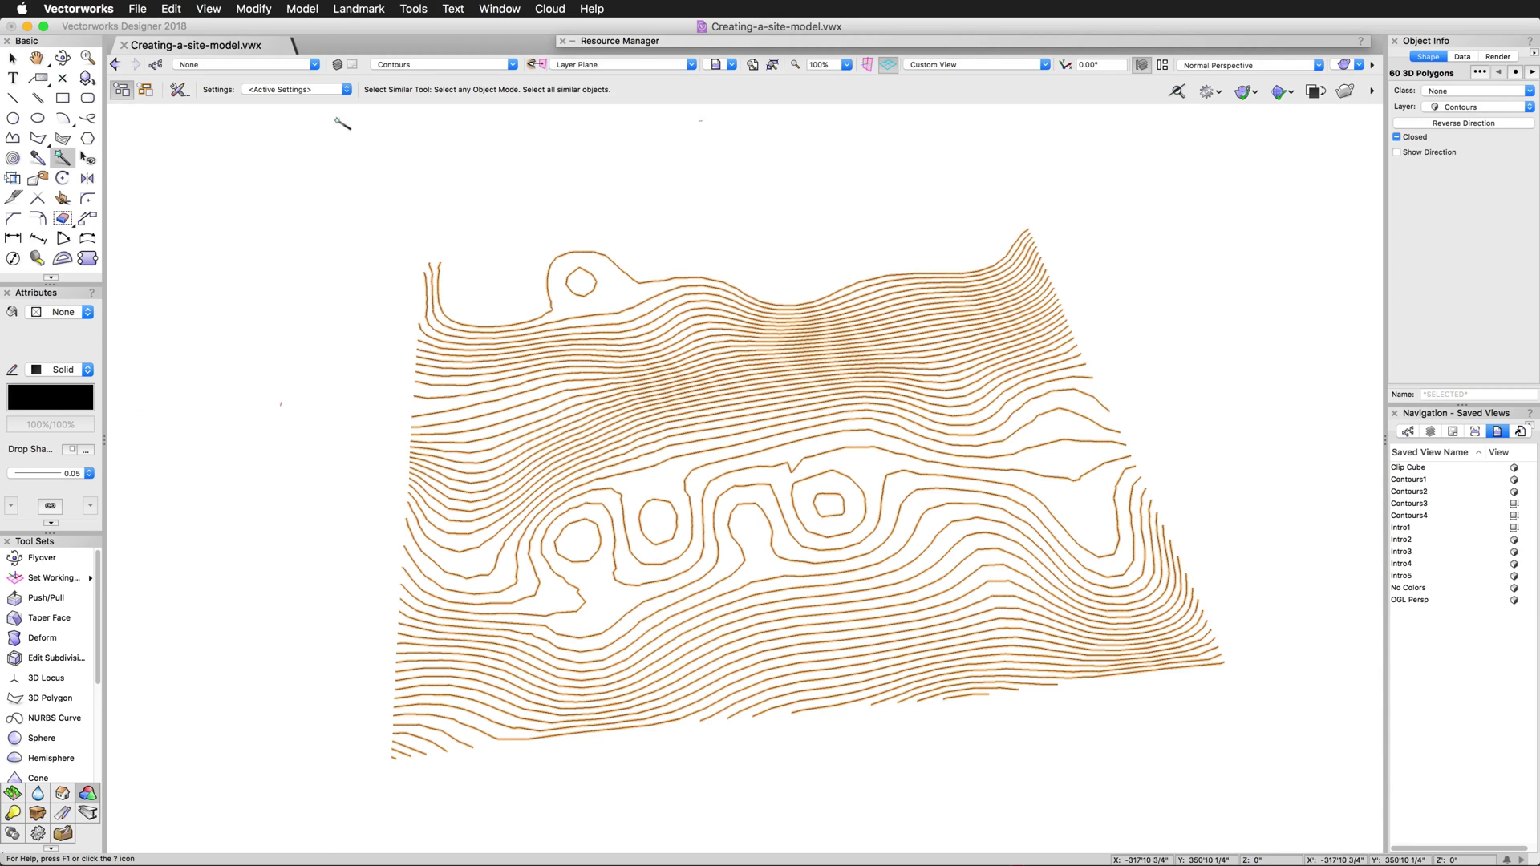
left_click(350, 10)
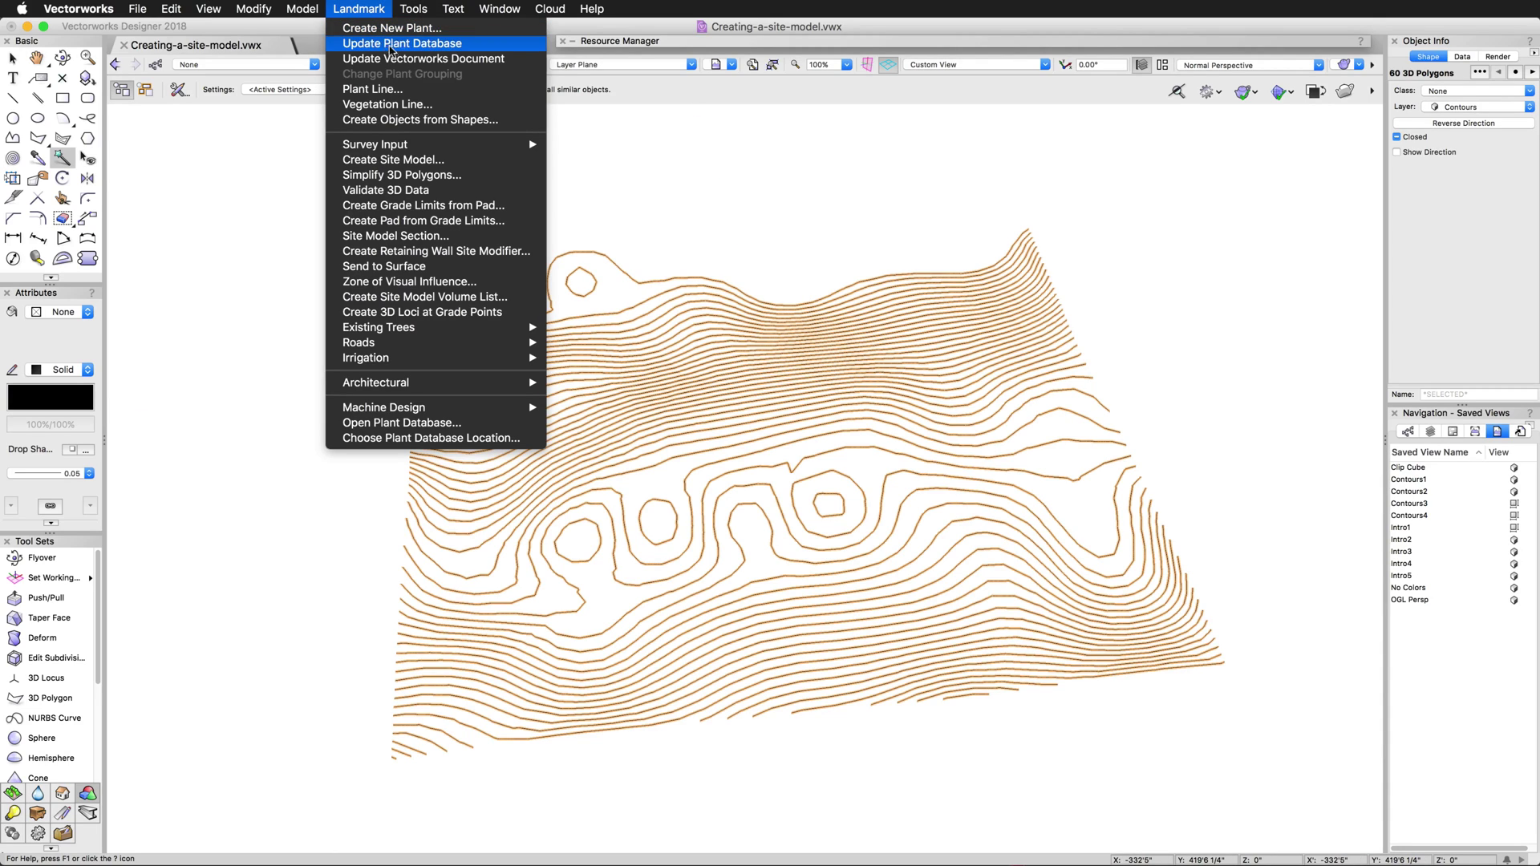
left_click(425, 160)
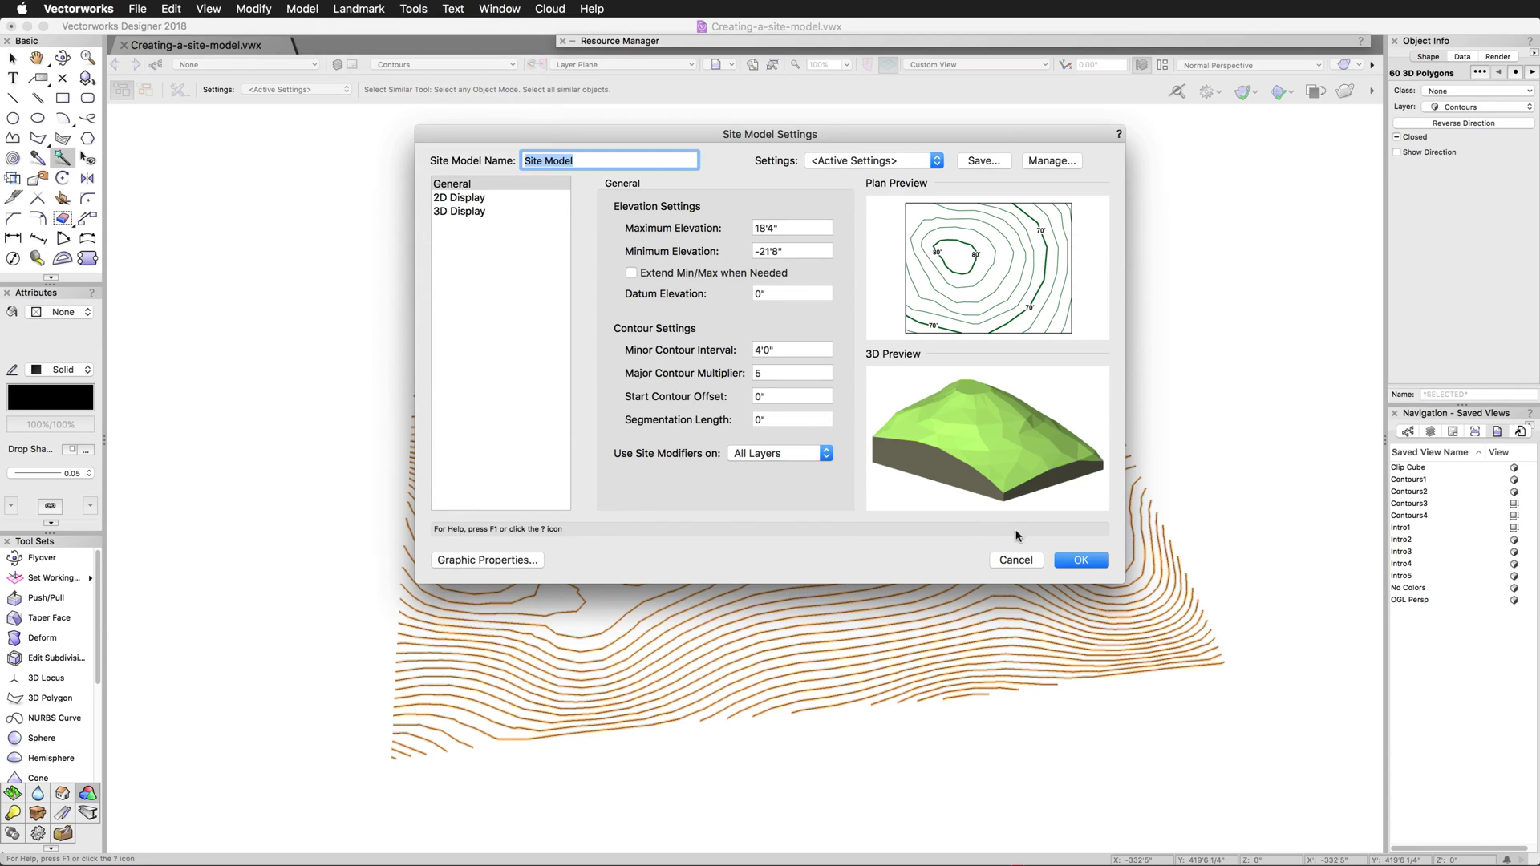
left_click(1067, 559)
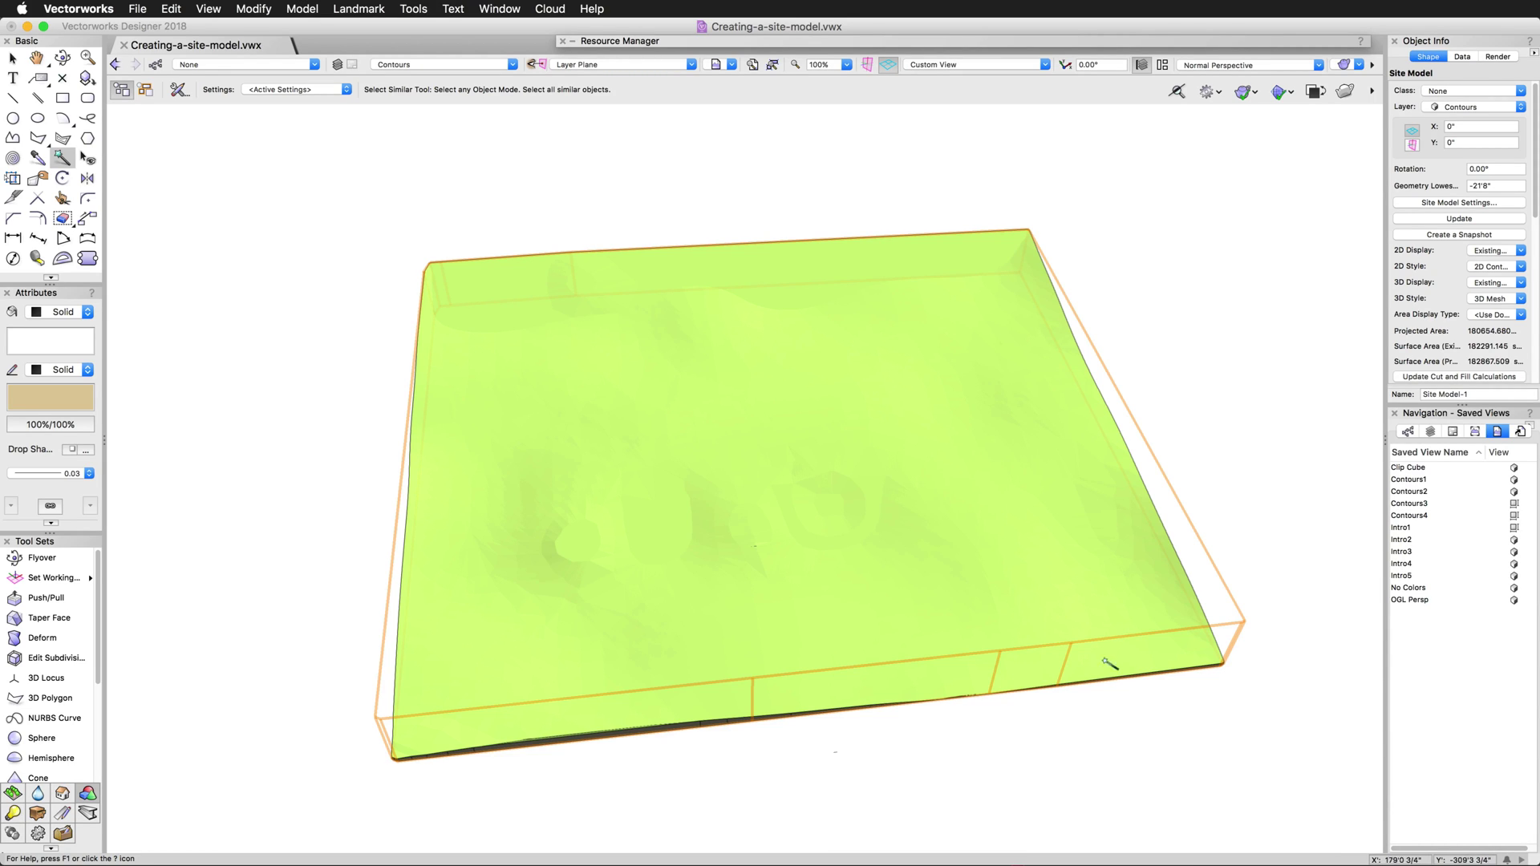
Orbit to inspect the green terrain, then switch to Top/Plan to see its 2D contour lines.
left_click(62, 56)
mouse_move(577, 396)
left_mouse_down()
mouse_move(594, 374)
mouse_move(574, 399)
left_mouse_up()
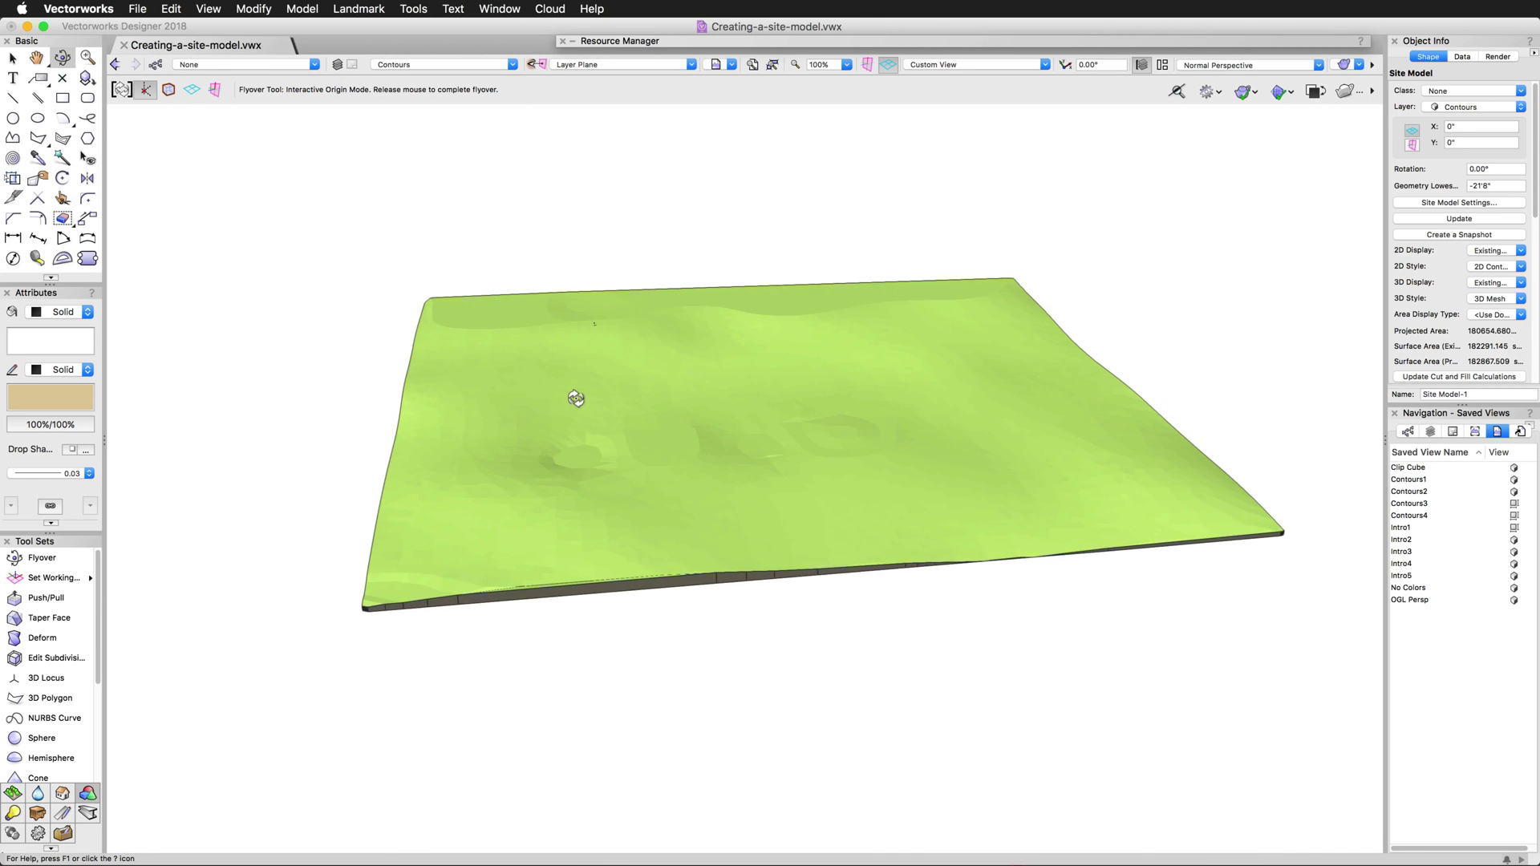
left_click(959, 66)
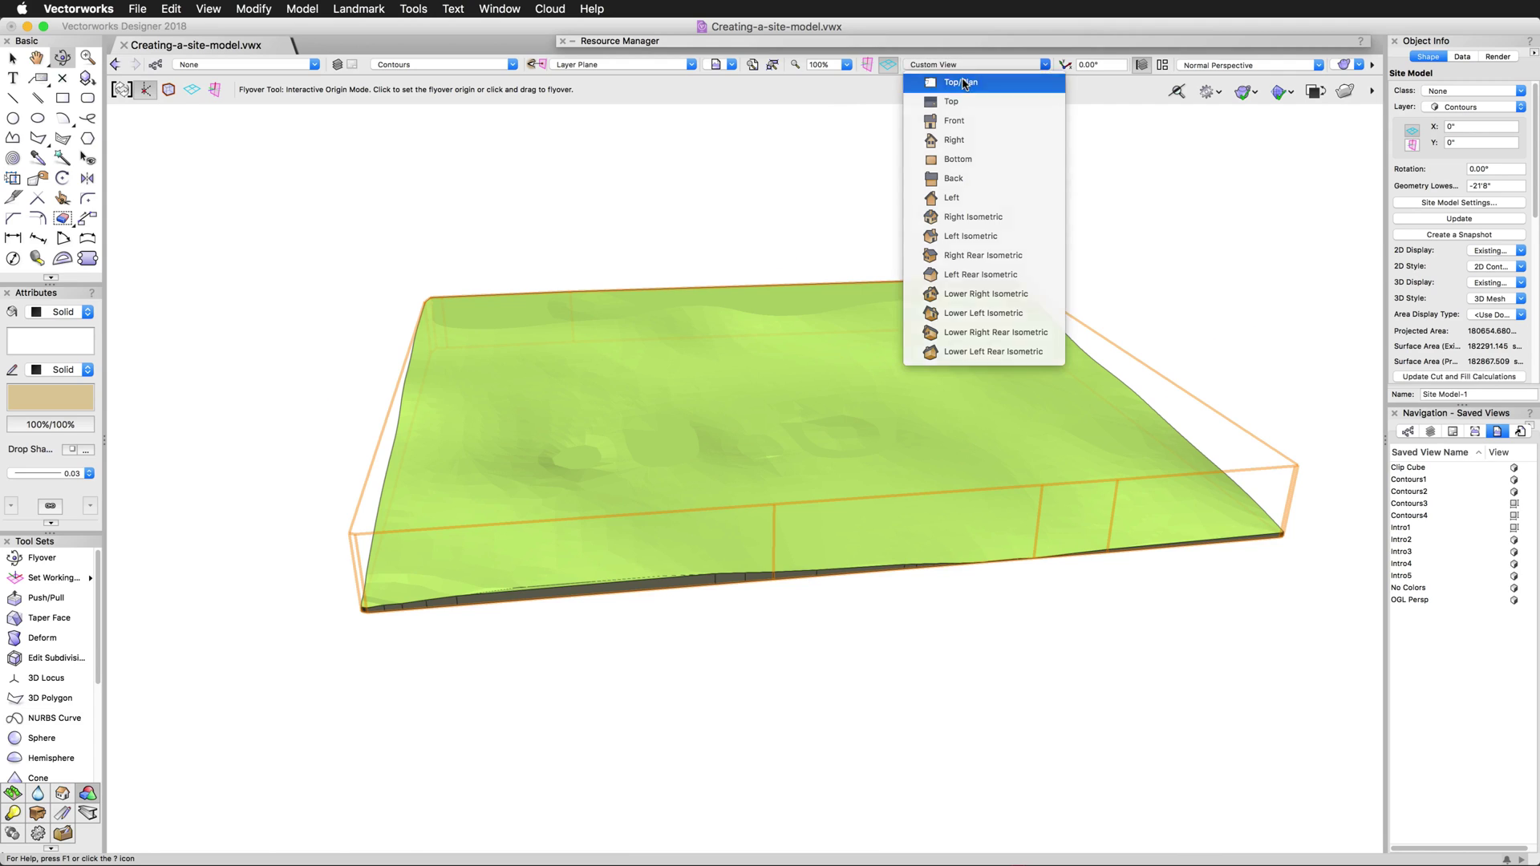
left_click(955, 82)
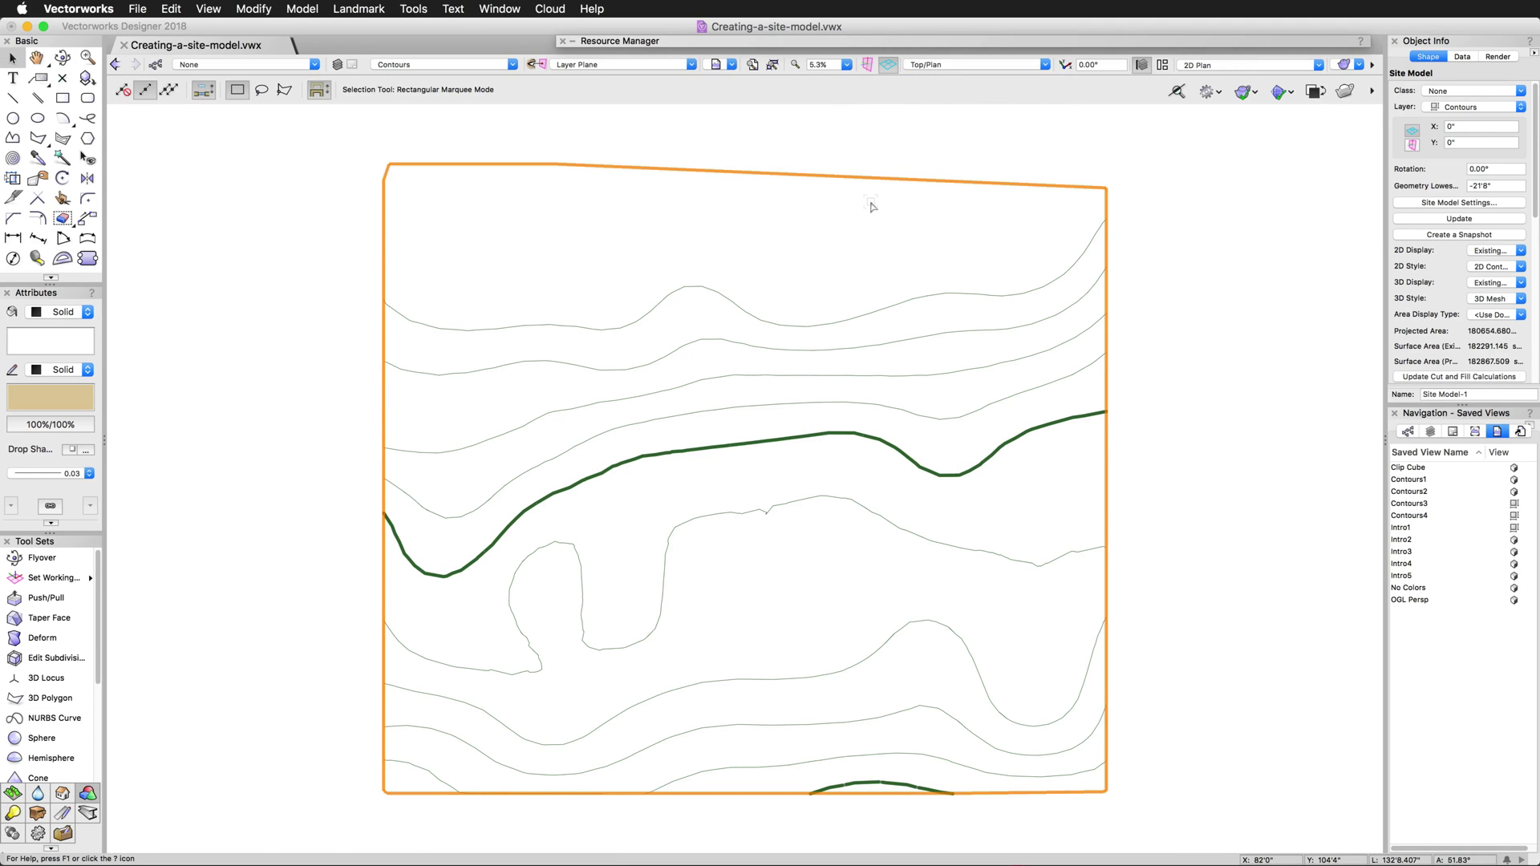